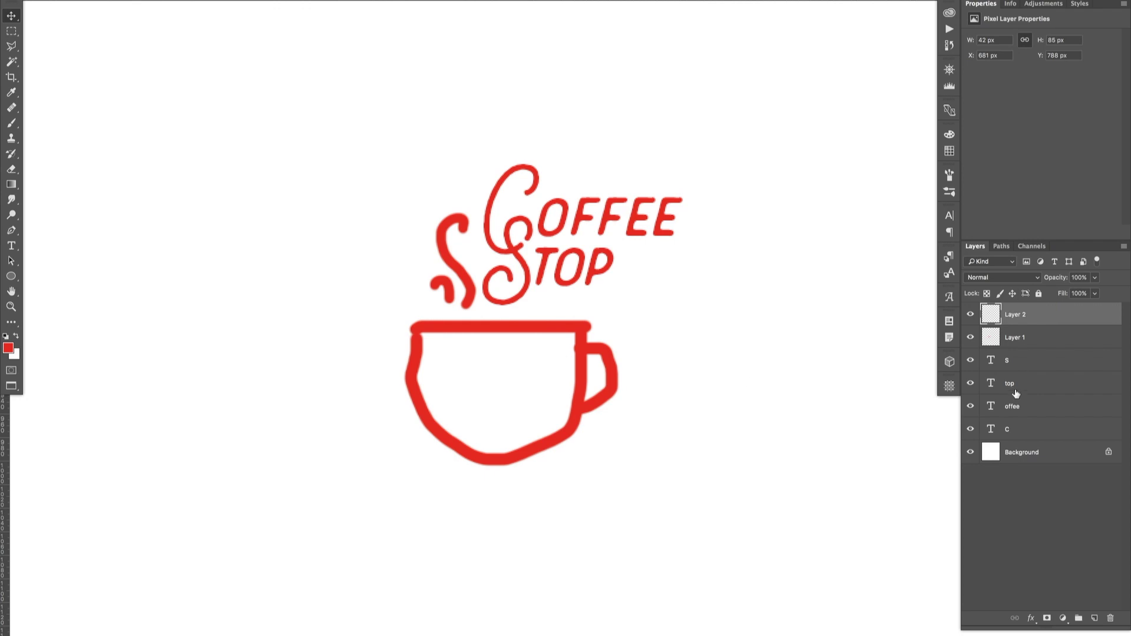
key("Return")
key("shift+Right")
key("alt+super+z")
key("alt+super+z")
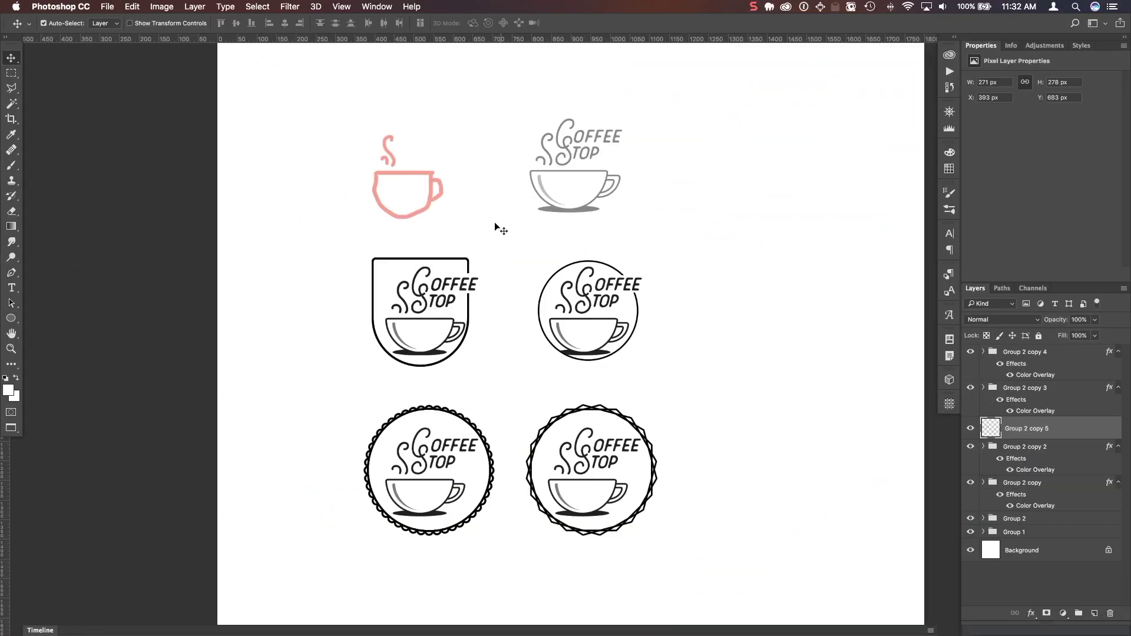
Step: Switch to Illustrator, paste the shield-shaped Coffee Stop logo onto the artboard and enlarge it
key("super+Tab")
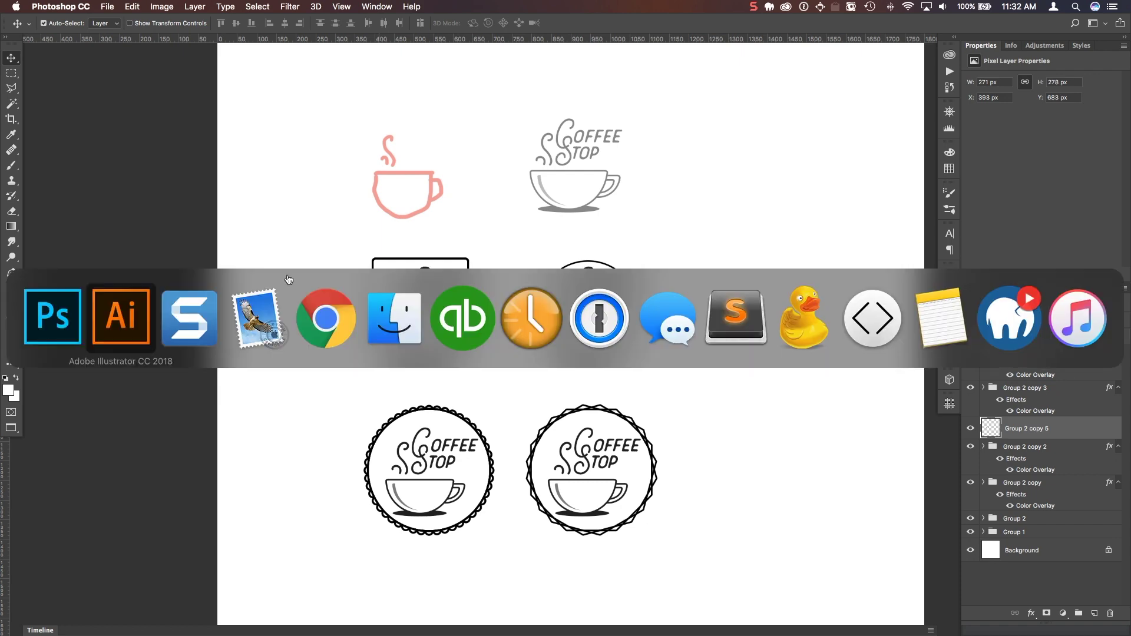
key("super+v")
left_click(5, 36)
left_click(5, 36)
left_click(12, 202)
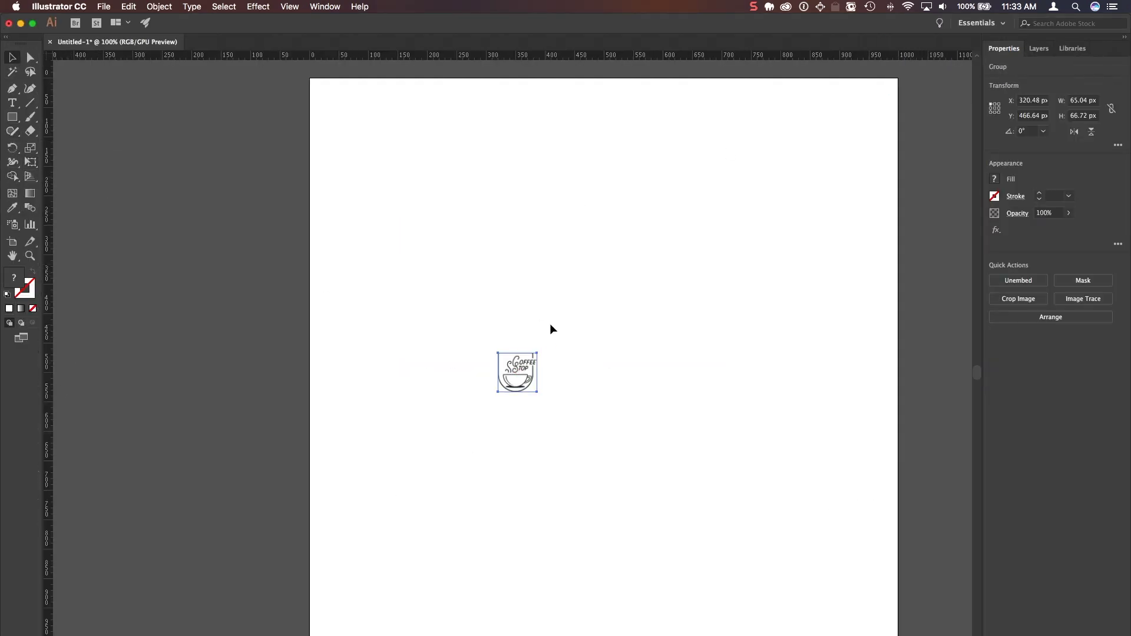
left_click_drag(519, 353, 641, 292)
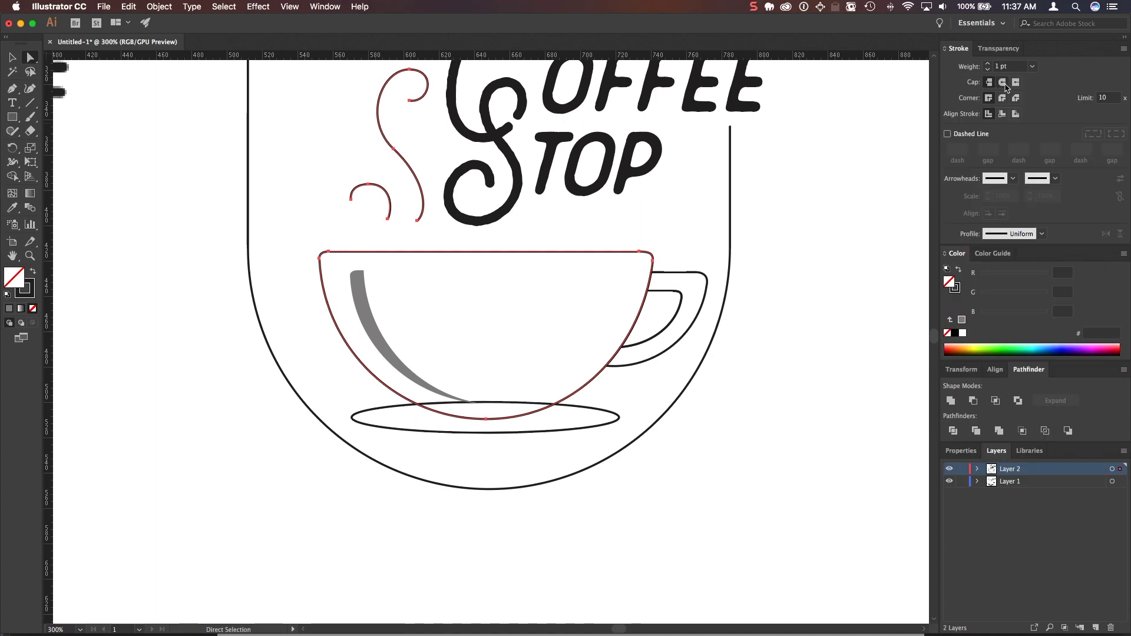
Step: Adjust the stroke weight of the selected cup and steam outlines
left_click(988, 68)
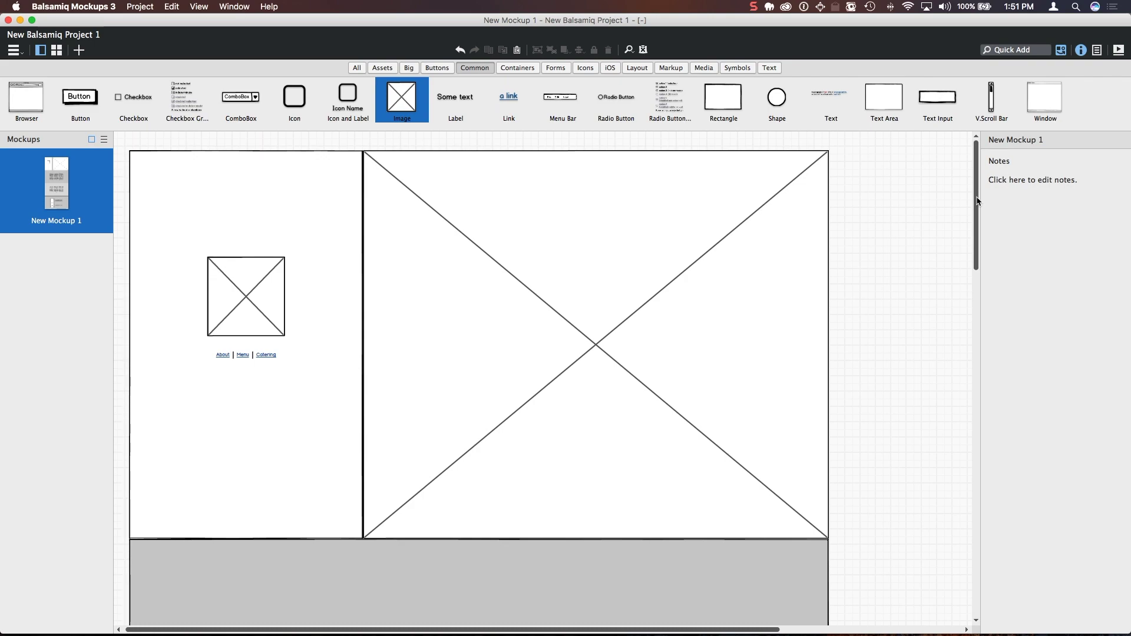
Step: Examine the Balsamiq wireframe from the header down through the three-column text sections
left_click_drag(976, 201, 975, 322)
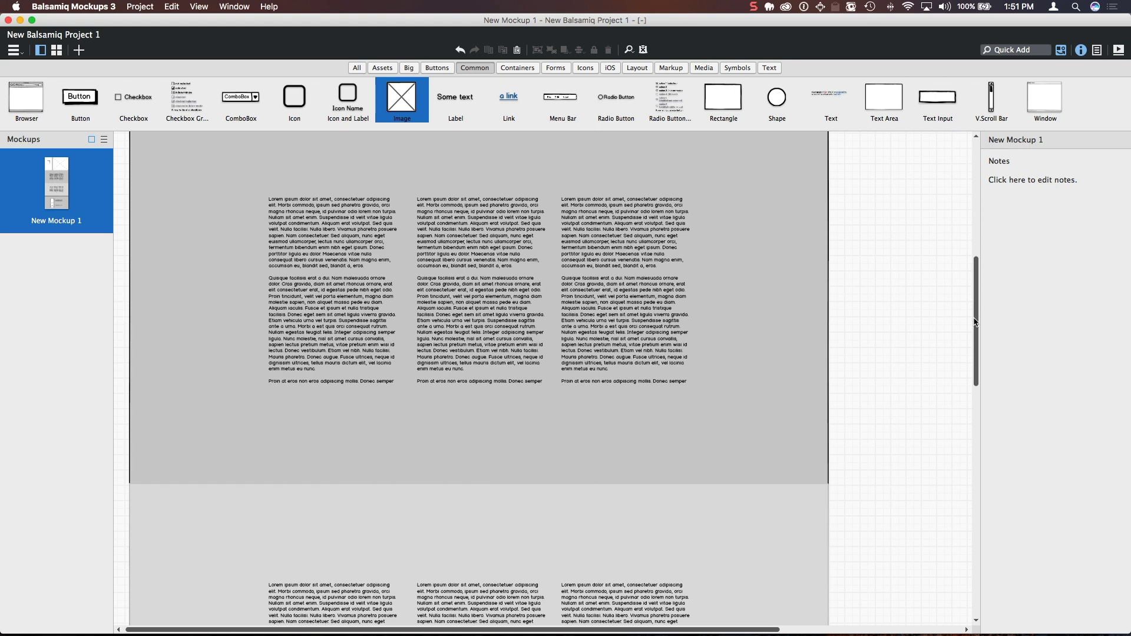
left_click_drag(974, 321, 969, 404)
left_click_drag(984, 360, 978, 462)
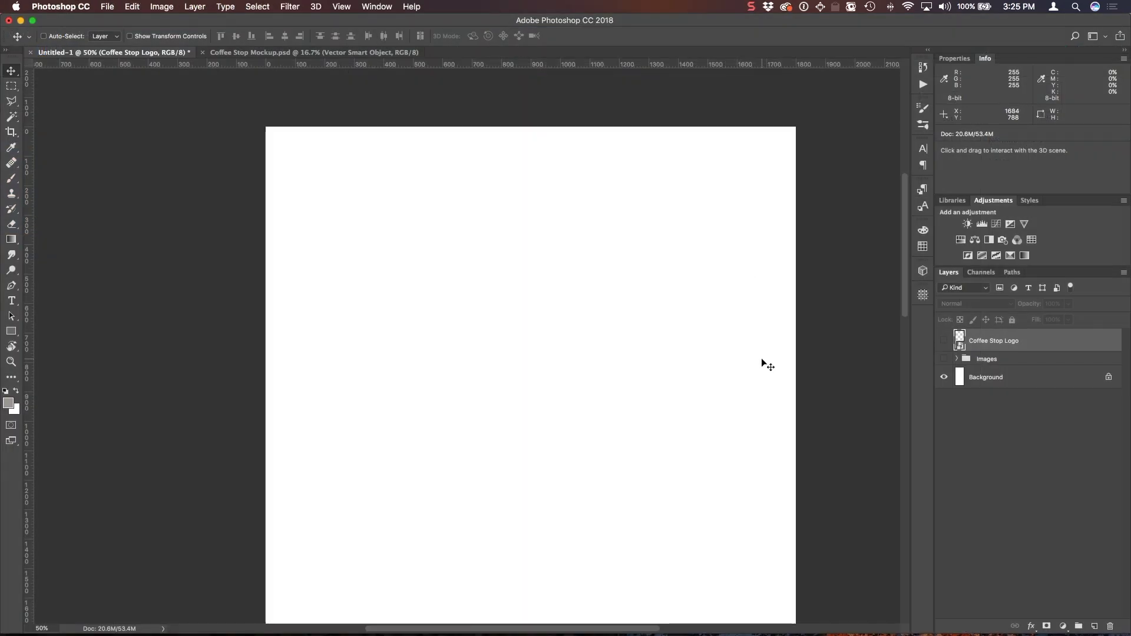
Step: Place two horizontal guides across the blank page, at 1000 px and at about 2000 px down
scroll(895, 272, "down", 2)
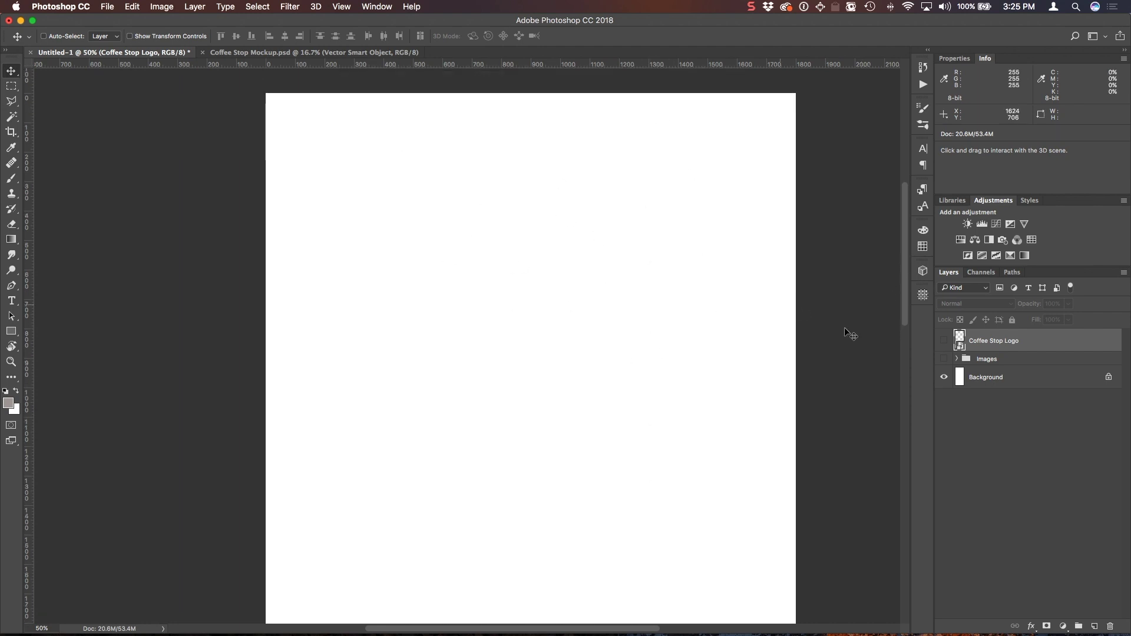
left_click_drag(642, 66, 671, 388)
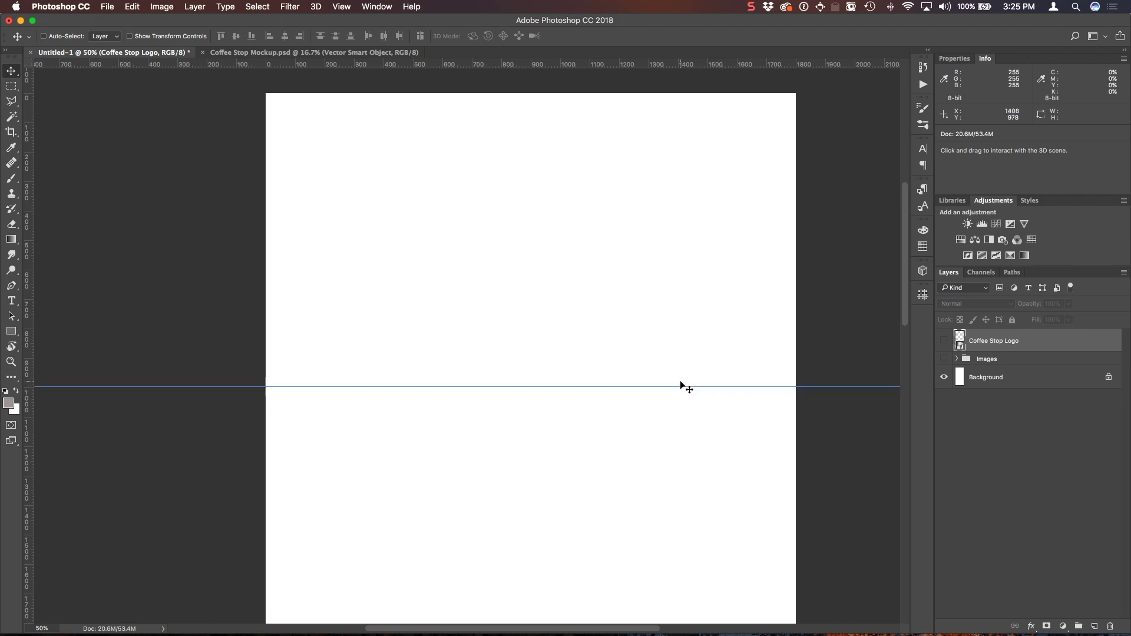
scroll(713, 129, "down", 5)
scroll(713, 128, "down", 2)
left_click_drag(676, 66, 685, 340)
scroll(575, 166, "up", 2)
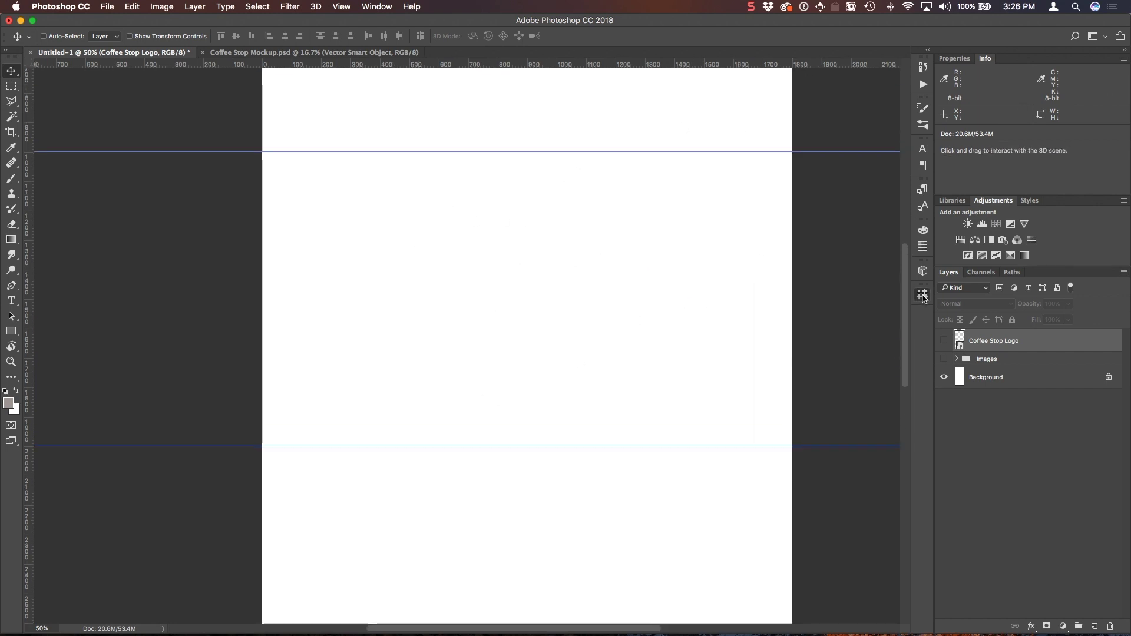
Step: Define a GuideGuide column grid with 3 columns and a 40 px gutter
left_click(922, 294)
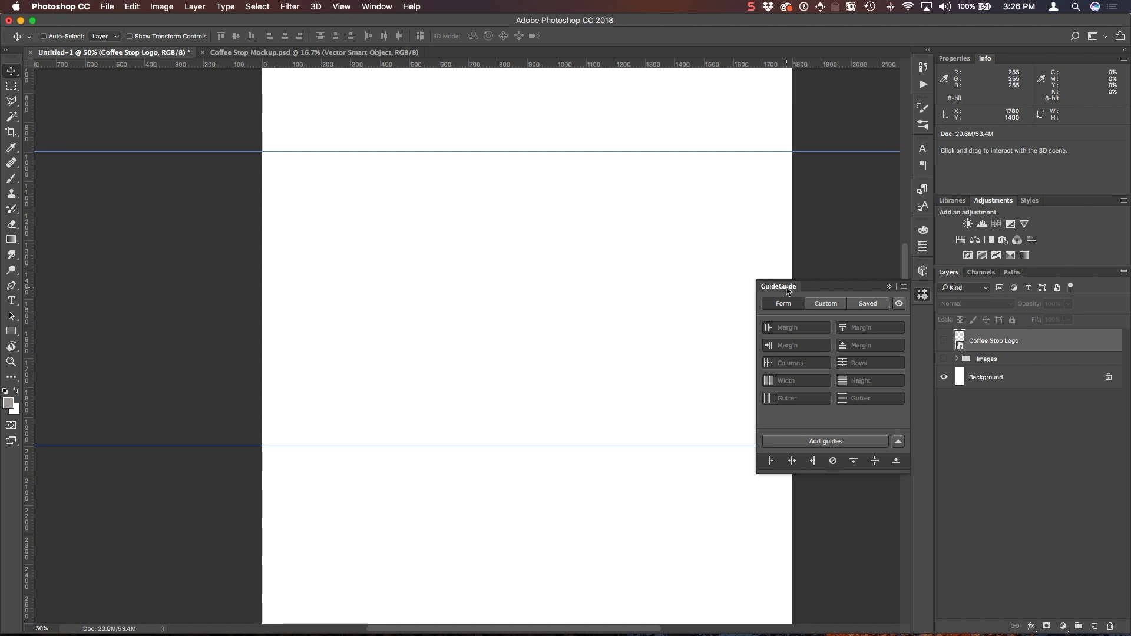
left_click(789, 327)
left_click(789, 363)
type("3")
left_click(787, 399)
type("40")
key("Tab")
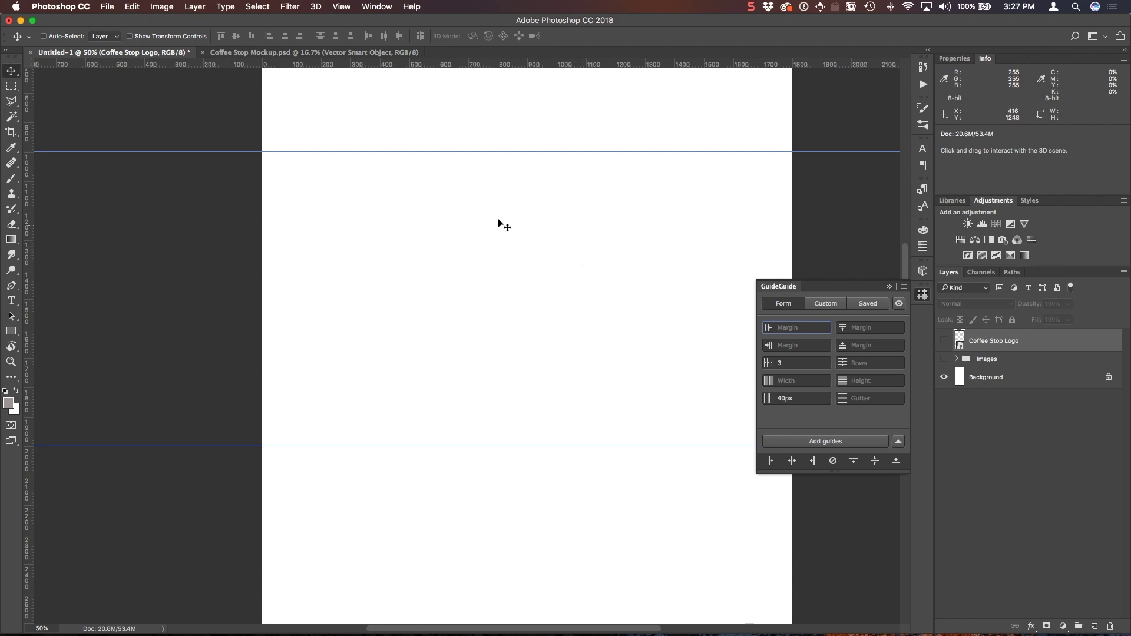
Step: Set the grid's left and right margins to 300 px and add the guides to the page
type("300px")
key("Tab")
key("Tab")
type("3")
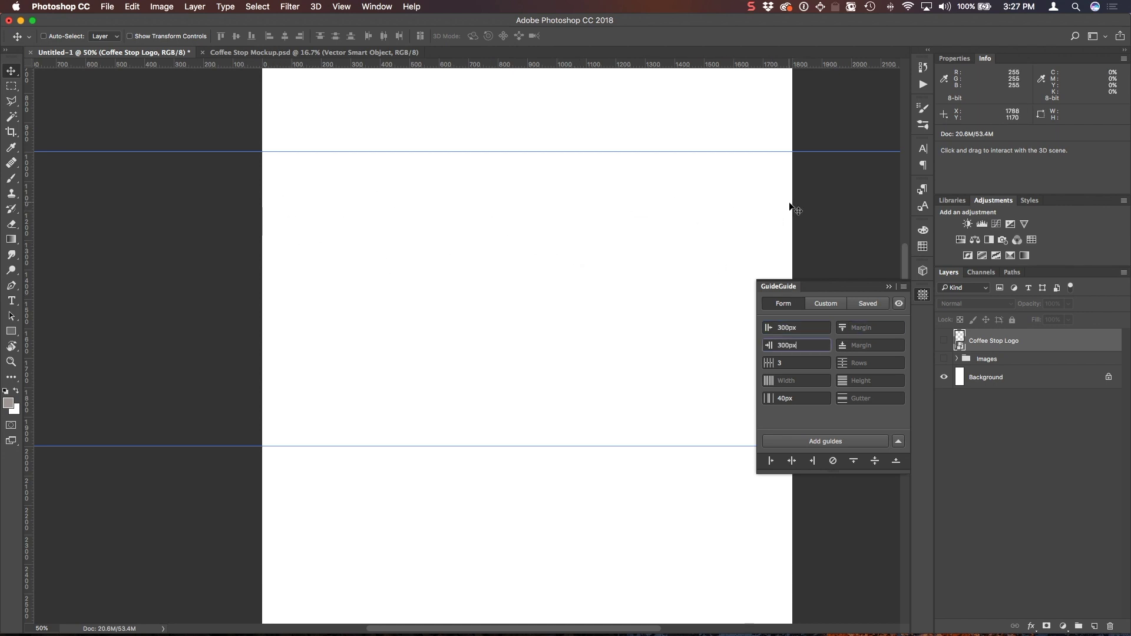
key("Tab")
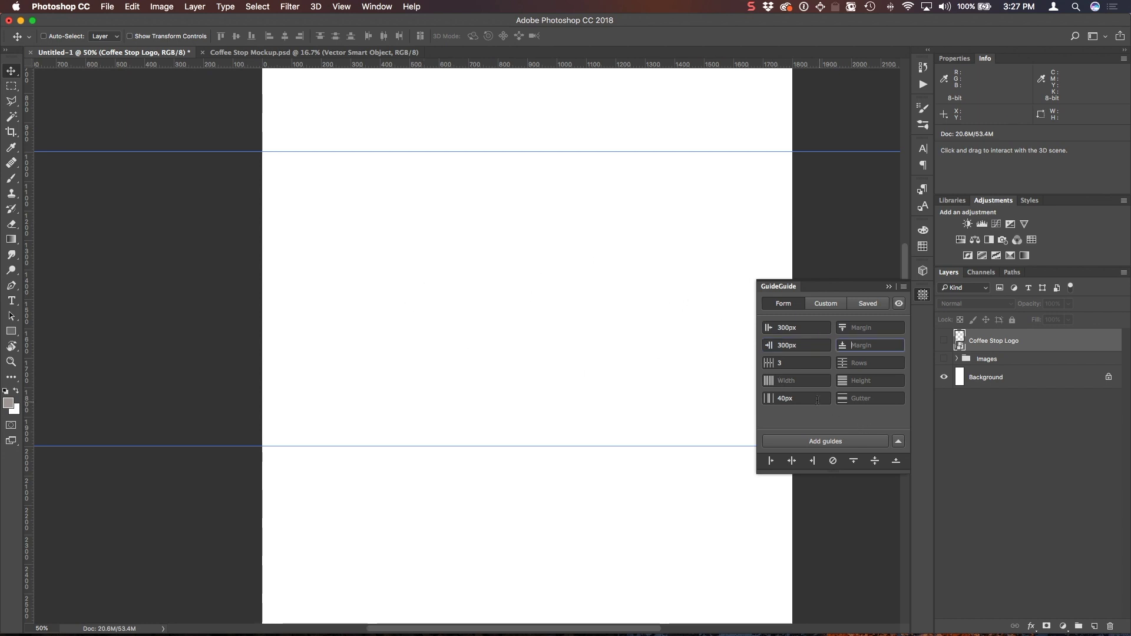
left_click(833, 443)
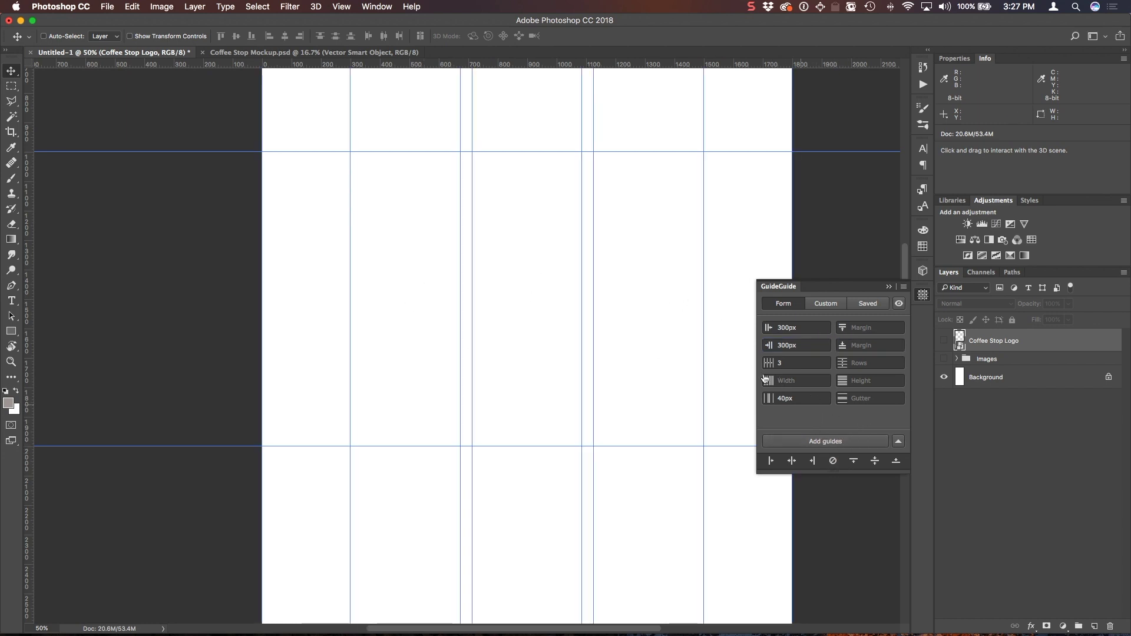
left_click(367, 192)
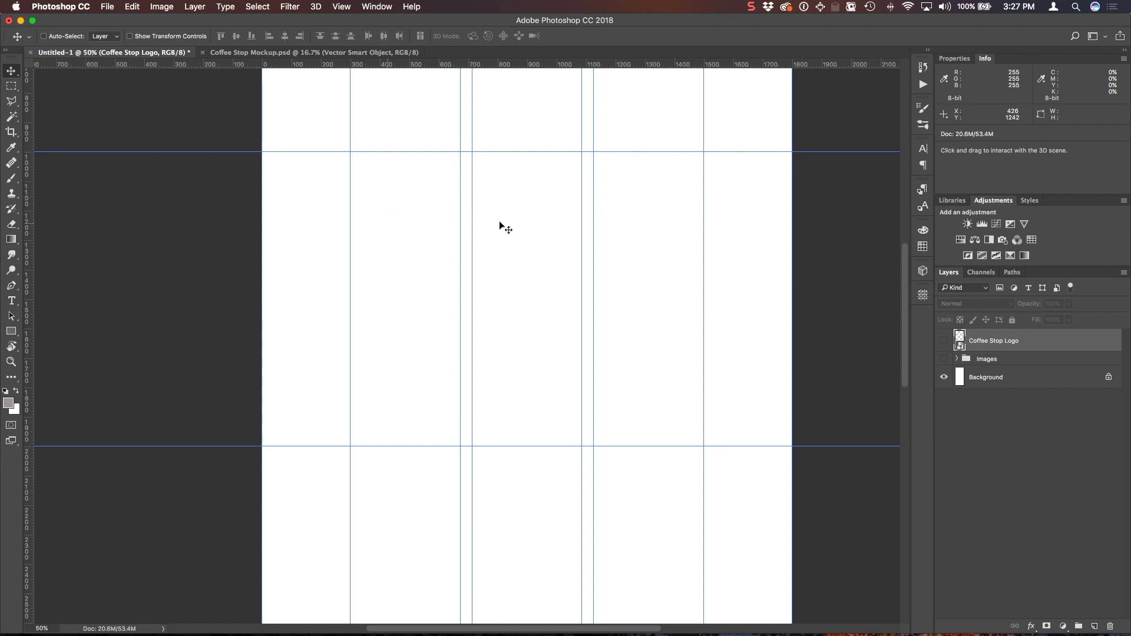
Step: Make the Coffee Stop Logo layer visible and move the logo up and left within the header area
scroll(500, 226, "up", 5)
left_click(943, 340)
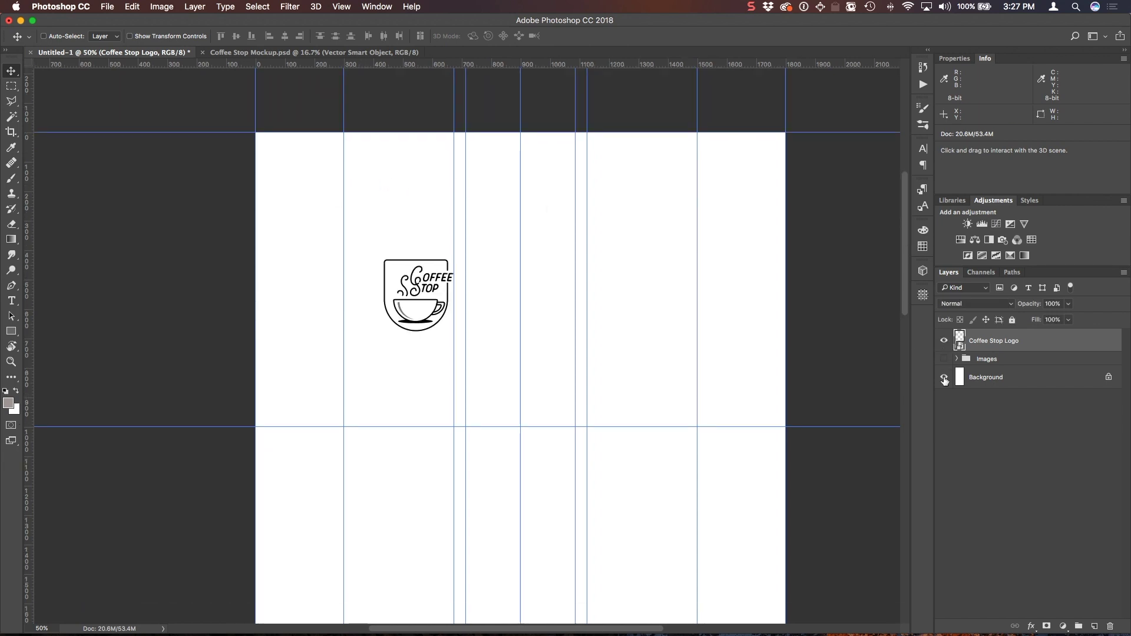
left_click_drag(424, 296, 374, 252)
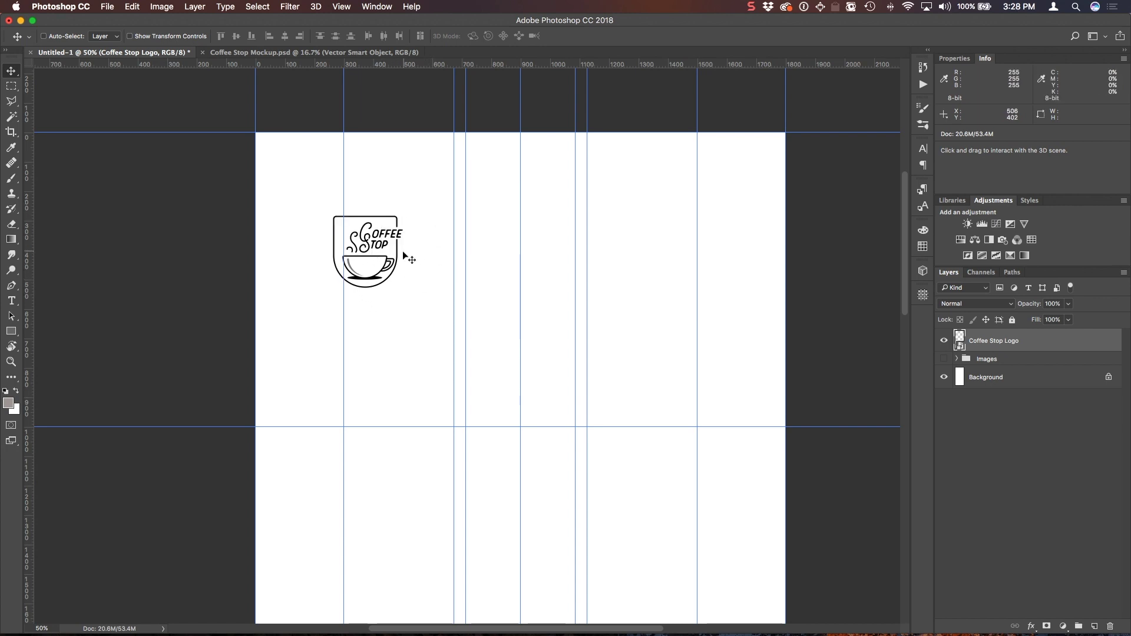
Step: Draw a 713 x 1000 px rectangle from the page's upper-left corner to the 1000 px guide
left_click(13, 333)
left_click_drag(255, 133, 465, 427)
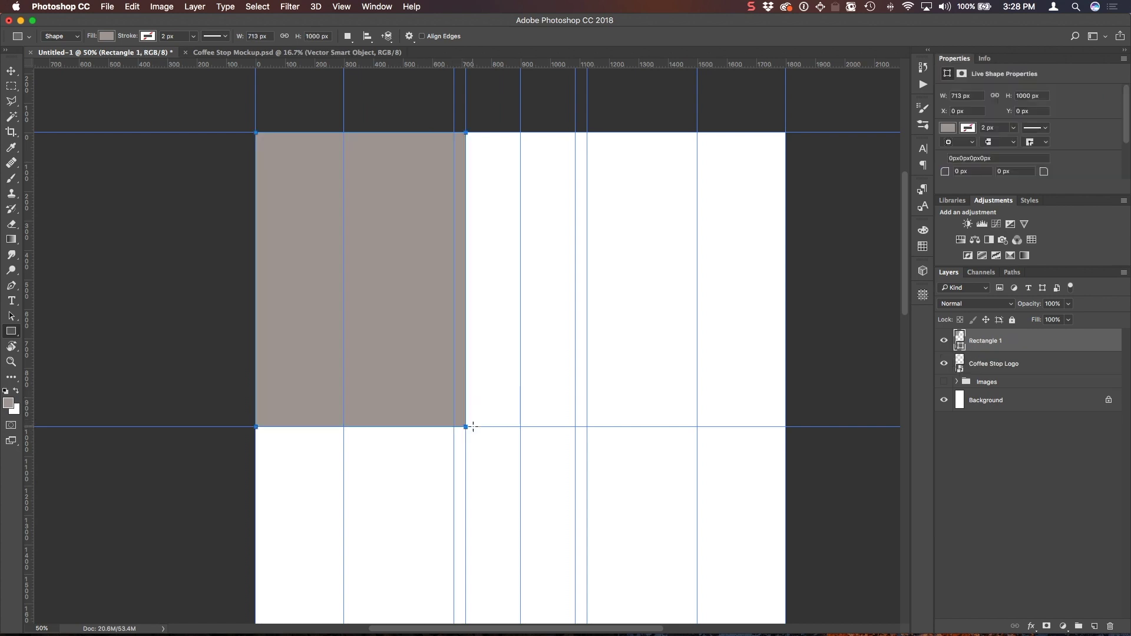
Step: Group the rectangle and Coffee Stop Logo layers and name the group Header
left_click(1028, 368, "shift")
key("super+g")
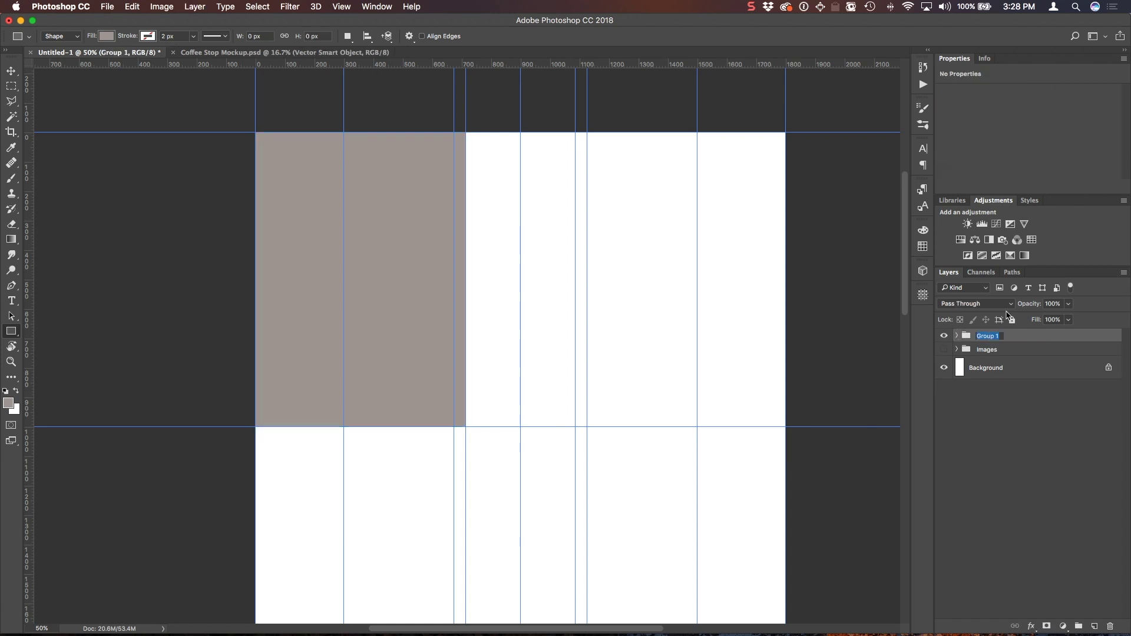
type("S")
type("eader")
key("Return")
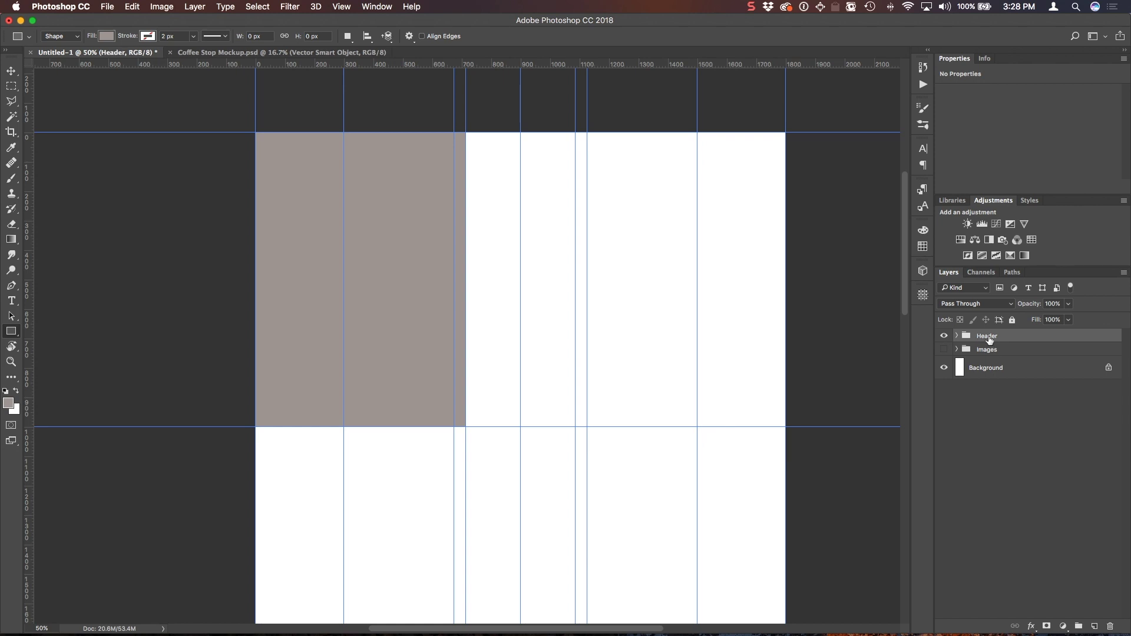
Step: Expand the Header group and place the rectangle layer beneath the Coffee Stop Logo layer
left_click(957, 335)
left_click(998, 377)
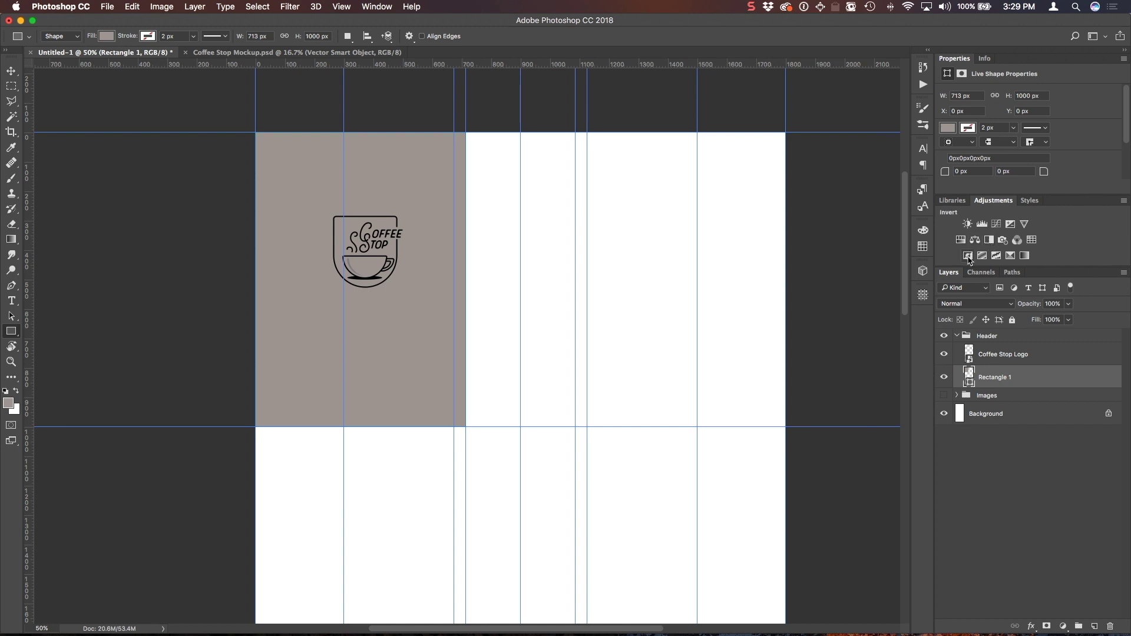
Step: Add an Invert adjustment above the Coffee Stop Logo layer and clip it to the logo only
left_click(967, 256)
left_click_drag(1037, 384, 1030, 361)
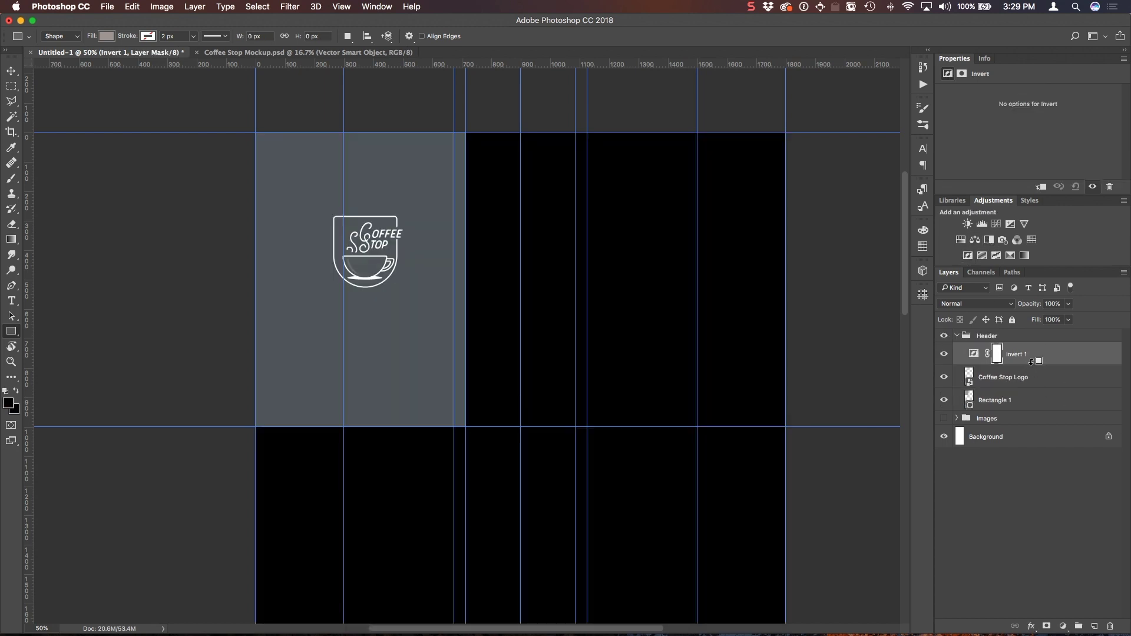
left_click(1030, 363, "alt")
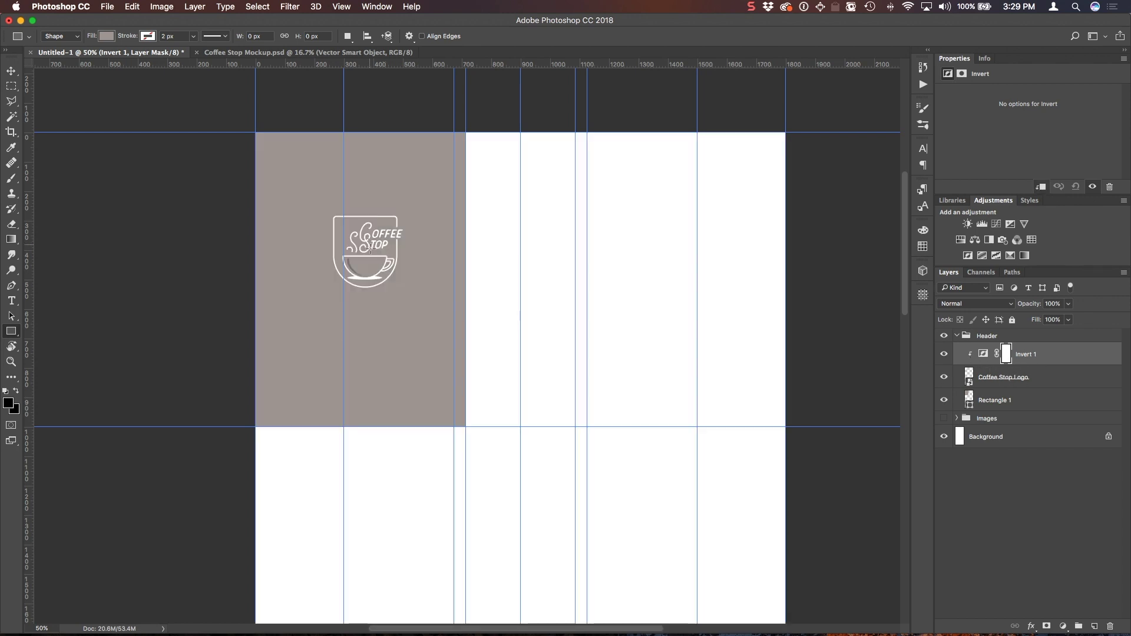
Step: Set the foreground colour to #312826 and fill the header rectangle with it
left_click(1012, 400)
left_click(8, 402)
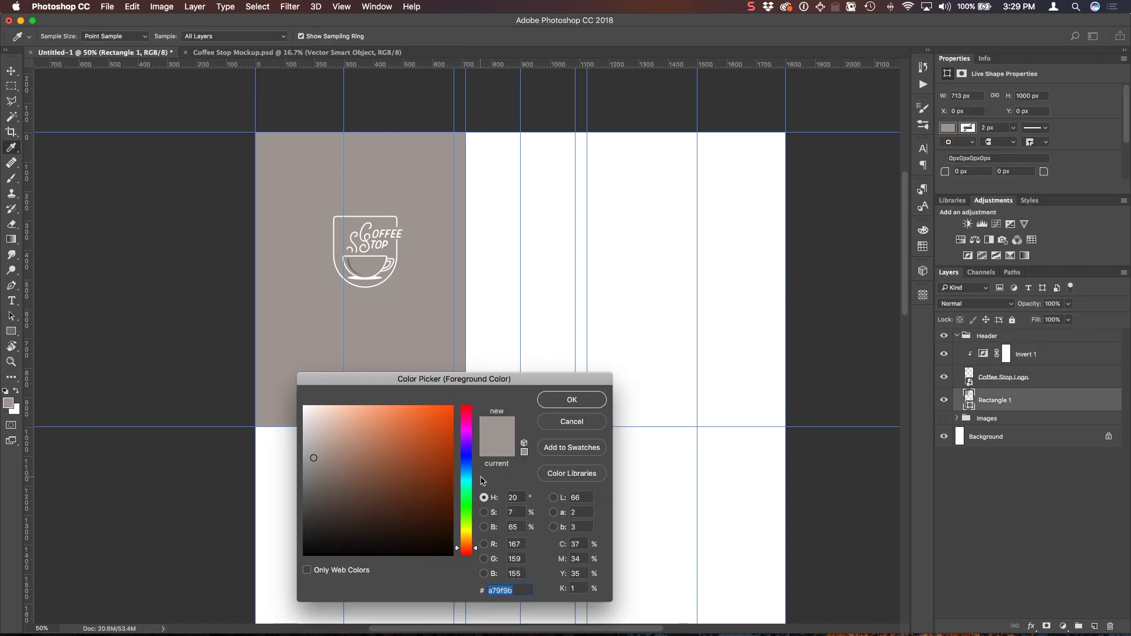
type("312826")
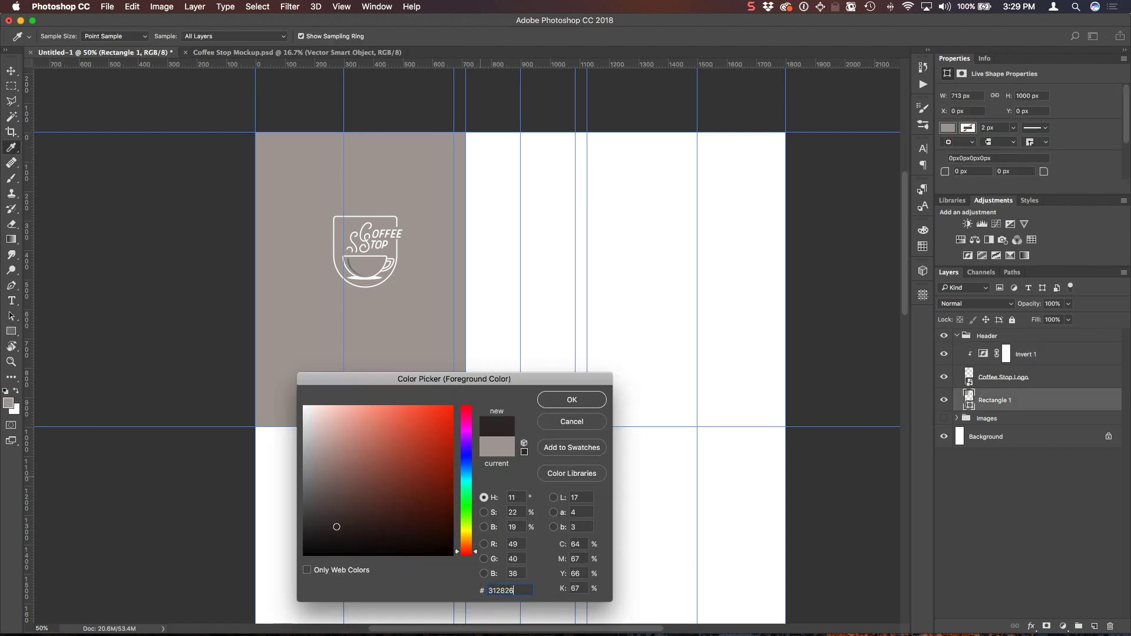
key("Return")
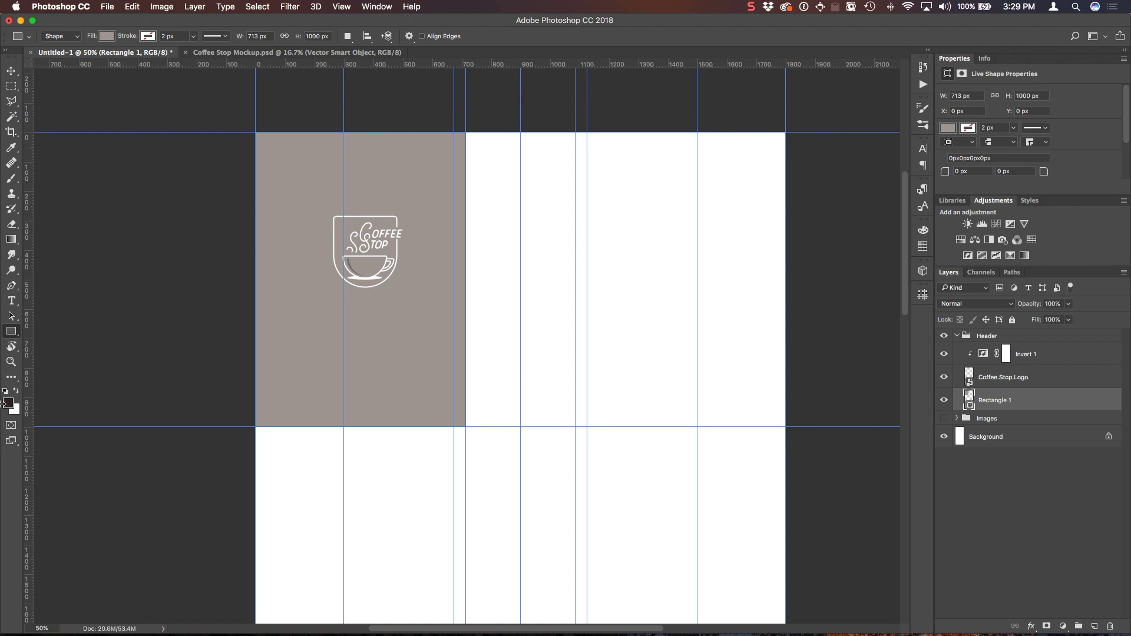
key("alt+BackSpace")
Step: Centre the Coffee Stop logo horizontally and vertically on the dark header rectangle
left_click(969, 400, "super")
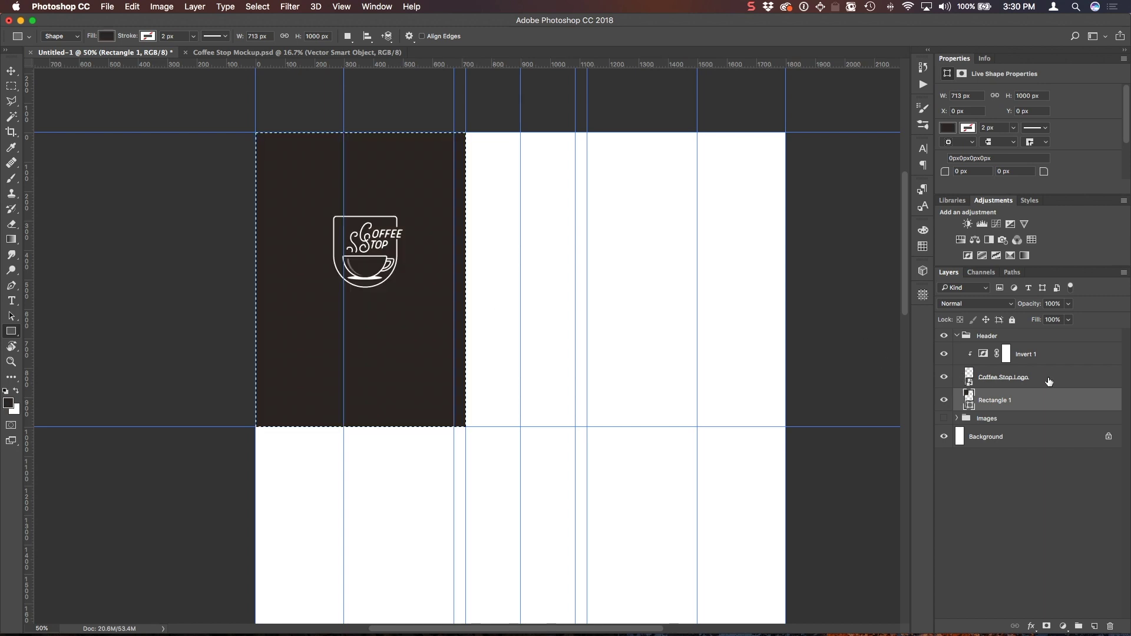
left_click(1046, 381, "shift")
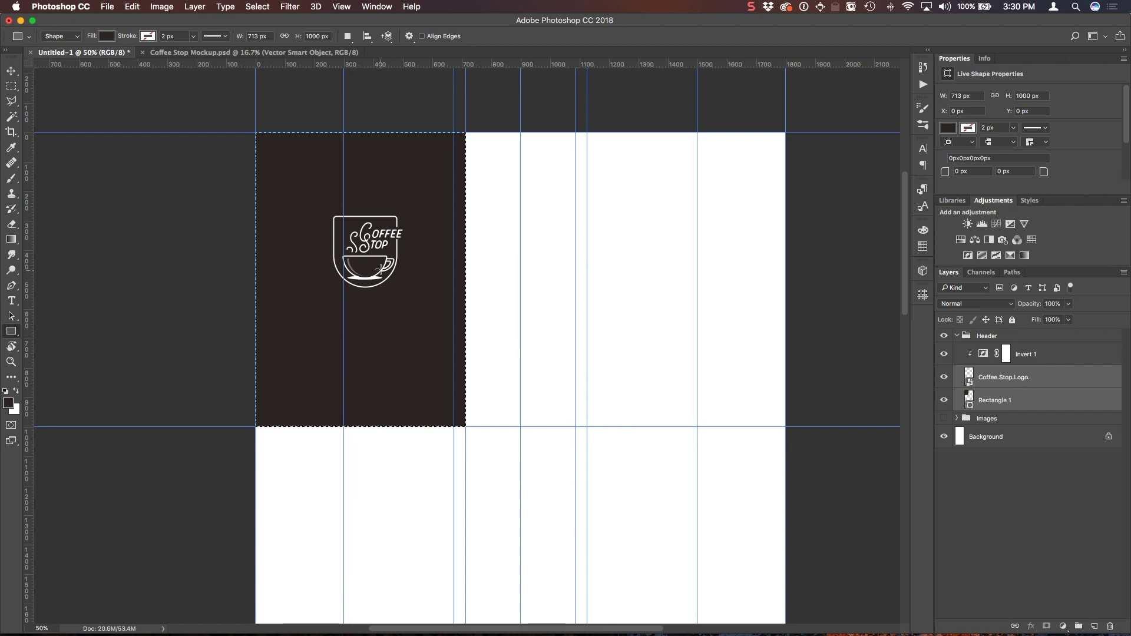
key("v")
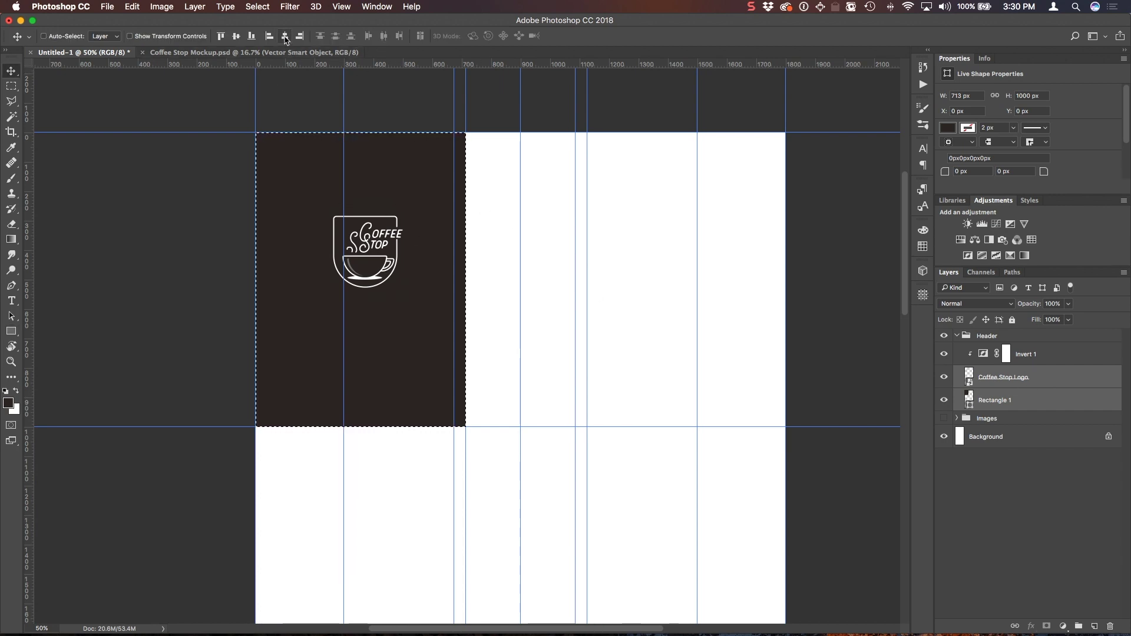
left_click(285, 37)
left_click(236, 36)
Step: Start a text layer below the logo, above the Invert adjustment, with the Restless Youth Small Caps Regular font
key("super+plus")
left_click_drag(460, 269, 543, 313)
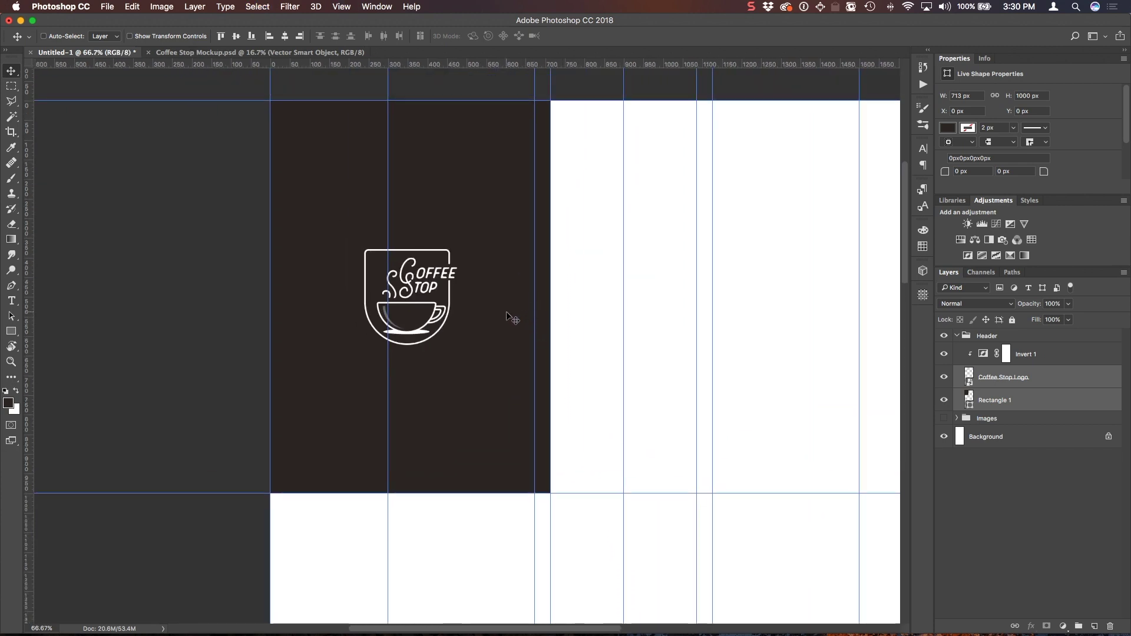
key("t")
key("alt+bracketright")
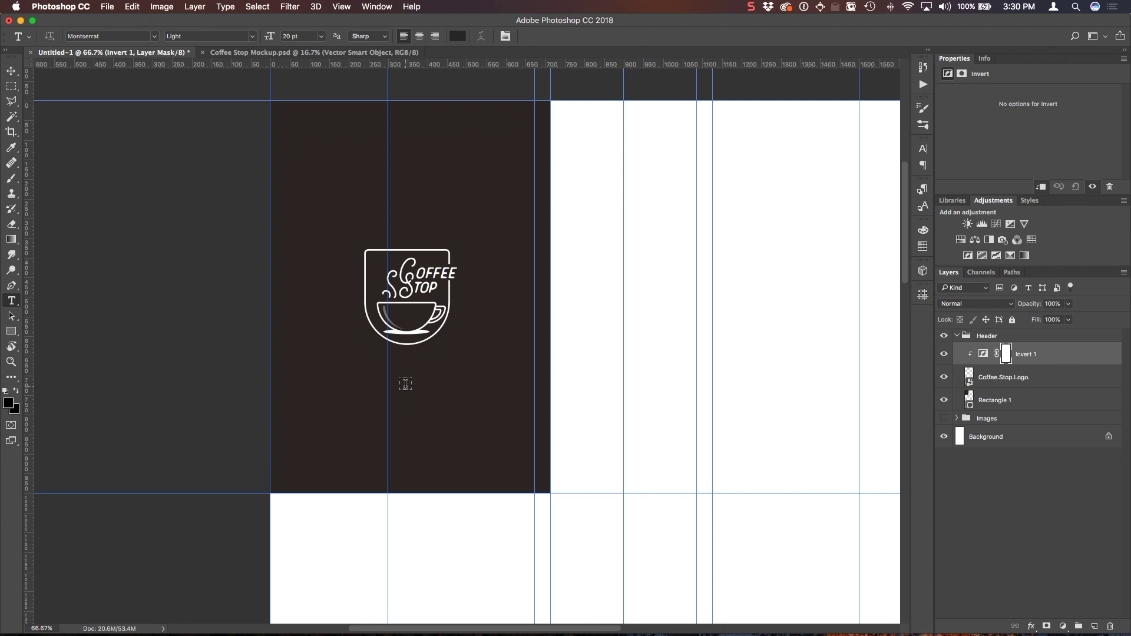
left_click(405, 383)
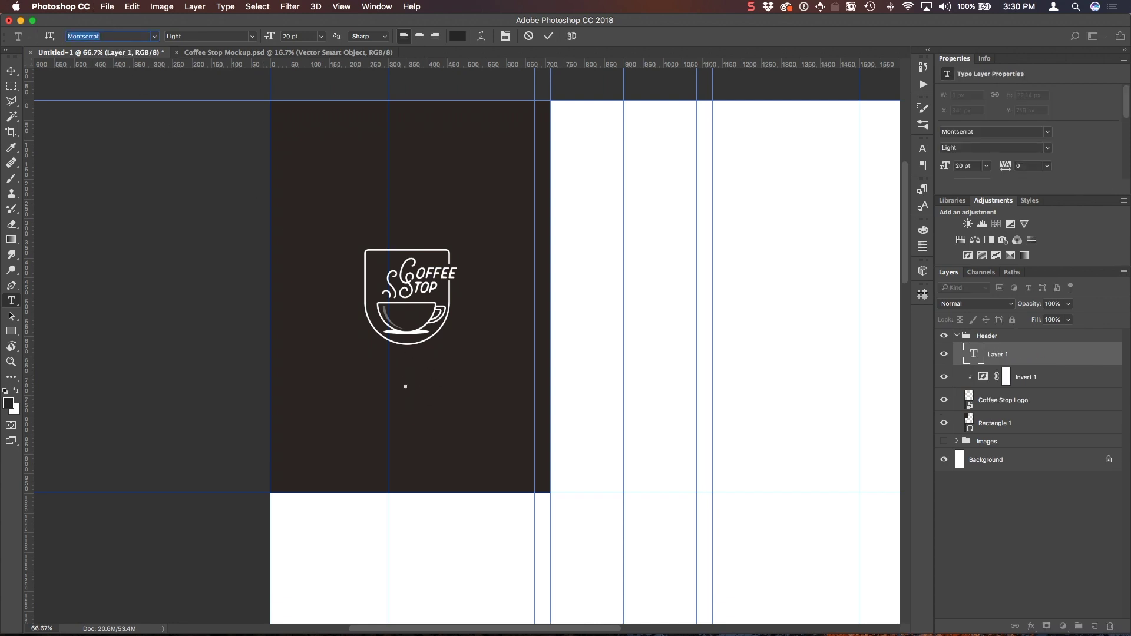
type("Restles")
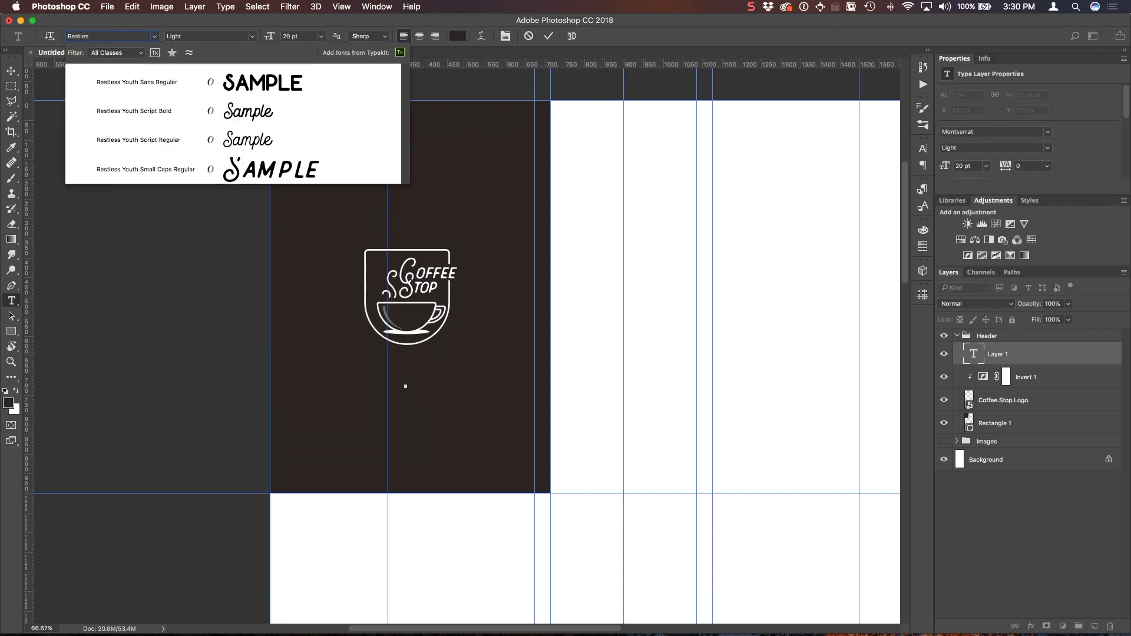
left_click(179, 172)
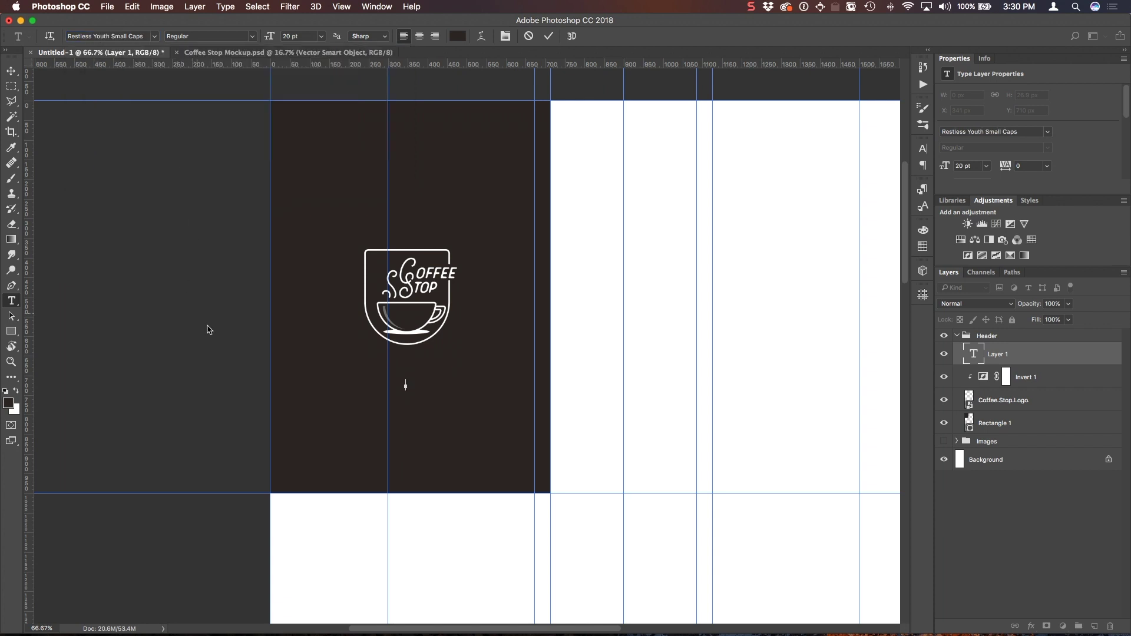
Step: Enter "Menu · Catering · About" in white at 26 pt and place the line just below the logo
left_click(16, 391)
type("Menu · Catering")
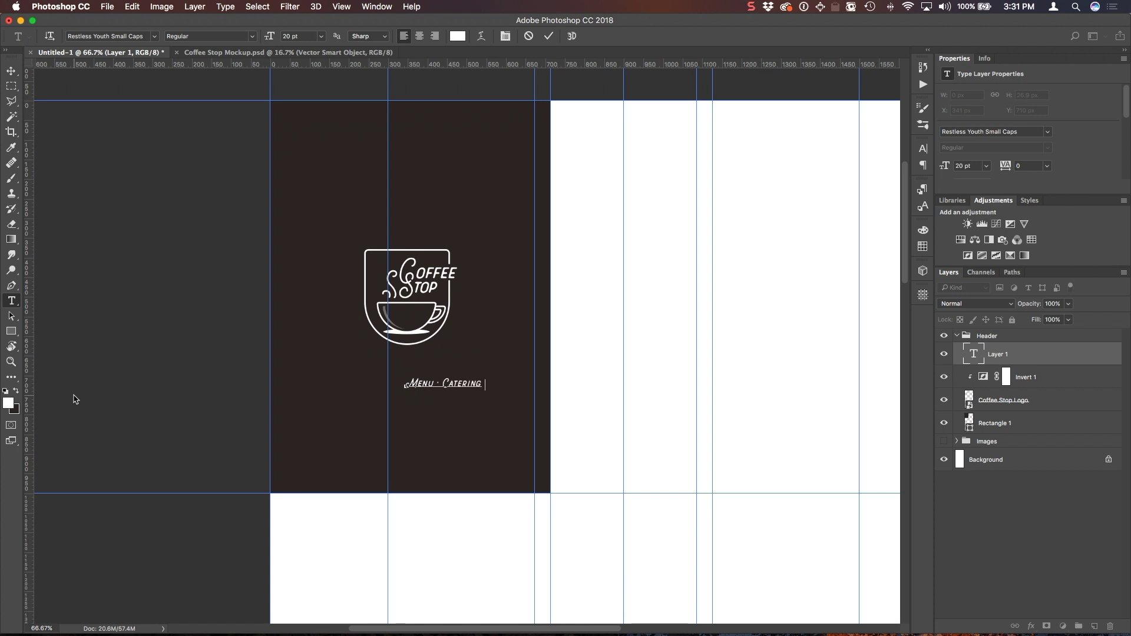
type(" · About")
key("super+a")
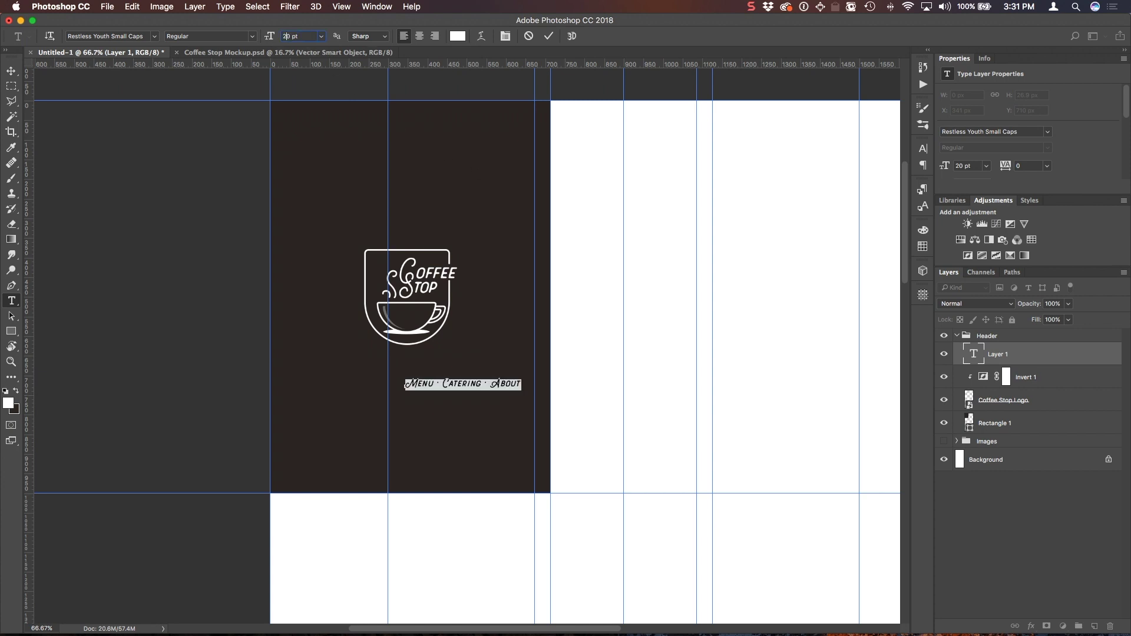
type("26")
key("Return")
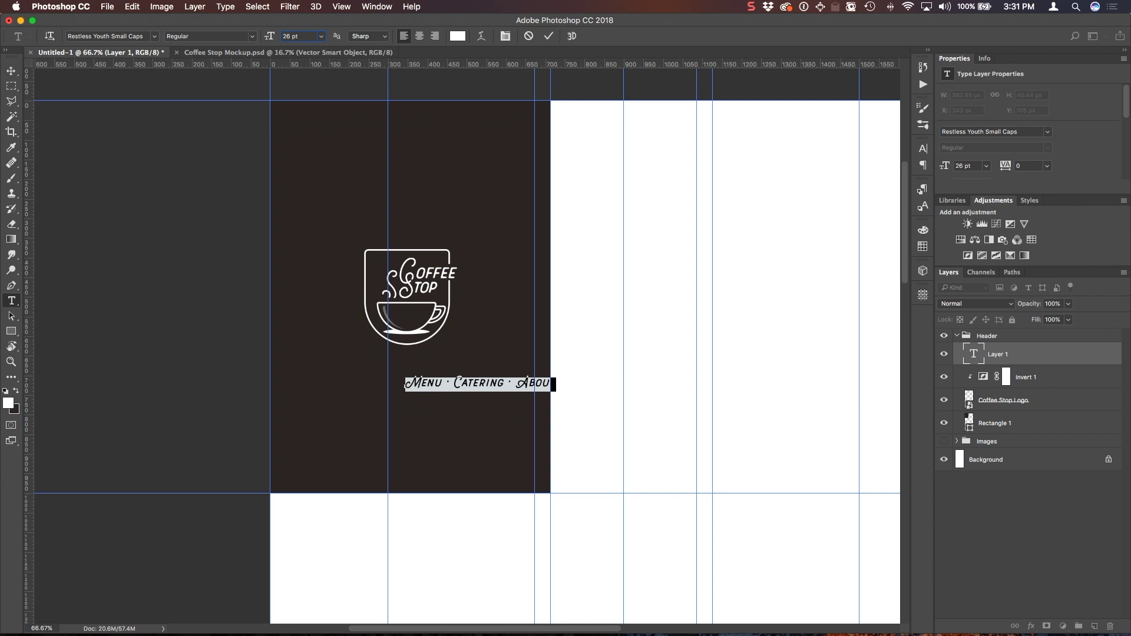
key("super+Return")
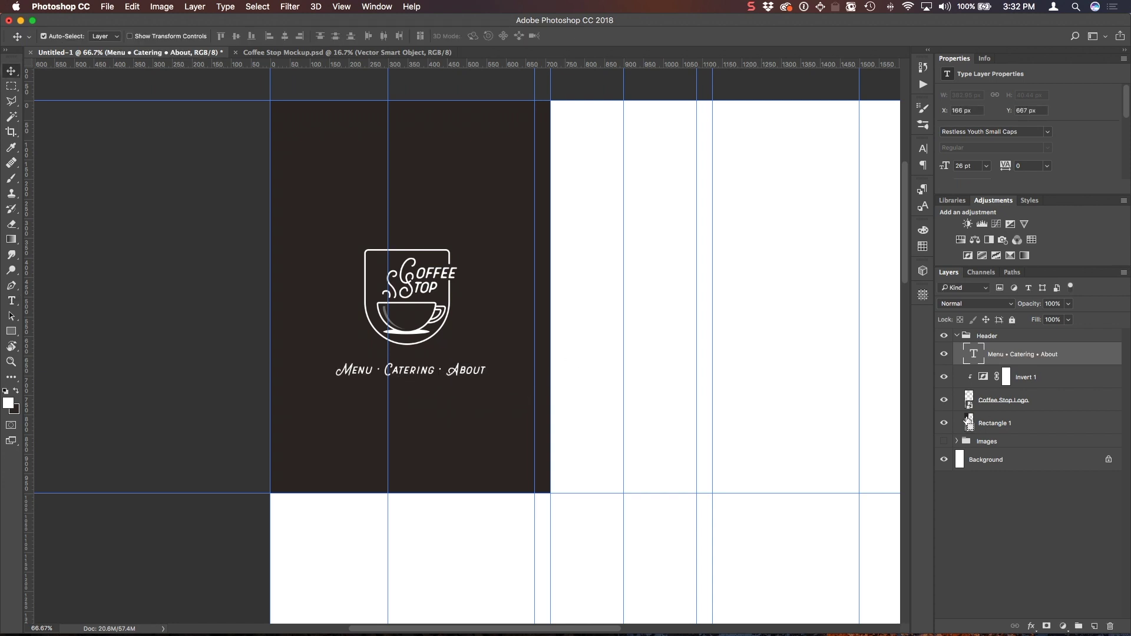
Step: Centre the navigation text and the logo horizontally on the dark header rectangle
left_click(968, 423, "super")
left_click(1041, 401, "super")
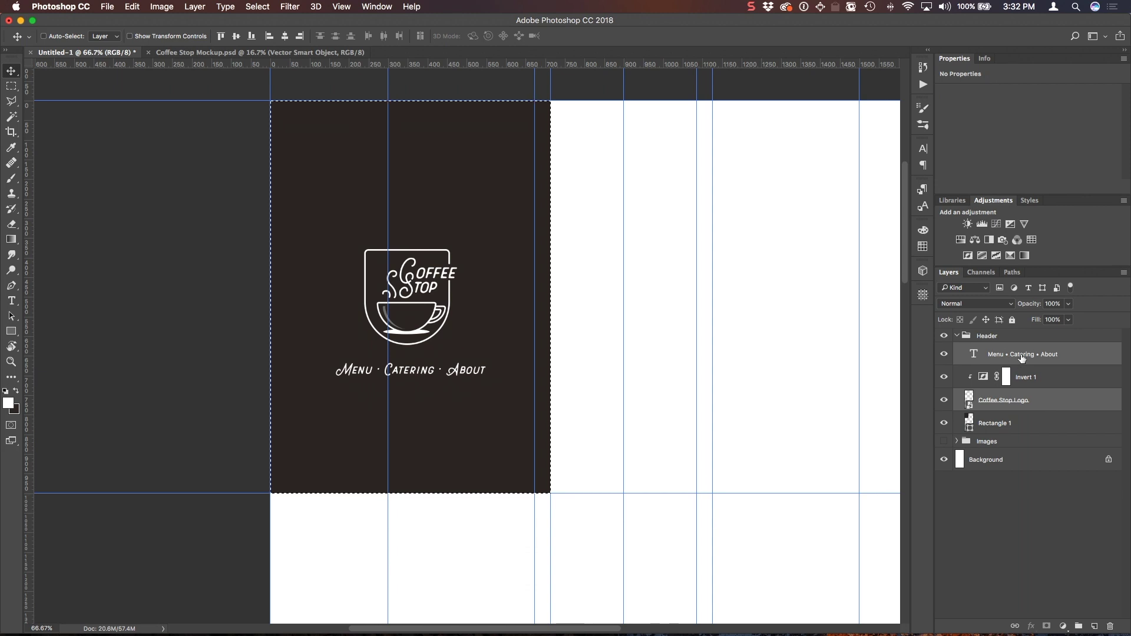
left_click(285, 36)
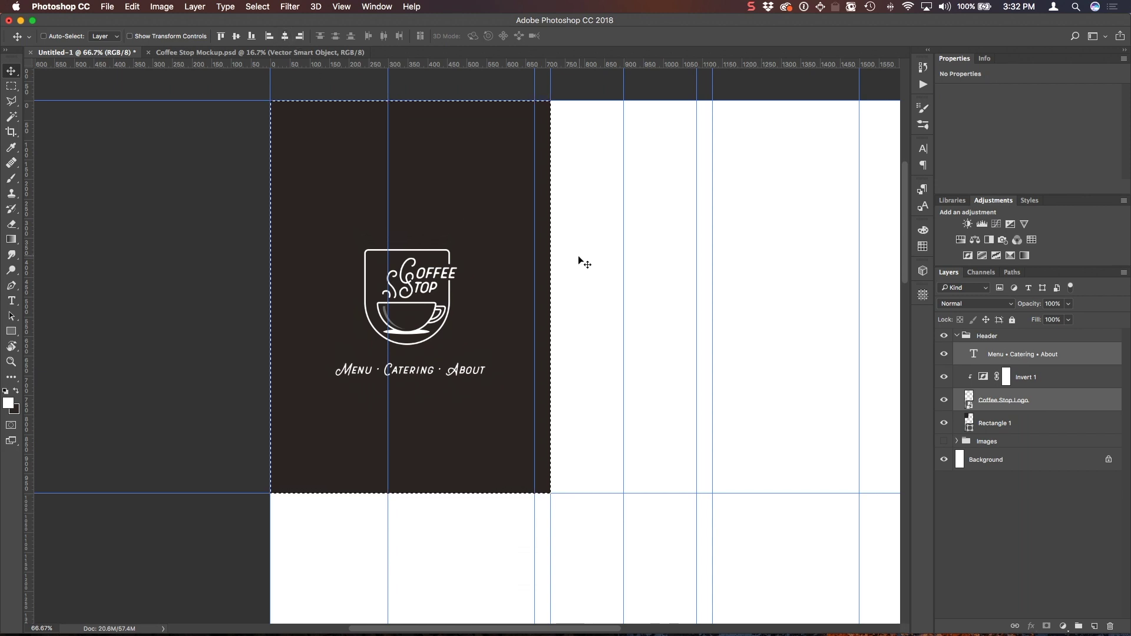
Step: Group the logo and navigation layers as "Nav + Logo" and centre the group vertically on the dark rectangle
scroll(577, 259, "right", 3)
key("super+g")
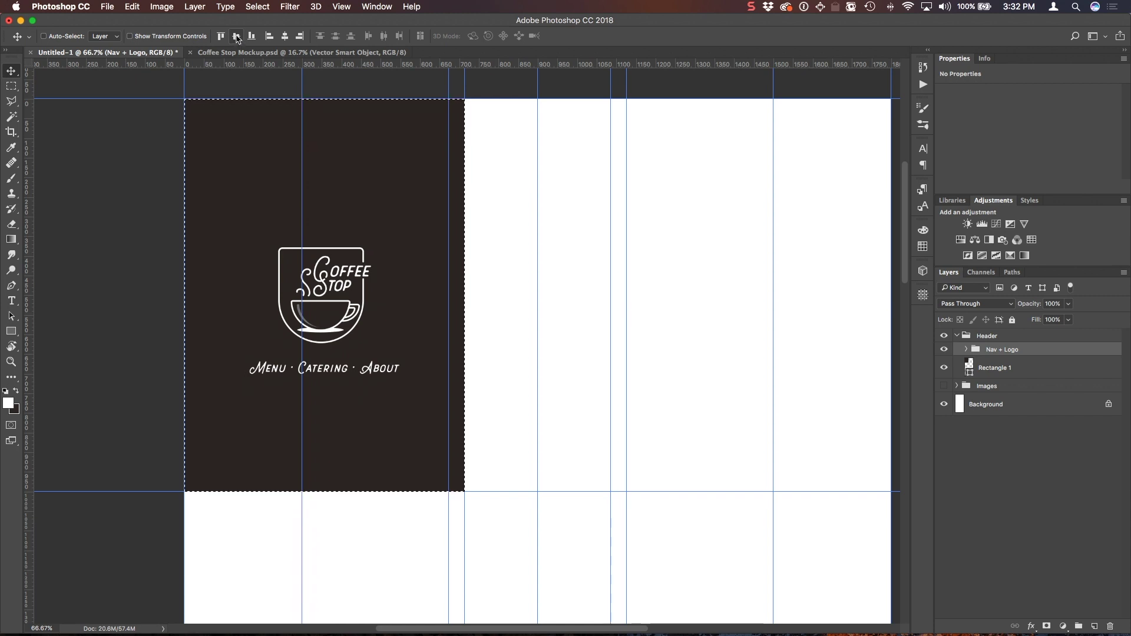
left_click(236, 36)
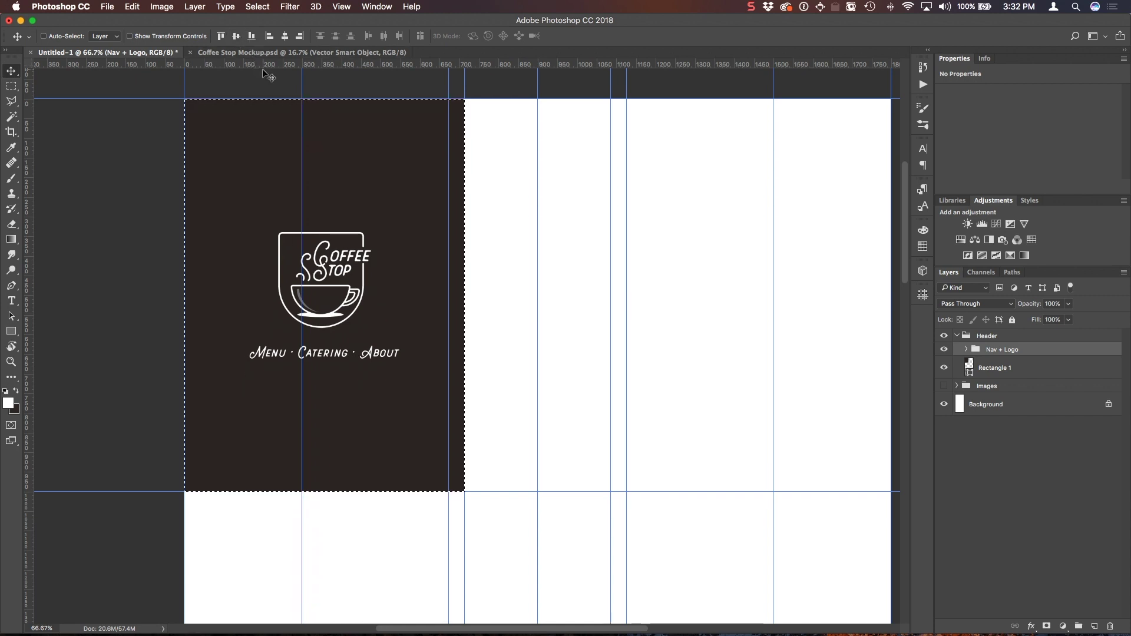
key("super+d")
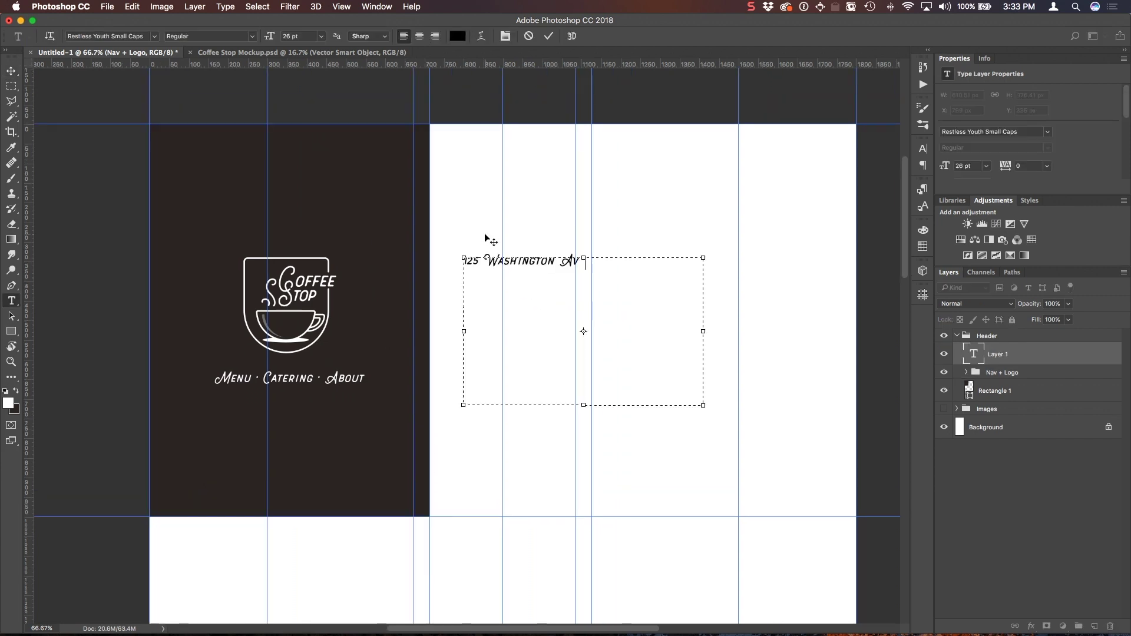
Step: Fill the text box beside the dark header block with the café's street address, city line and phone number
key("Return")
type("Metropolis, us 12345")
key("Return")
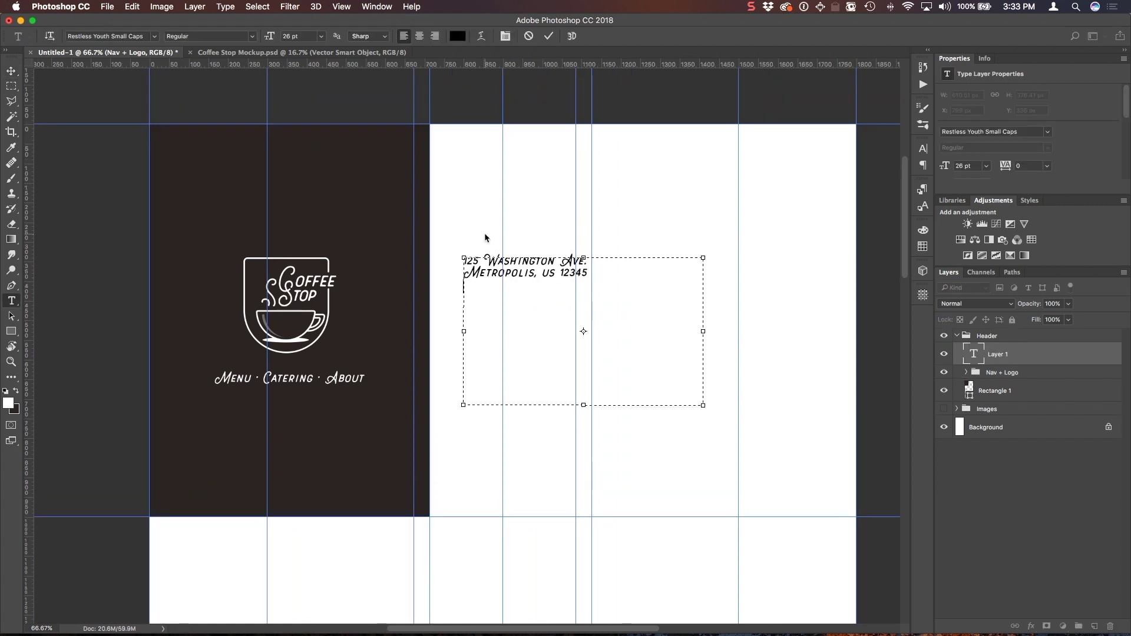
type("987.654.3210")
key("Return")
key("Return")
Step: Add the opening hours below the contact details: Monday-Friday 7:30am - 6pm and Saturday & Sunday 8am - 8pm
type("Hours:")
key("Return")
type("Monday-Friday:\t7:30am - 6pm")
key("Return")
type("Saturday & Sunday: 8")
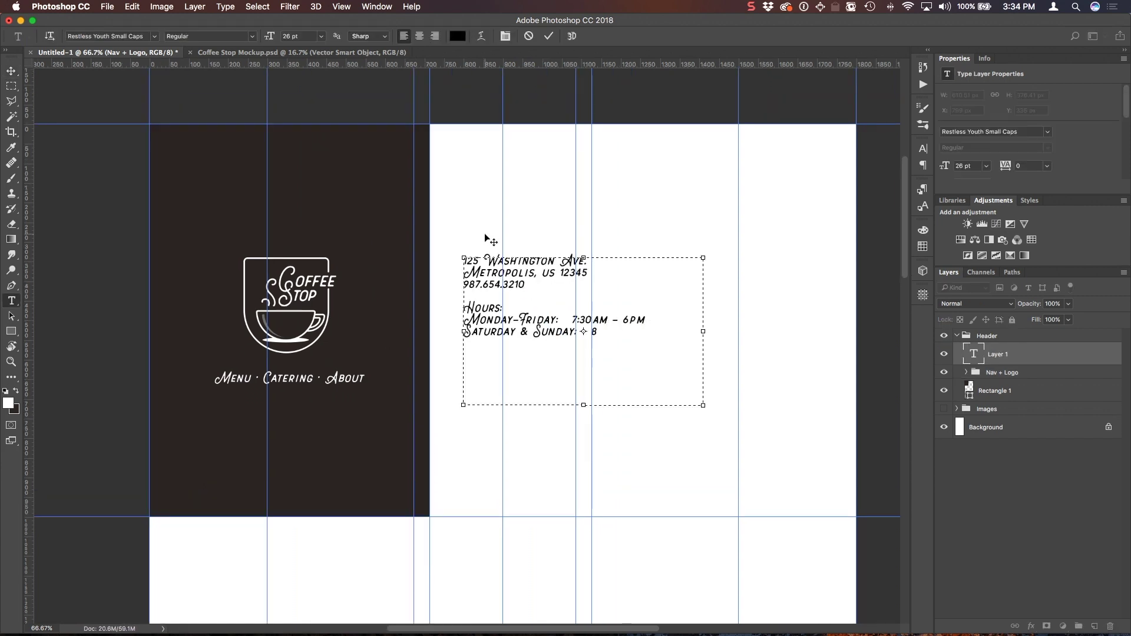
type("am - 8pm")
key("super+Return")
Step: Increase the leading of all the address and hours text
double_click(973, 354)
left_click(923, 149)
left_click(867, 172)
key("Up")
key("Up")
key("Up")
key("Up")
key("Up")
key("Up")
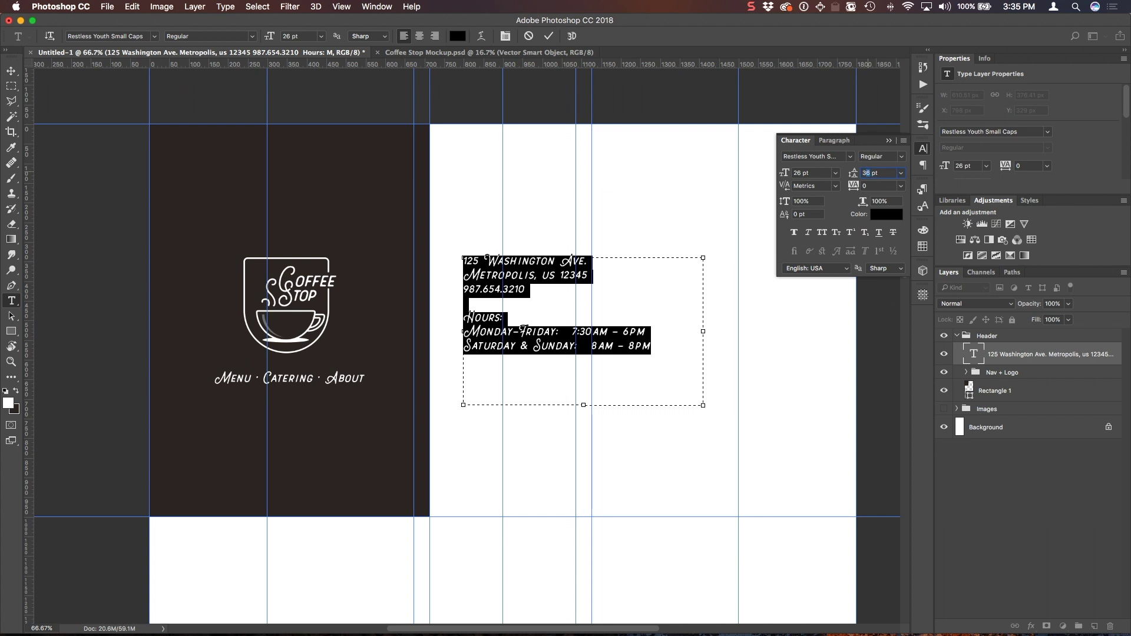
key("super+Return")
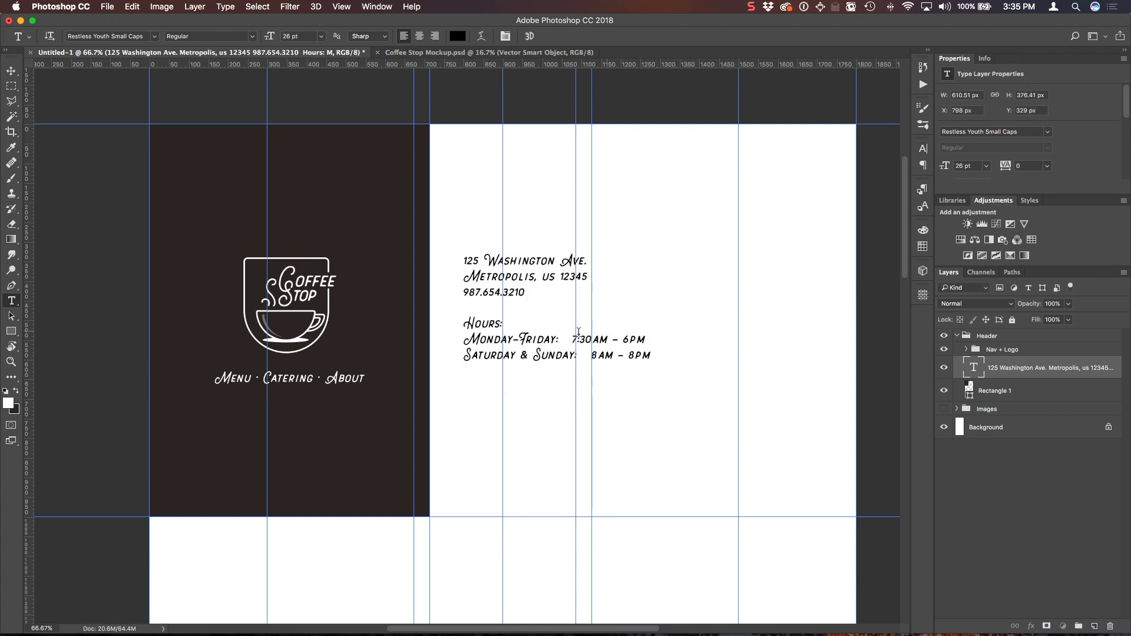
Step: Draw a 1087 × 1000 px rectangle beside the dark header block, fill it with #422d28 and hide the guides
key("u")
mouse_move(429, 124)
left_mouse_down()
mouse_move(670, 297)
mouse_move(856, 516)
left_mouse_up()
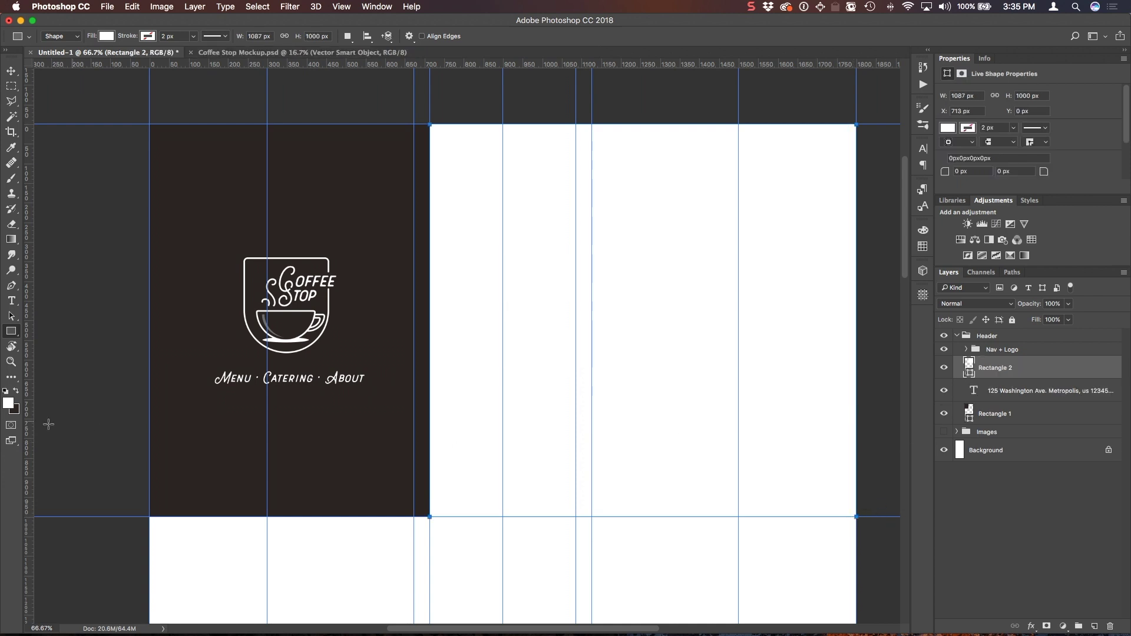
left_click(8, 404)
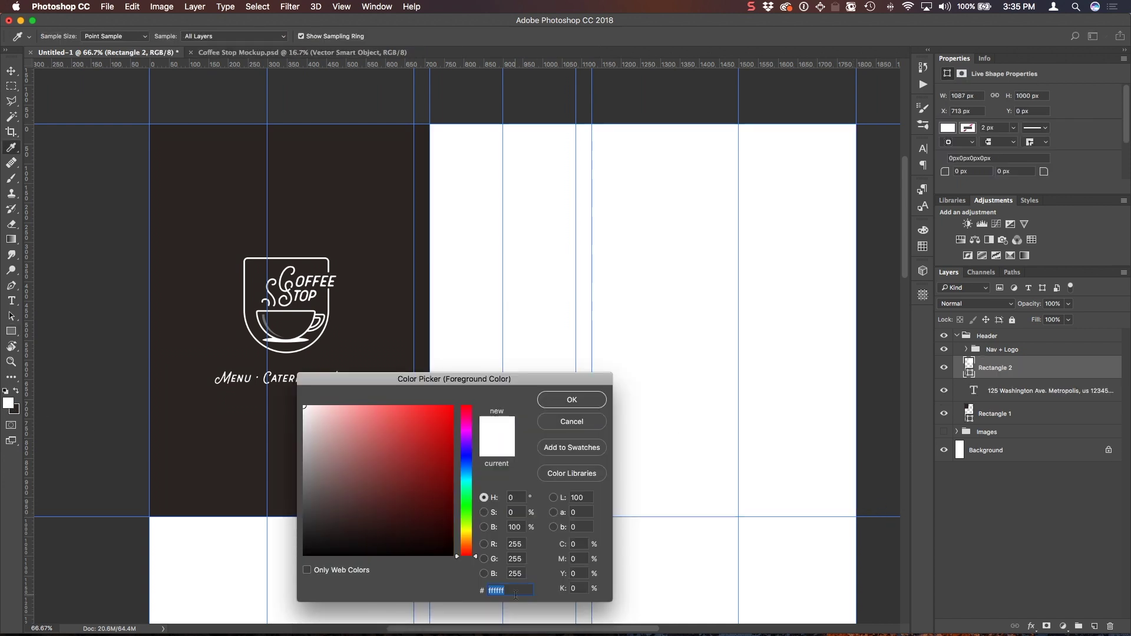
type("4")
type("22826")
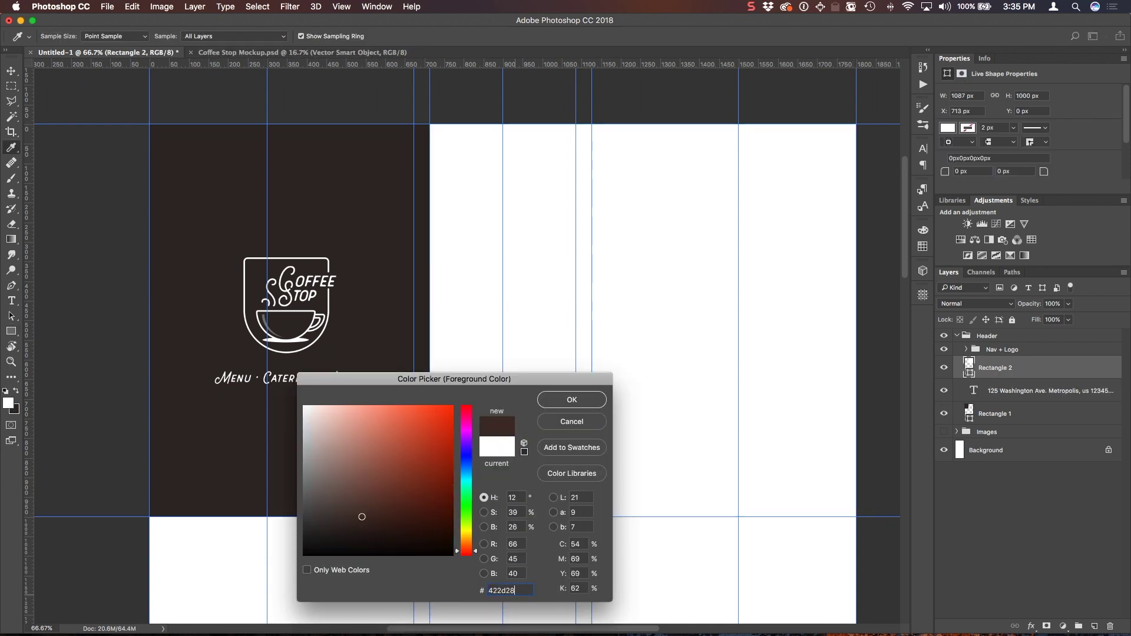
key("Return")
key("alt+BackSpace")
key("super+semicolon")
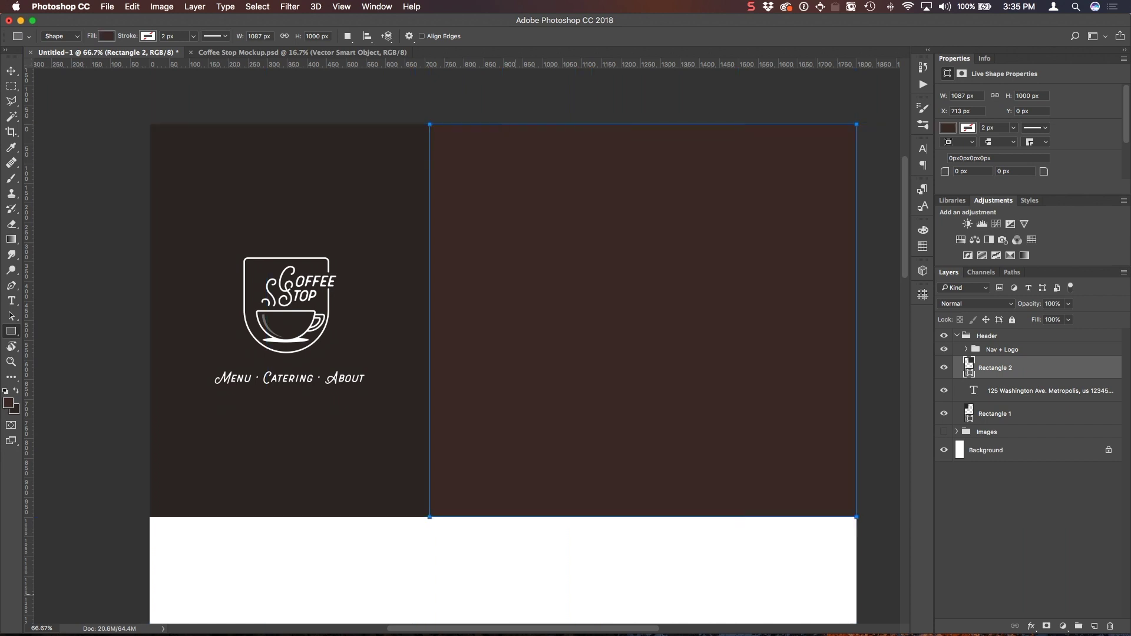
Step: Place the brown rectangle beneath the address and hours text layer and recolour that text white
left_click_drag(1004, 375, 1010, 396)
left_click(1013, 375)
key("x")
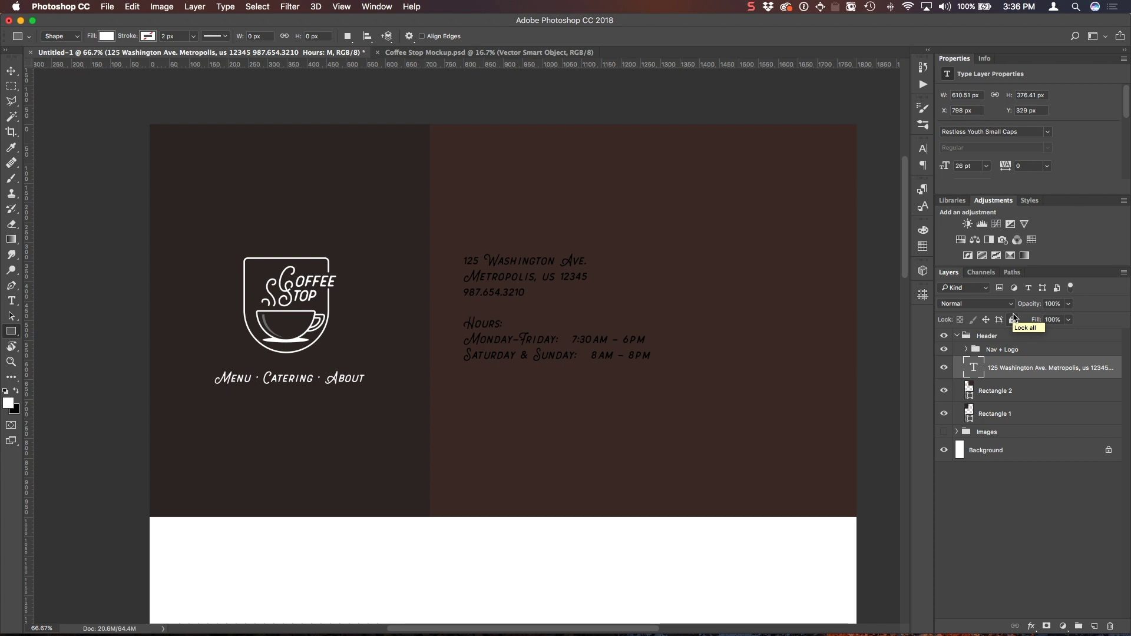
key("alt+BackSpace")
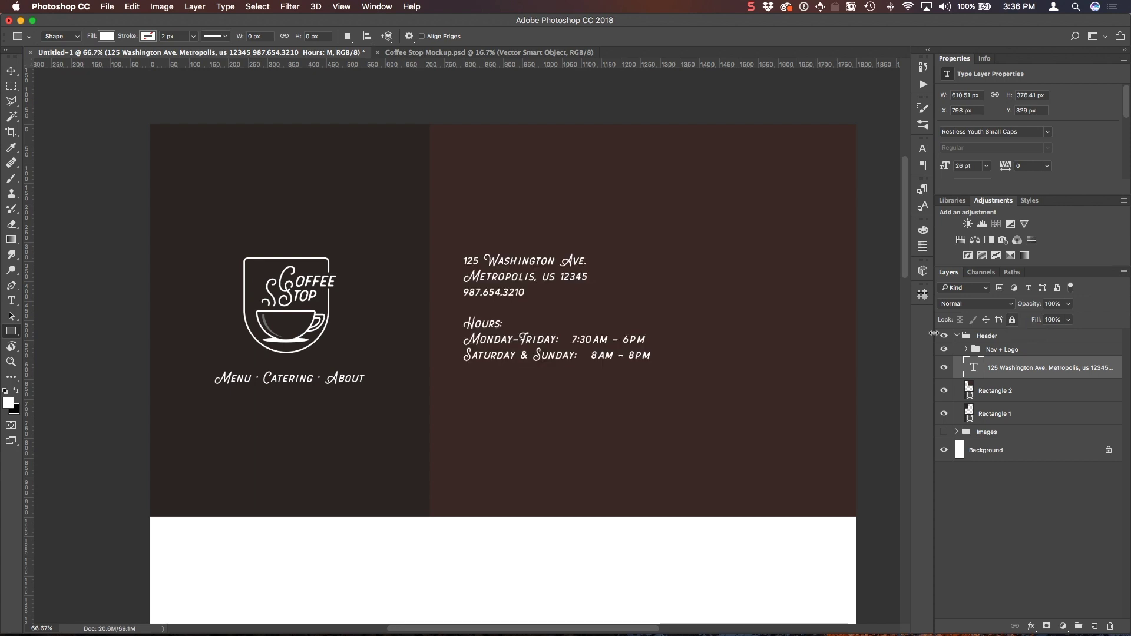
Step: Move the img-header layer out of the Images group to just above Rectangle 2 and clip it to that rectangle
left_click(957, 432)
left_click_drag(1005, 452, 1019, 394)
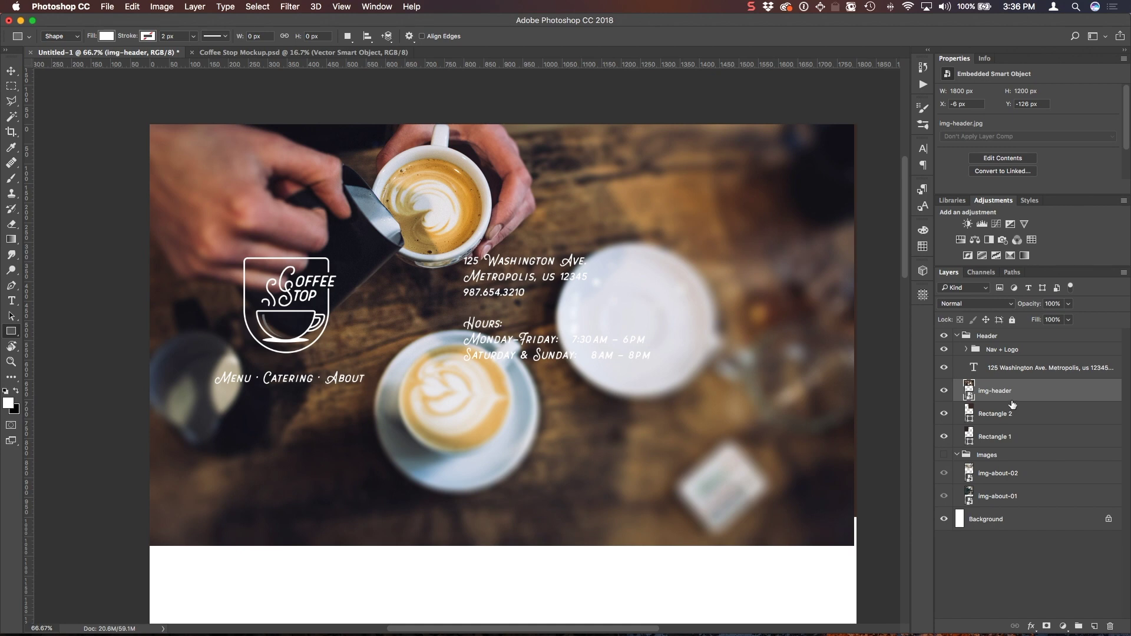
left_click(1013, 403, "alt")
Step: Scale the header photo to about 26.3%, flip it horizontally and reposition it so it covers the brown rectangle
key("ctrl+t")
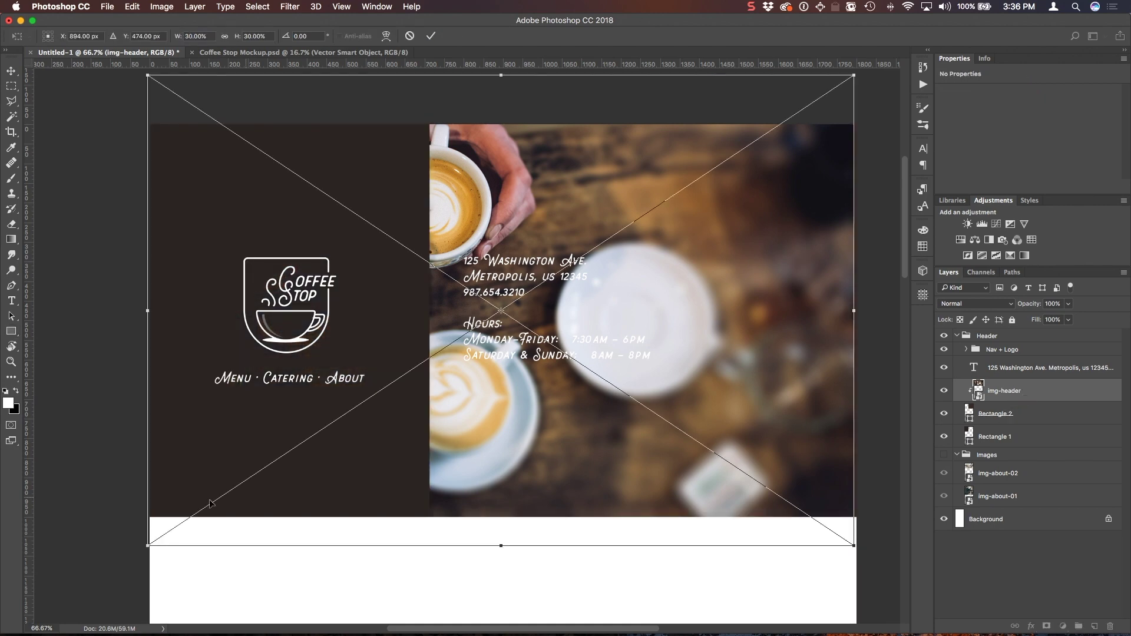
left_click_drag(152, 540, 323, 487)
left_click_drag(740, 283, 764, 351)
left_click_drag(878, 143, 907, 114)
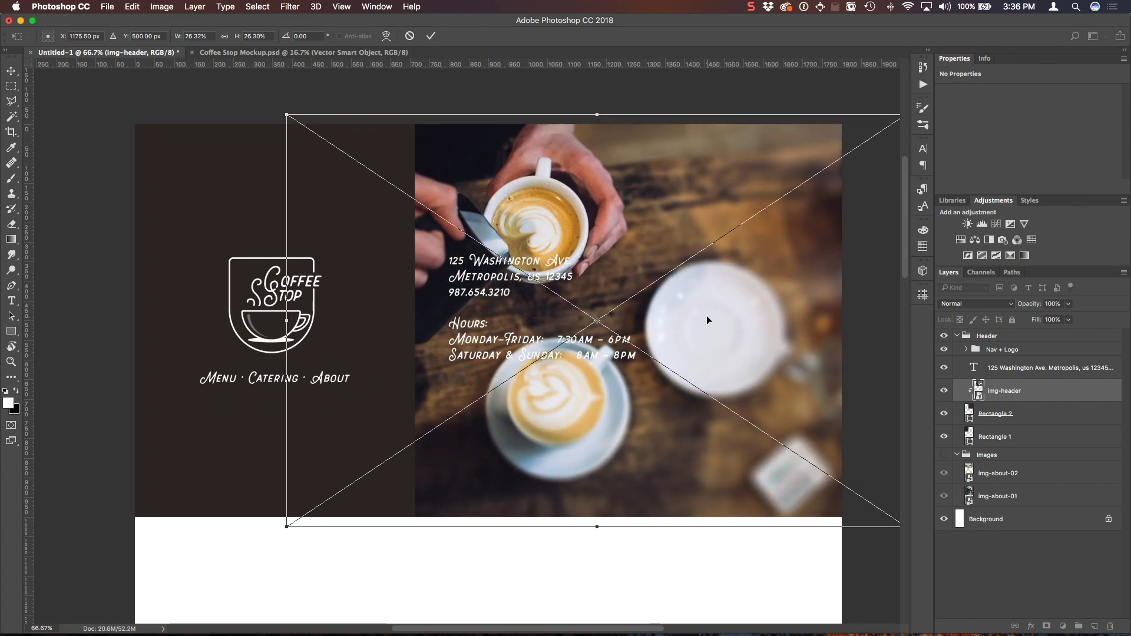
right_click(698, 245)
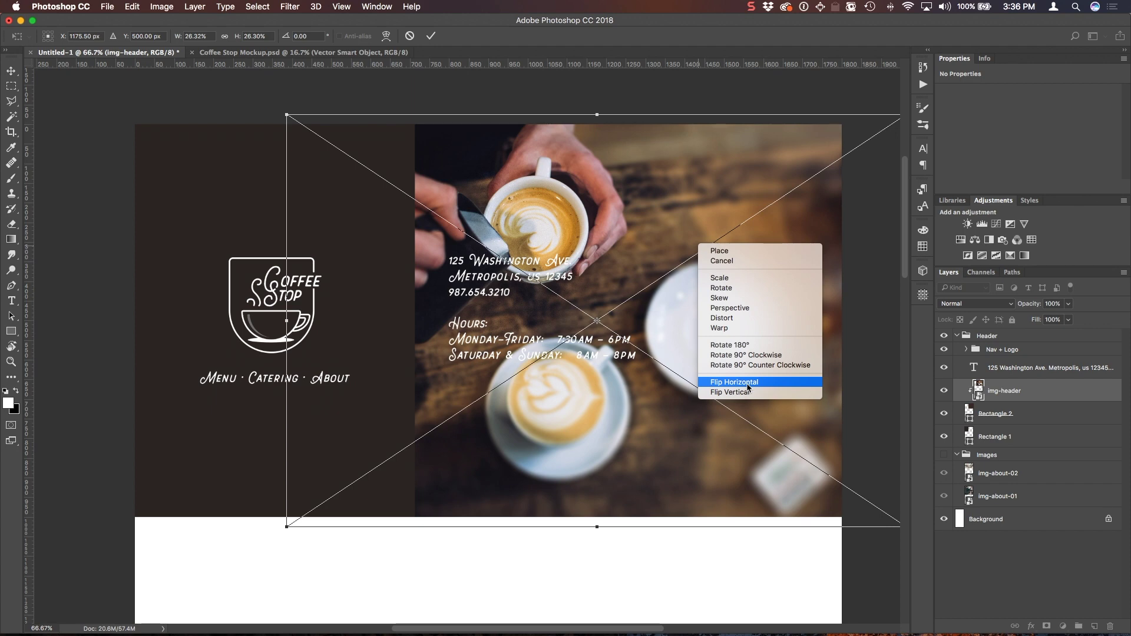
left_click(752, 383)
key("Return")
left_click_drag(668, 270, 718, 271)
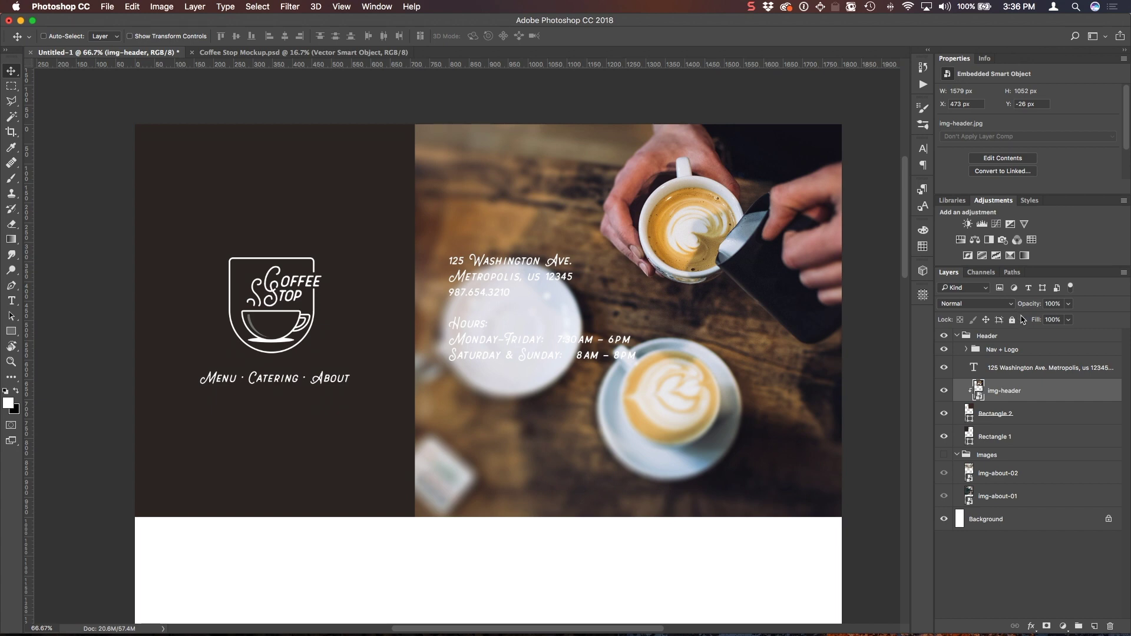
Step: Set the img-header layer's blend mode to Lighten and its opacity to 60%
left_click(989, 304)
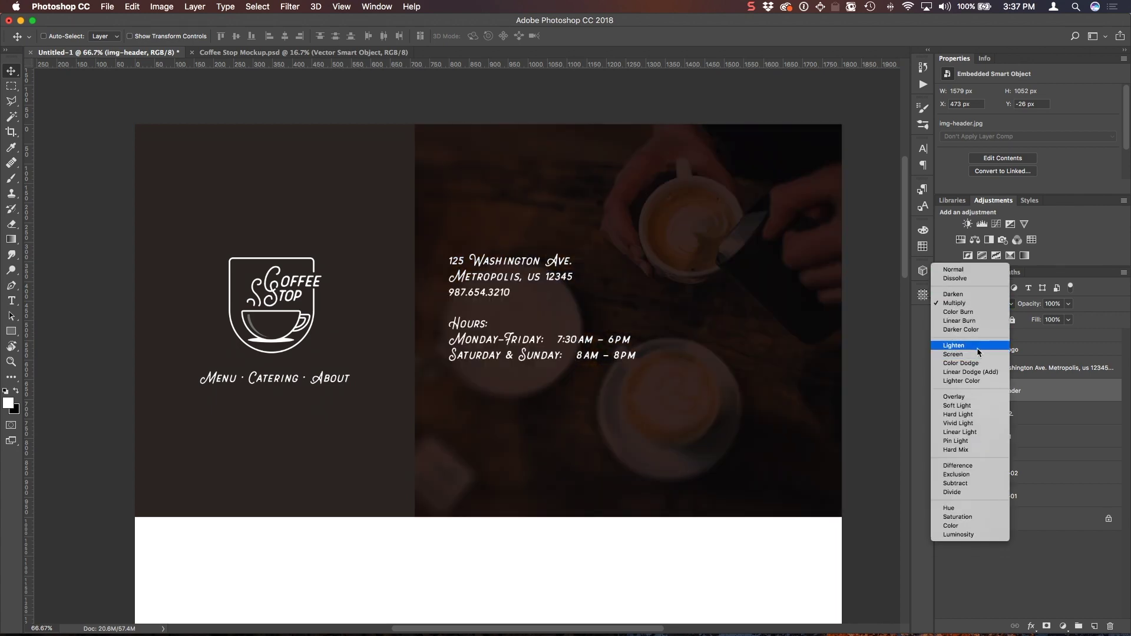
left_click(979, 345)
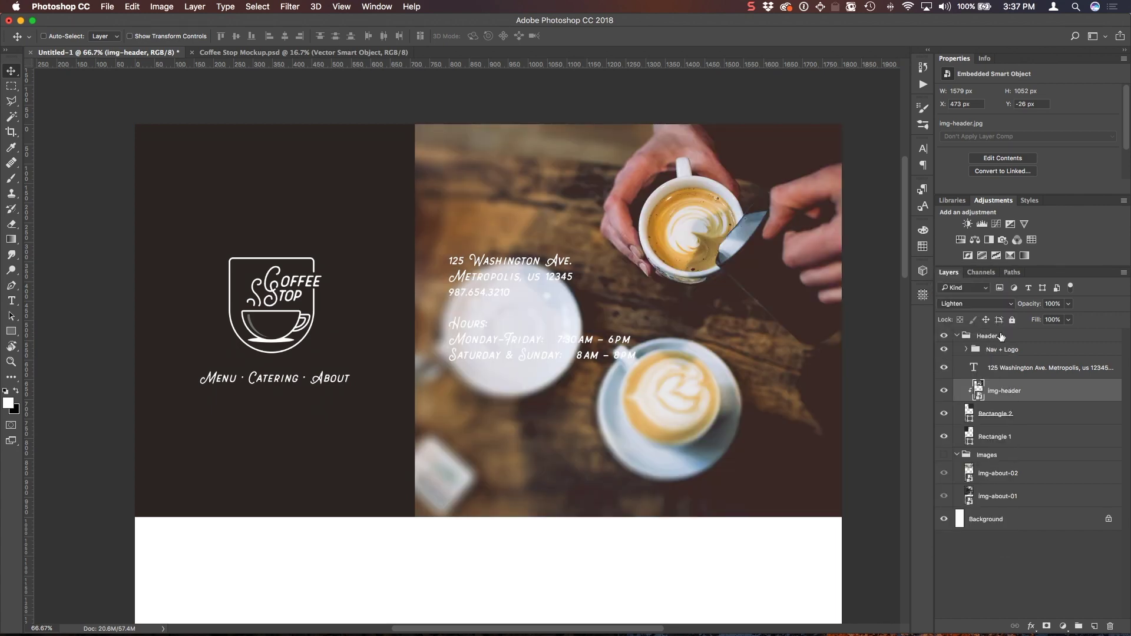
left_click(1049, 304)
type("60")
key("Return")
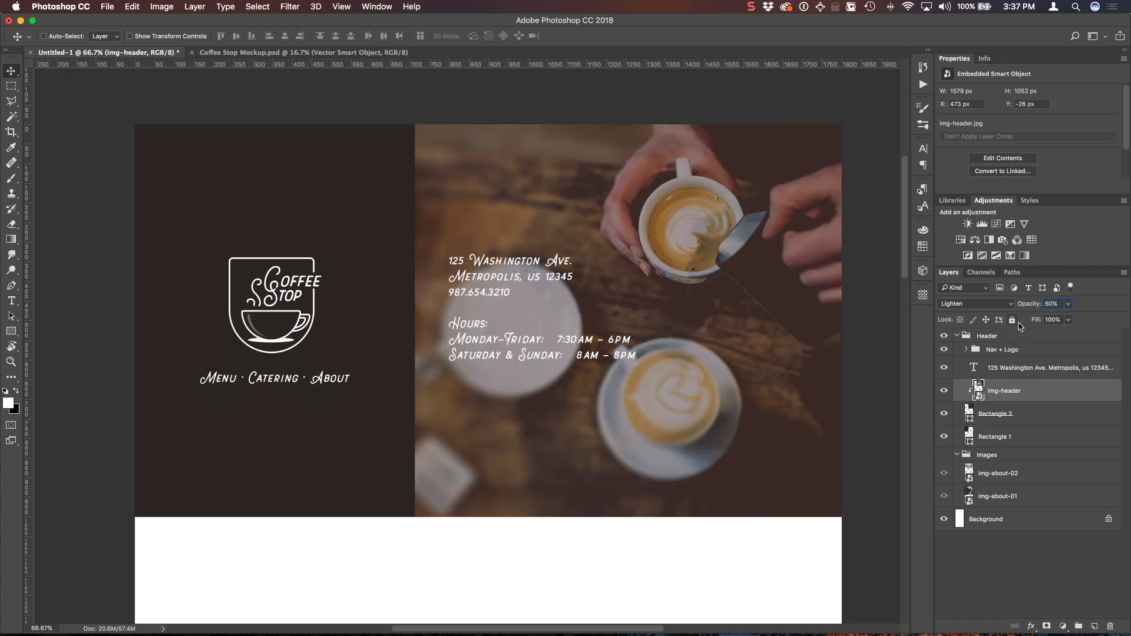
Step: Shrink the address and hours text box to about 520 × 271 px so it fits closely around its text
left_click(992, 371)
key("t")
left_click(522, 340)
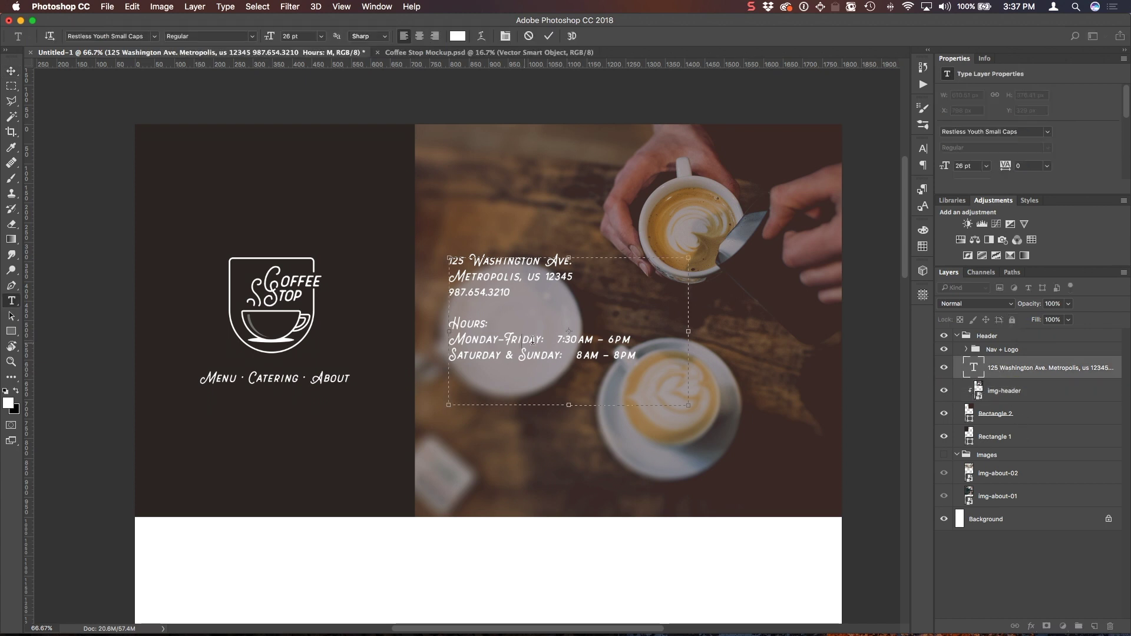
left_click_drag(567, 405, 566, 364)
left_click_drag(688, 311, 652, 311)
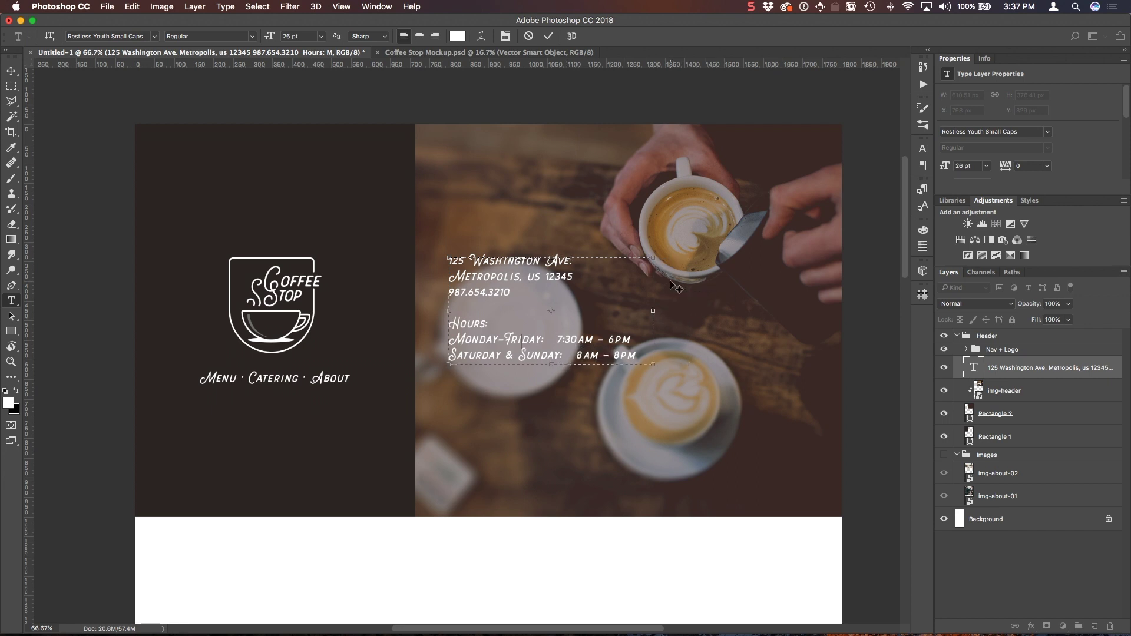
key("super+Return")
Step: Centre the address and hours text vertically on the photo rectangle, clear the selection and nudge the text rightwards
left_click(969, 417, "super")
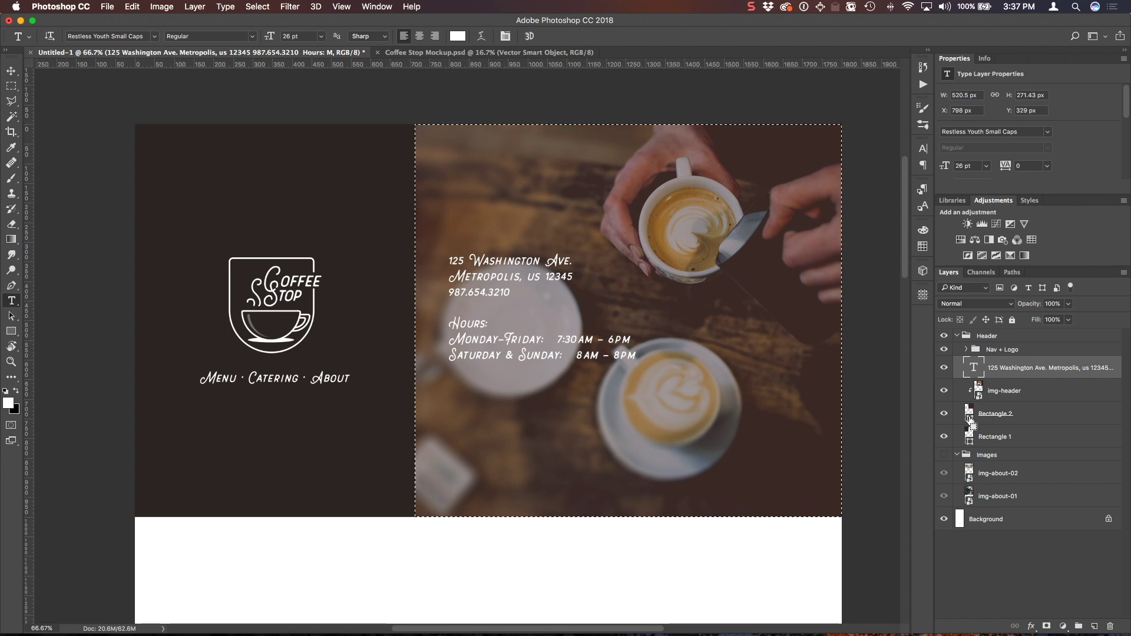
key("v")
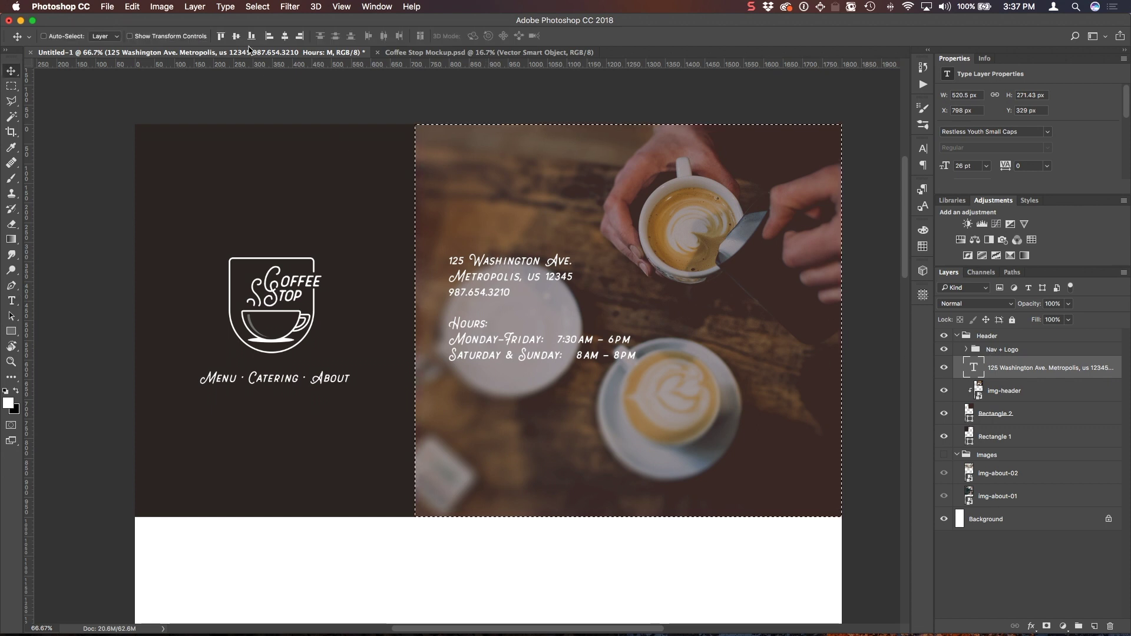
left_click(238, 38)
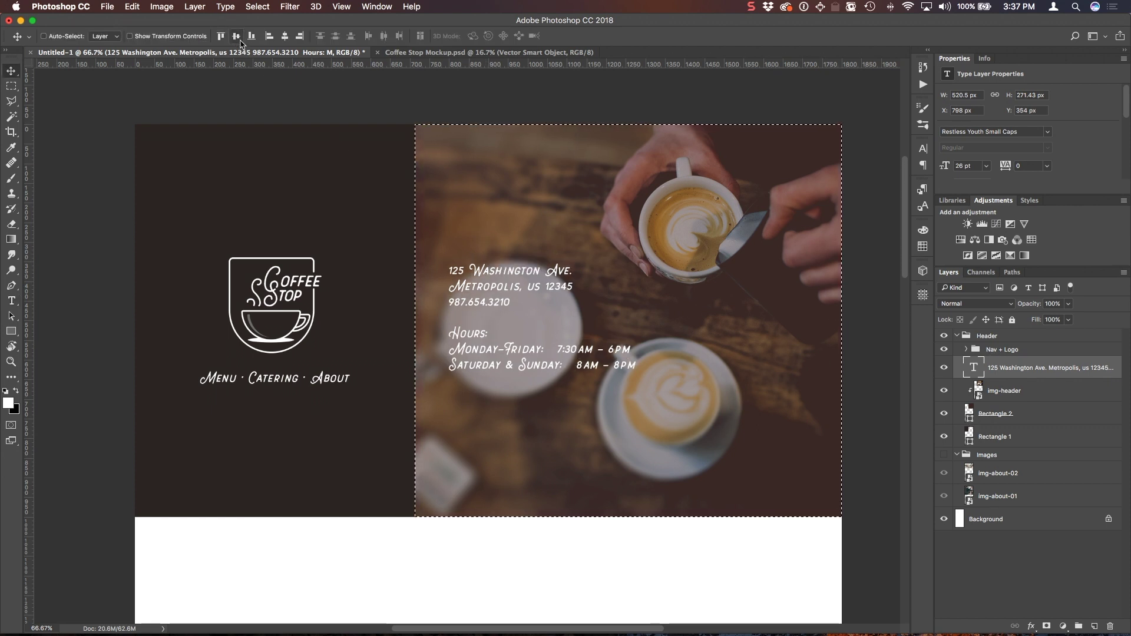
key("super+d")
key("shift+Right")
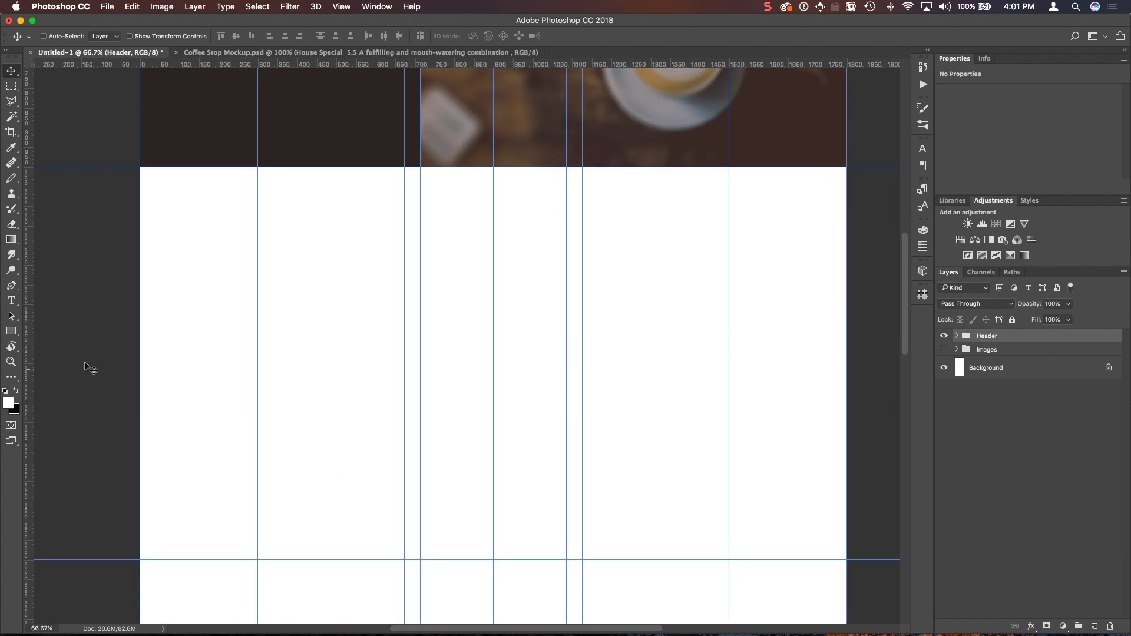
Step: Draw a full-width 1800 × 1000 px rectangle between the guides directly below the header
left_click(12, 332)
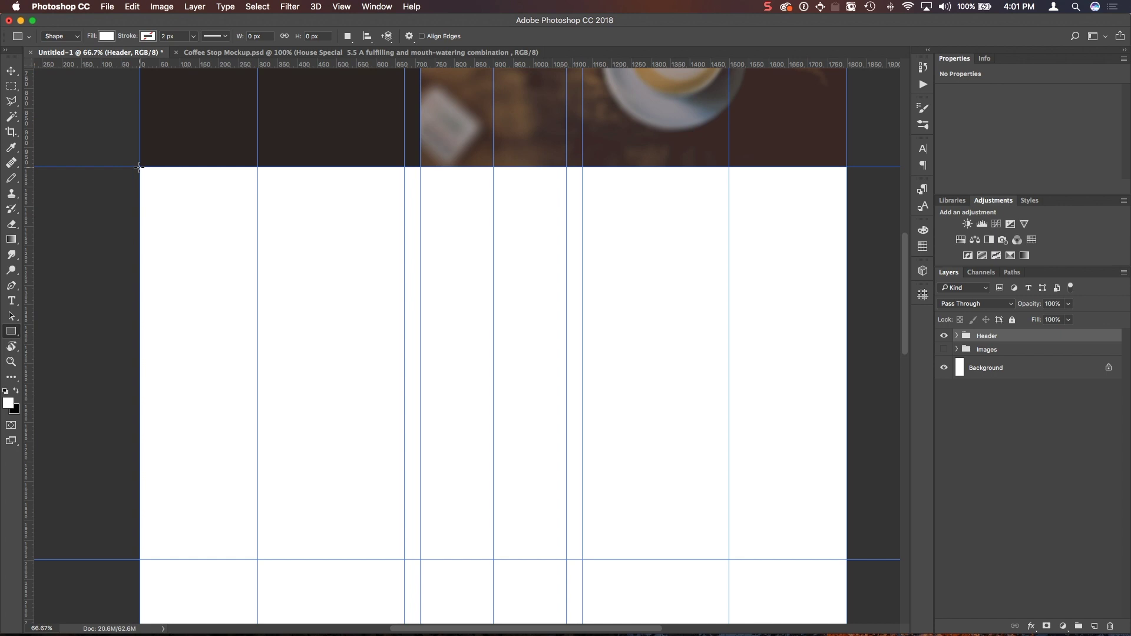
left_click_drag(151, 175, 845, 559)
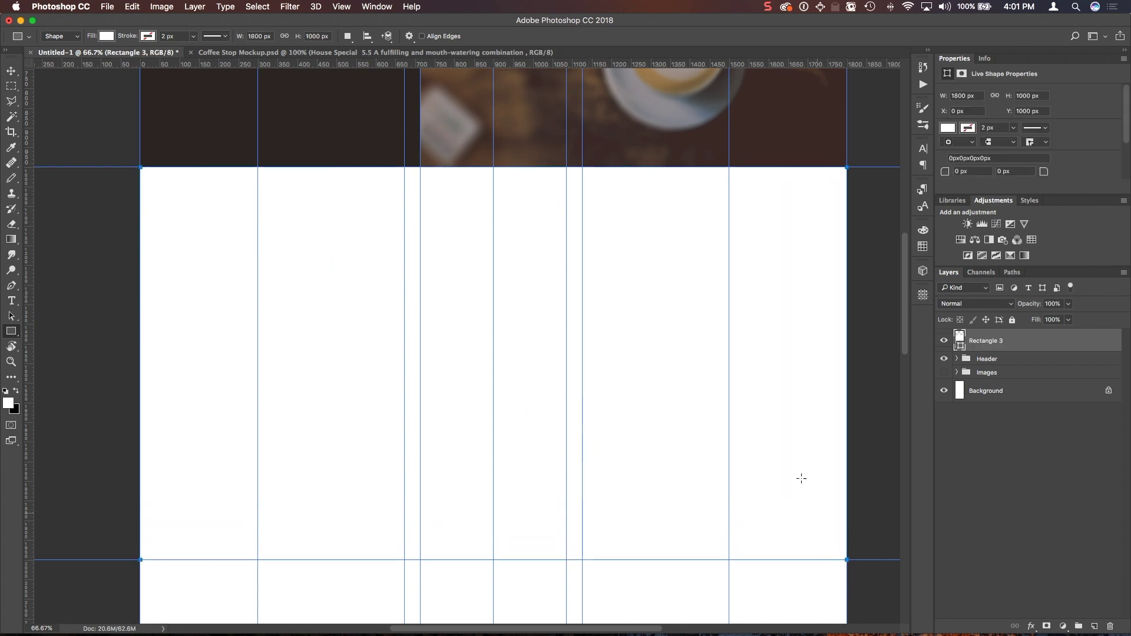
Step: Fill the full-width rectangle below the header with grey 6c6e66 and put it in a group named Menu
double_click(960, 341)
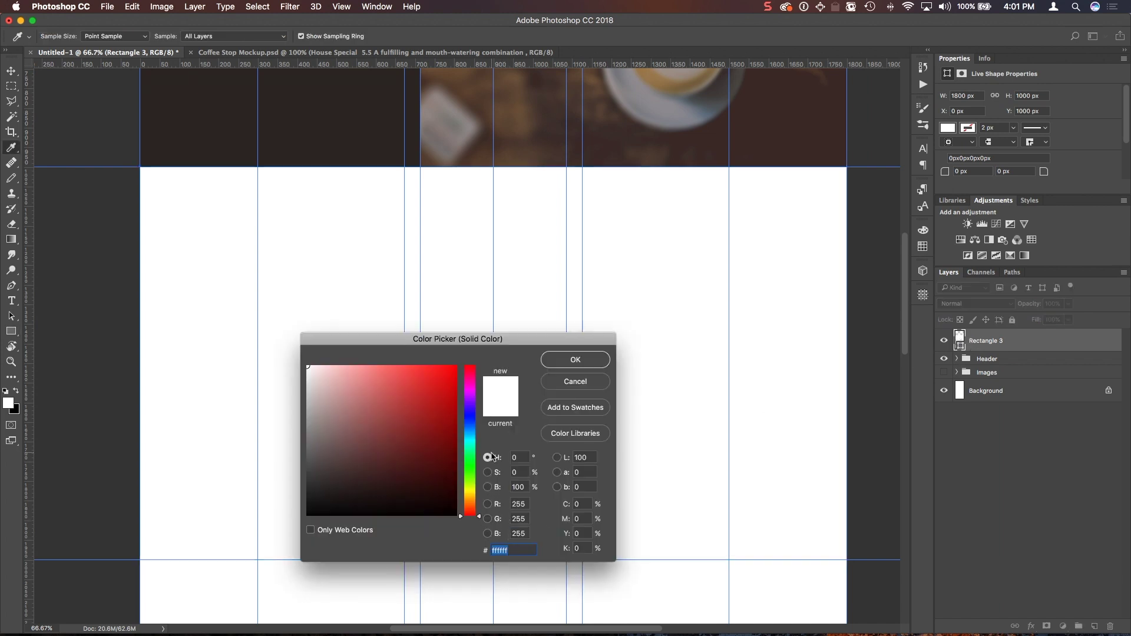
type("6c6e")
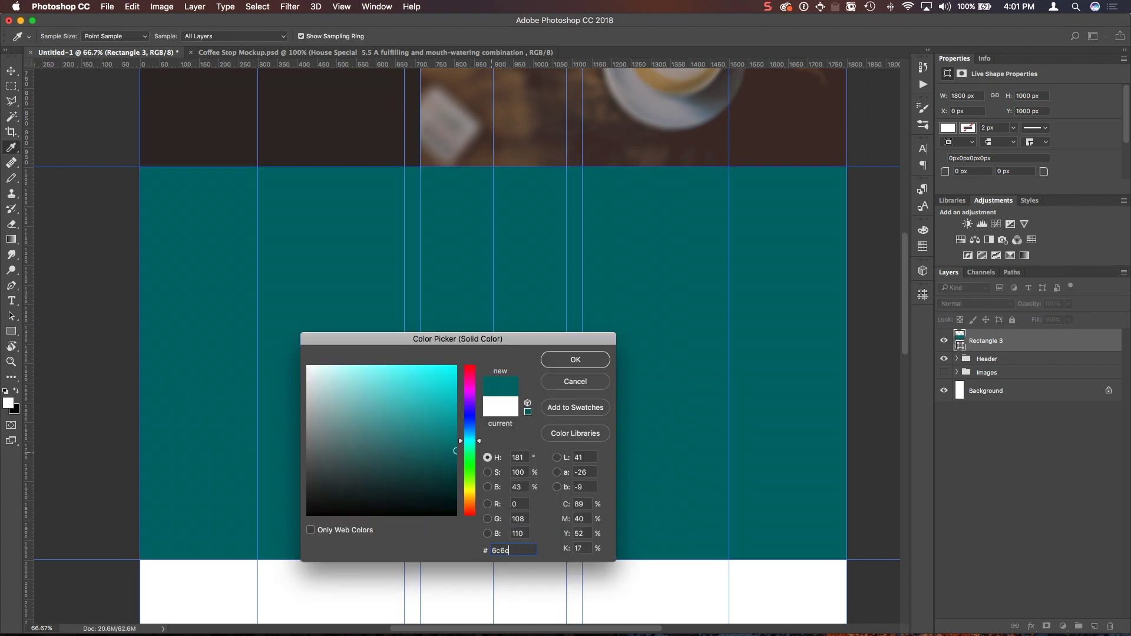
type("66")
left_click(599, 366)
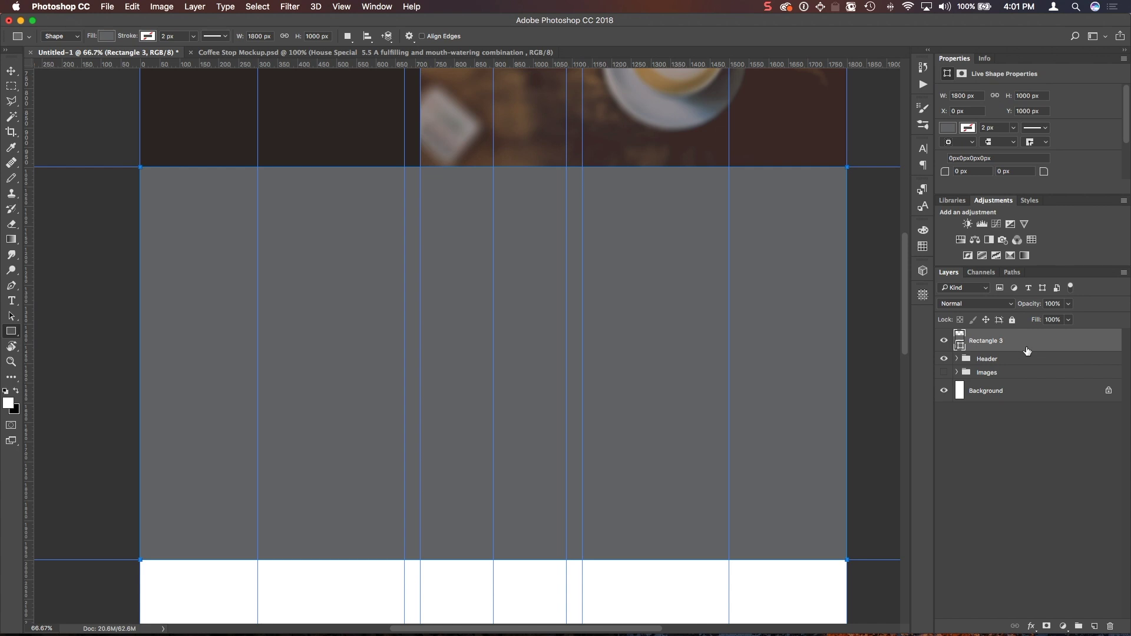
key("ctrl+g")
double_click(987, 336)
type("Menu")
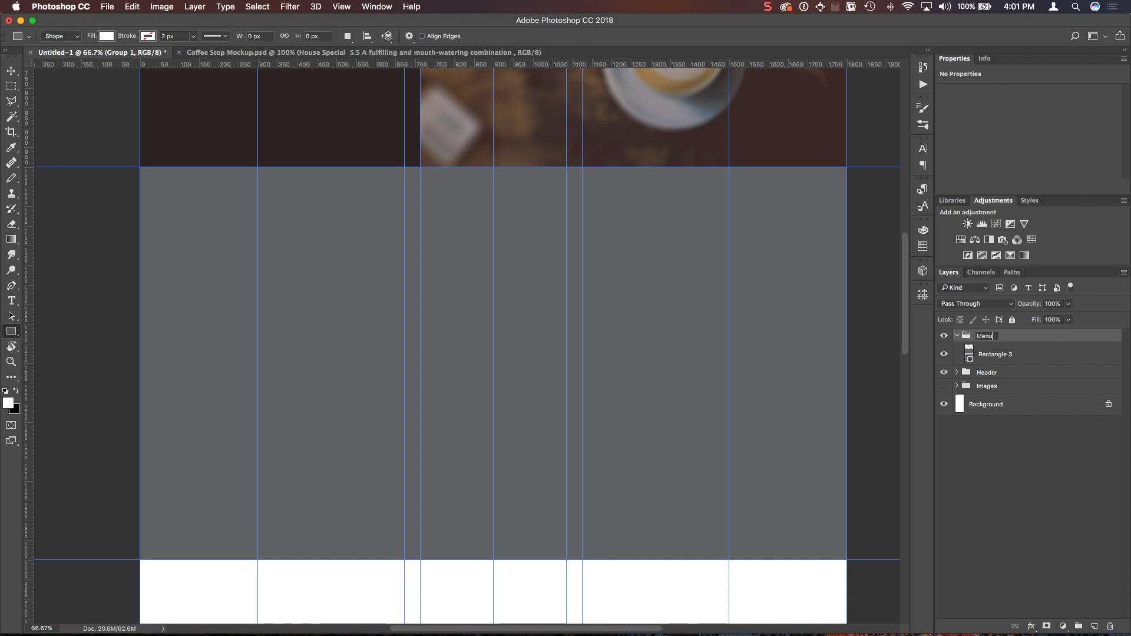
key("Return")
Step: Add a "Coffee" heading in Restless Youth Small Caps Regular, 30 pt, at the first column guide of the Menu section
key("t")
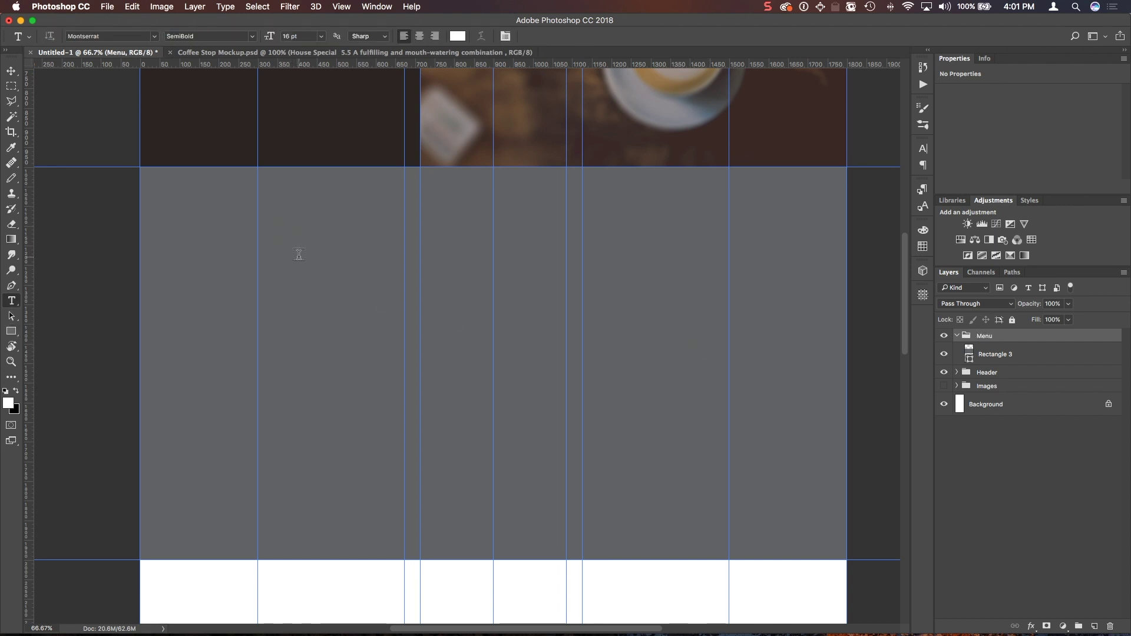
left_click(267, 40)
type("30")
key("shift+Tab")
key("shift+Tab")
type("re")
key("Return")
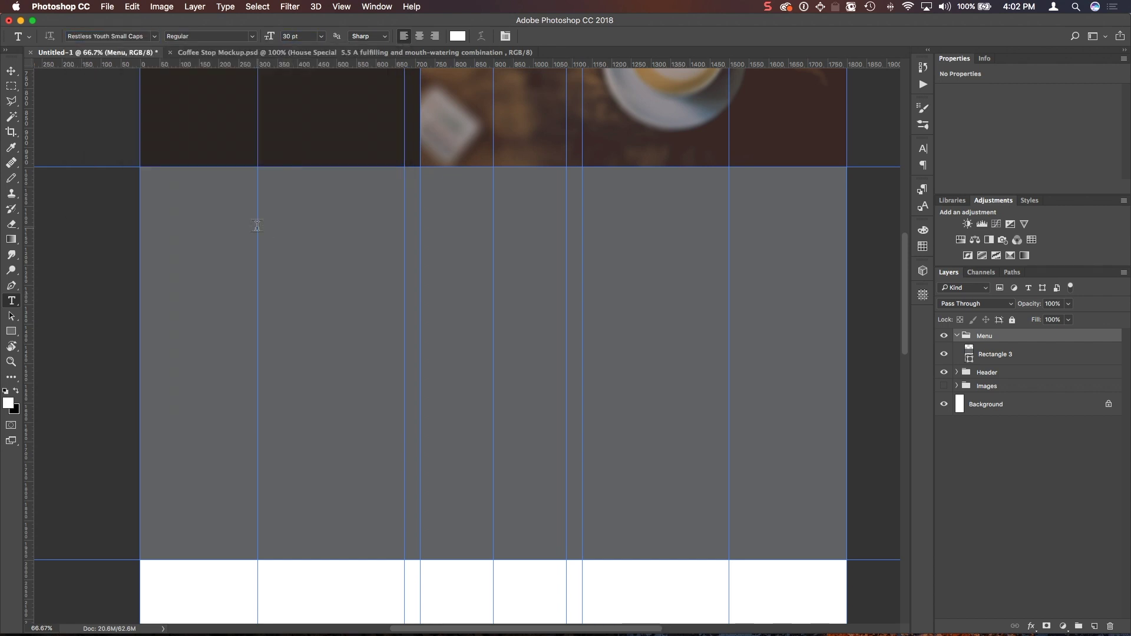
left_click(257, 225)
type("Coffee")
key("super+Return")
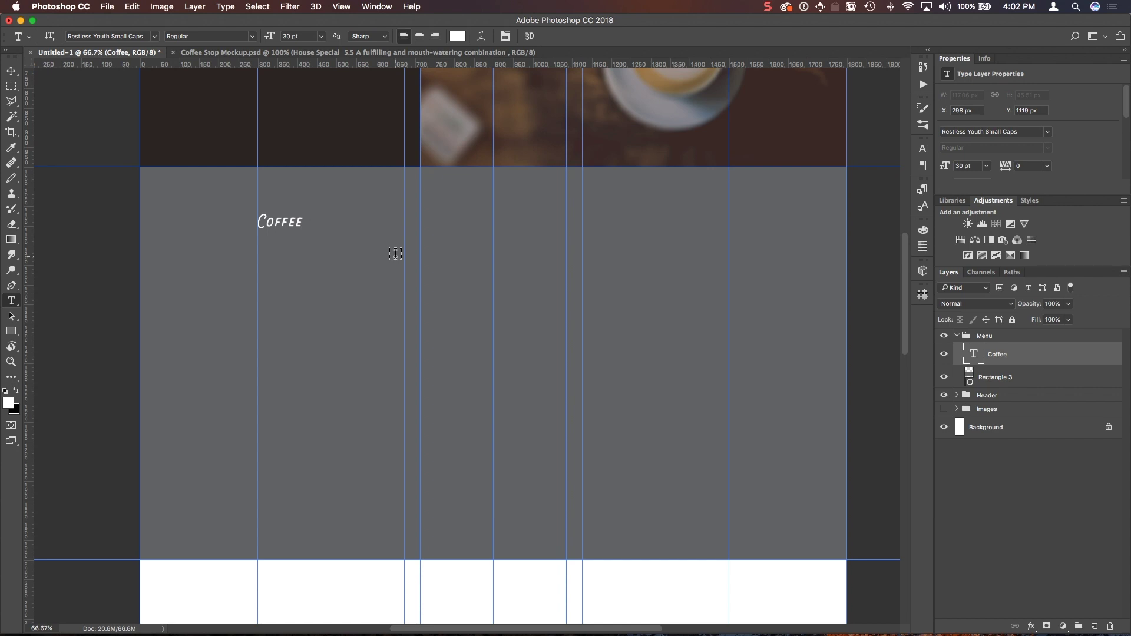
Step: Duplicate the Coffee heading into the second and third columns and change the copies to "Breakfast" and "Lunch"
left_click_drag(281, 224, 615, 224)
double_click(446, 223)
type("Breakfast")
key("super+Return")
double_click(616, 223)
type("Lunch")
Step: Duplicate the Coffee heading further down the first column and change the copy to "Pastries"
left_click(1001, 400)
left_click_drag(292, 226, 285, 335)
key("t")
double_click(286, 299)
type("Pastries")
key("super+Return")
Step: Add the coffee price list, from Drip Coffee 2 / 3 to Tea 2 / 3, in a column-wide text box under the Coffee heading
key("v")
left_click_drag(369, 98, 377, 76)
key("t")
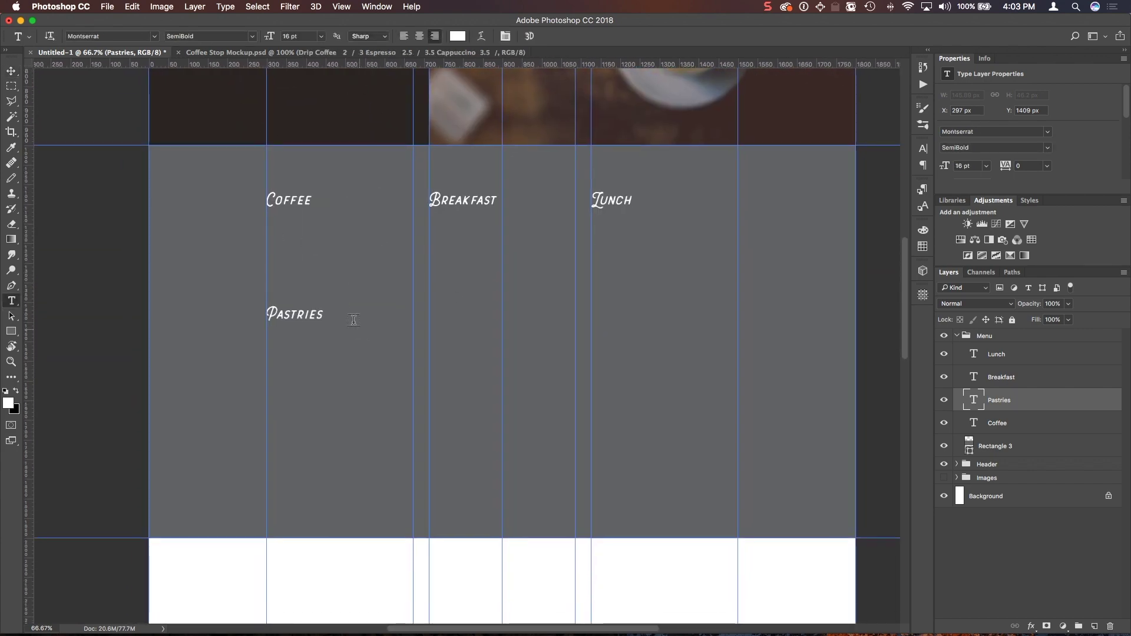
left_click_drag(266, 226, 413, 313)
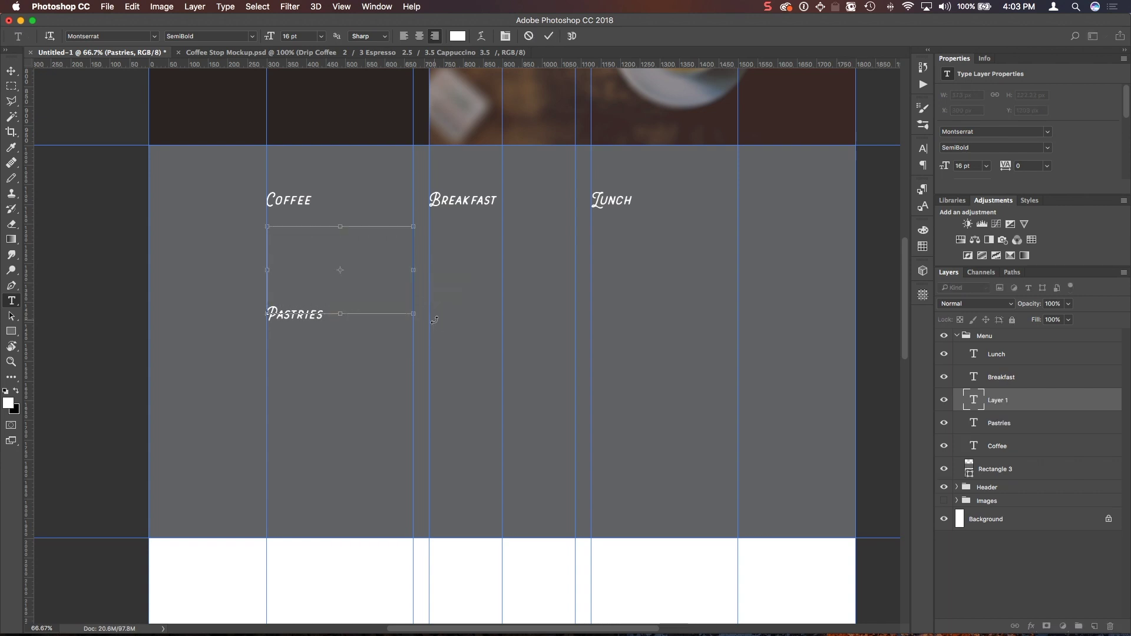
type("Drip Coffee\t2 / 3 Espresso\t2.5 / 3.5 Cappuccino\t3.5 / 4.5 Red Eye\t3.5 / 4.5 Pourover\tMP Americano\t3 / 4 Latte\t3.5 / 4.5 Tea\t2 / 3")
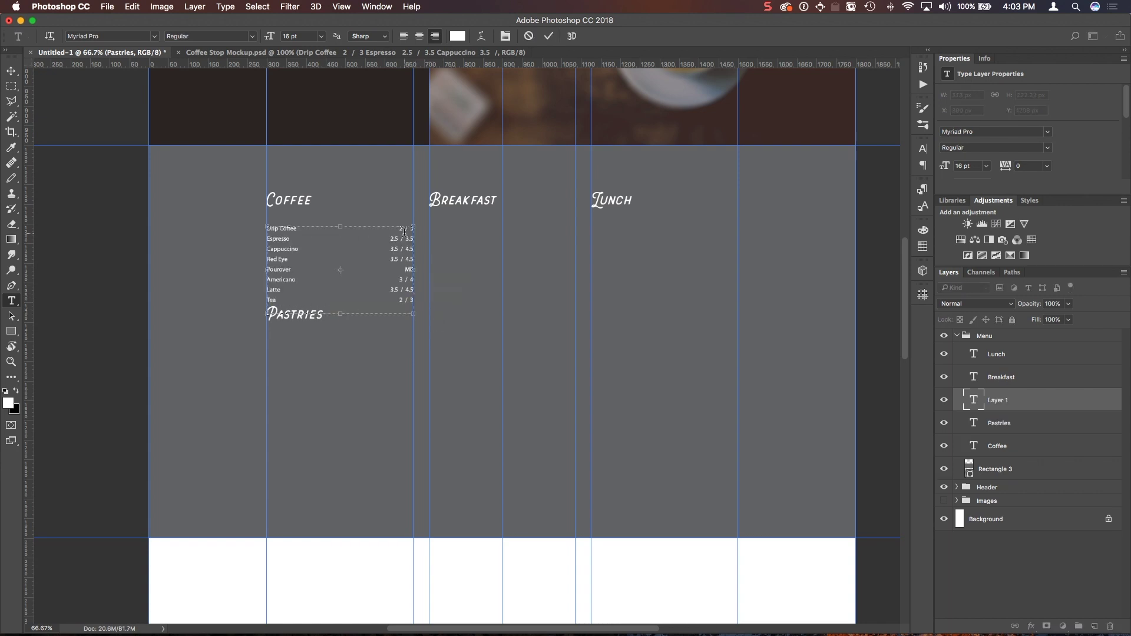
key("Escape")
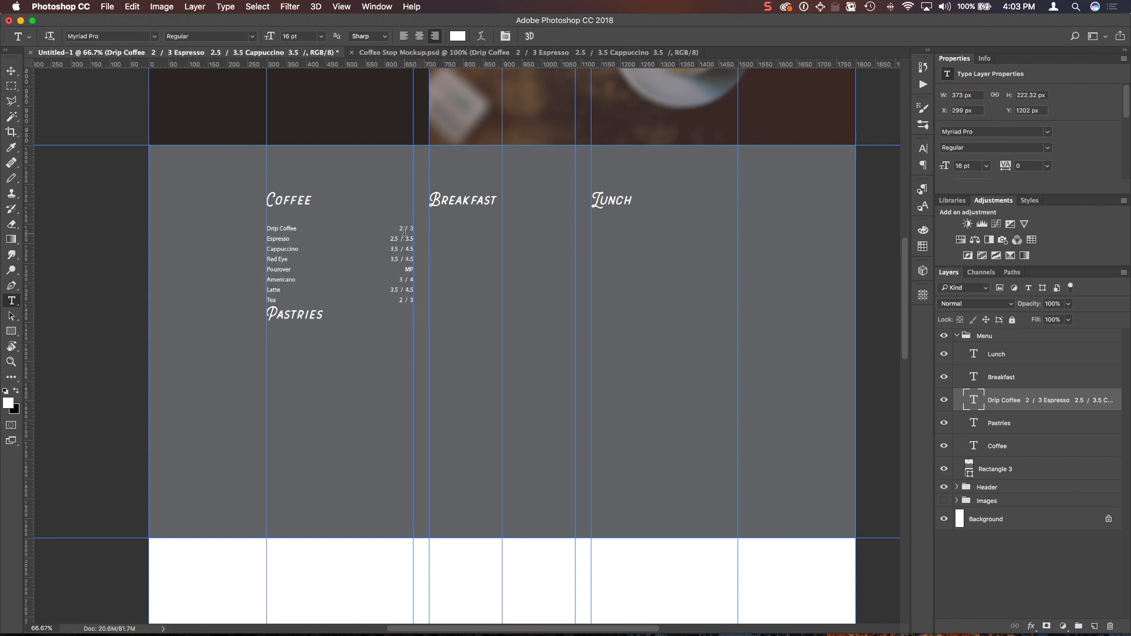
Step: Move the Pastries heading down so it clears the end of the coffee price list
left_click(988, 424)
key("v")
left_click_drag(312, 317, 314, 342)
key("super+1")
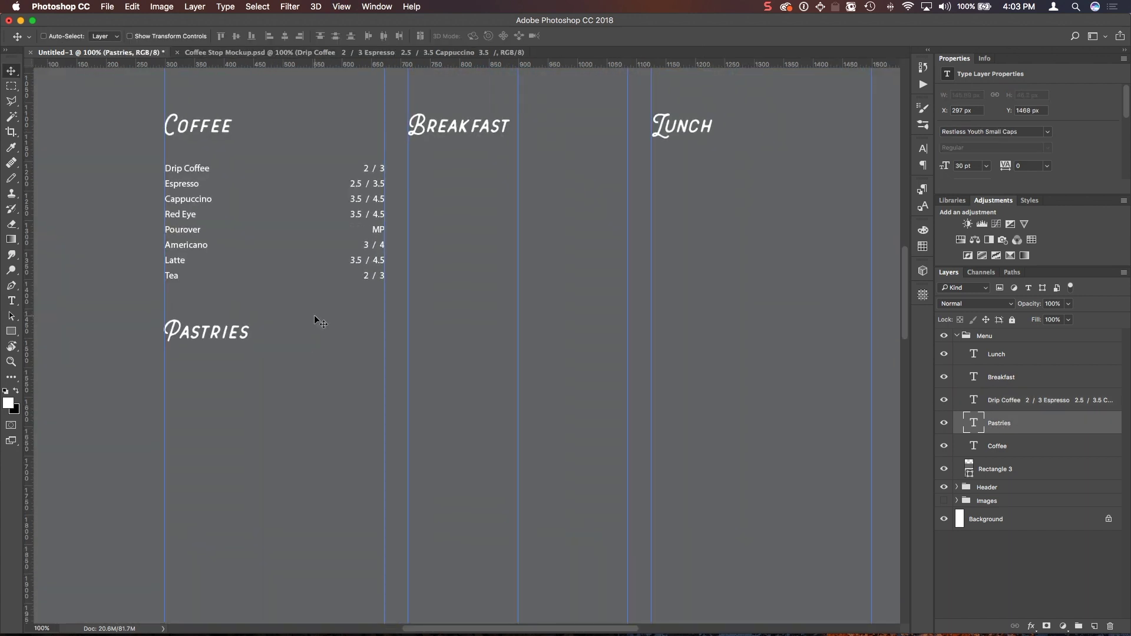
left_click_drag(382, 199, 500, 286)
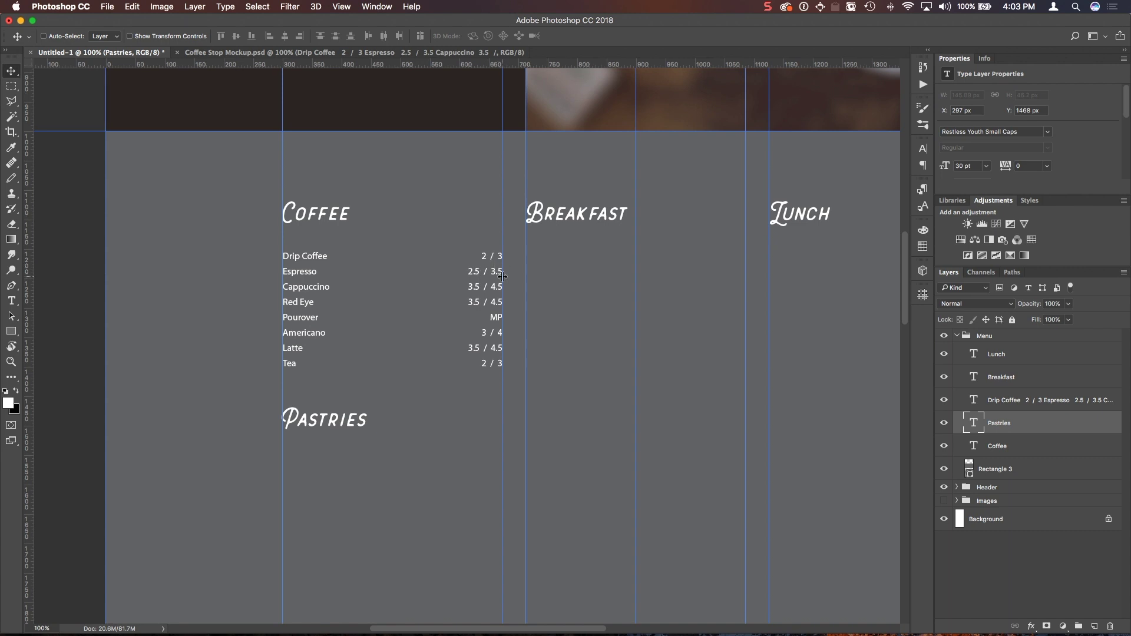
Step: Open the paragraph styles and select the Drip Coffee line in the coffee price list
key("t")
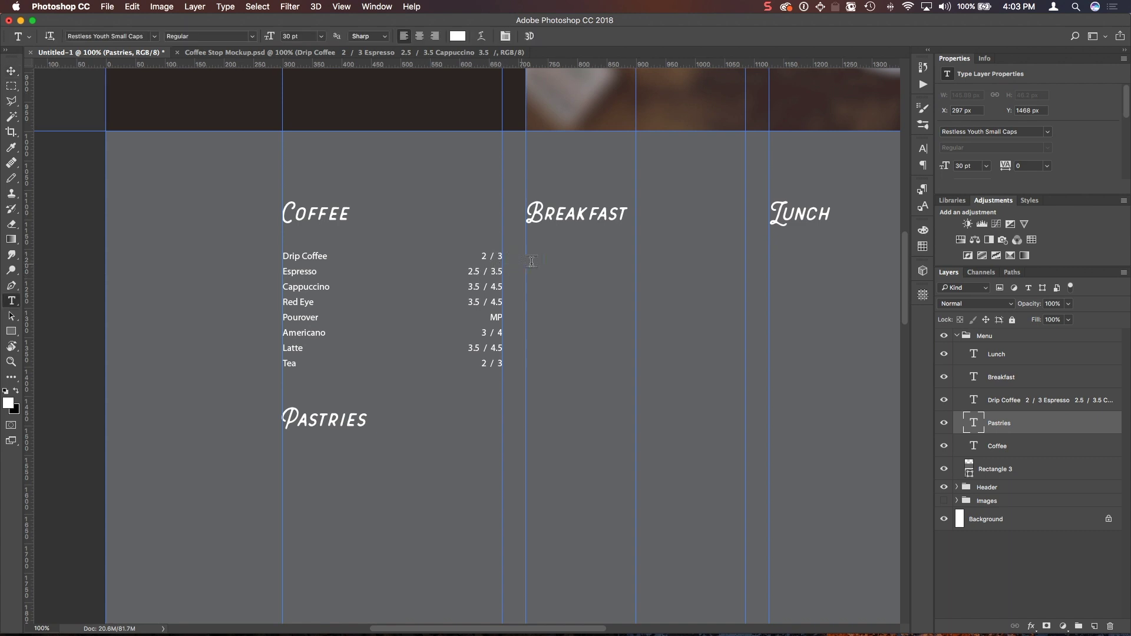
left_click(924, 188)
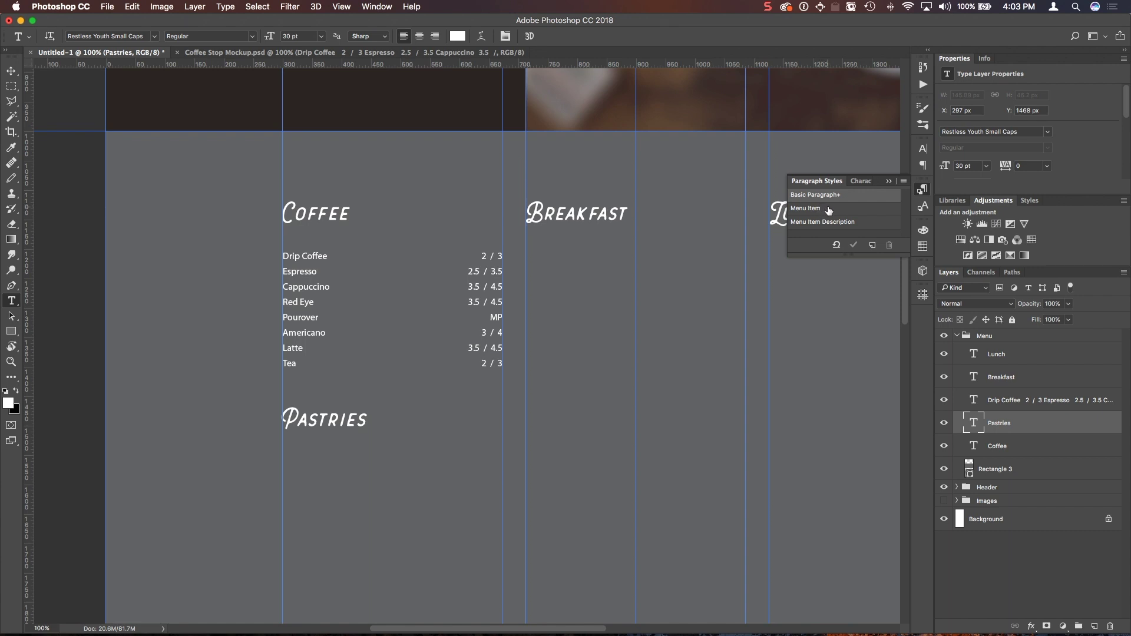
left_click(483, 254)
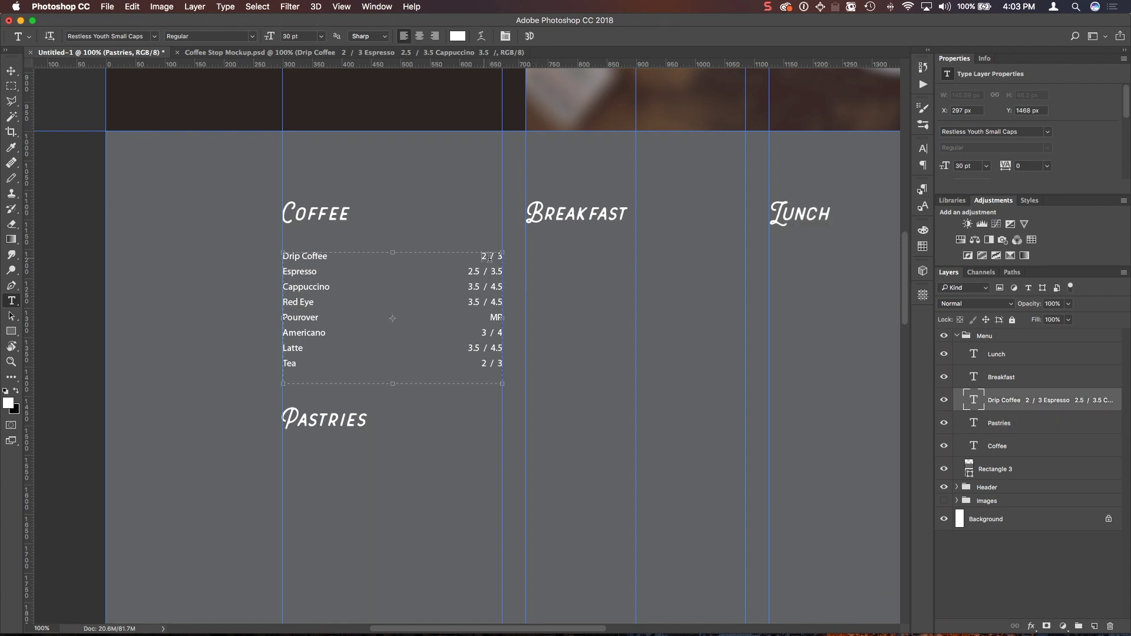
triple_click(483, 255)
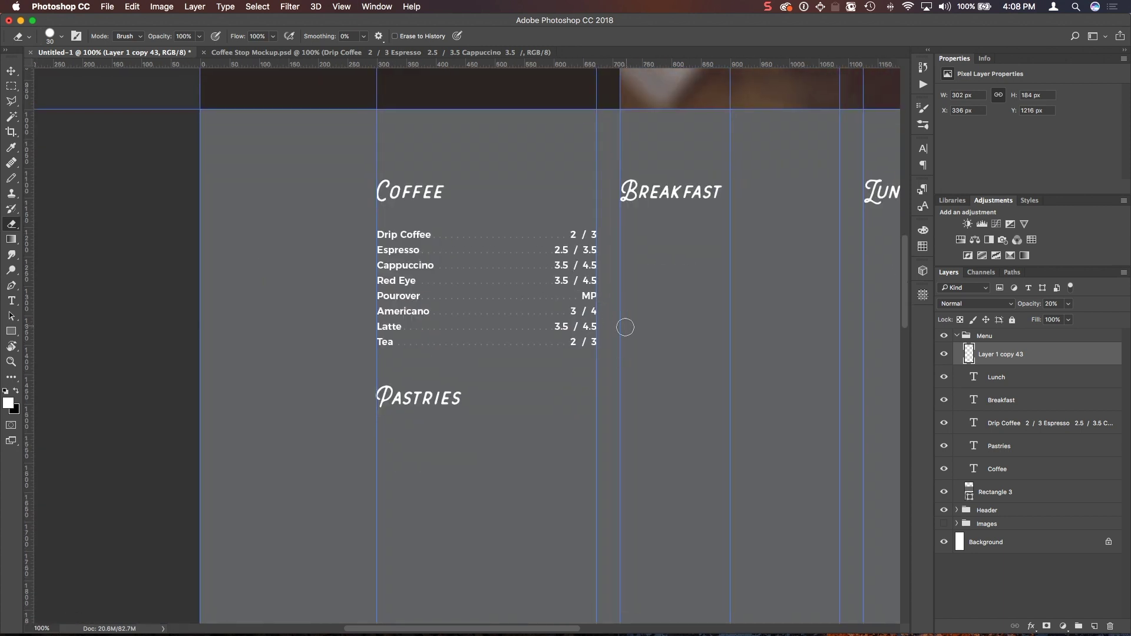
Step: Add "Daily selection of donuts, house-baked pastries, cake, and cookies." in a text box about 374 × 154 px under the Pastries heading
key("t")
left_click_drag(210, 424, 431, 518)
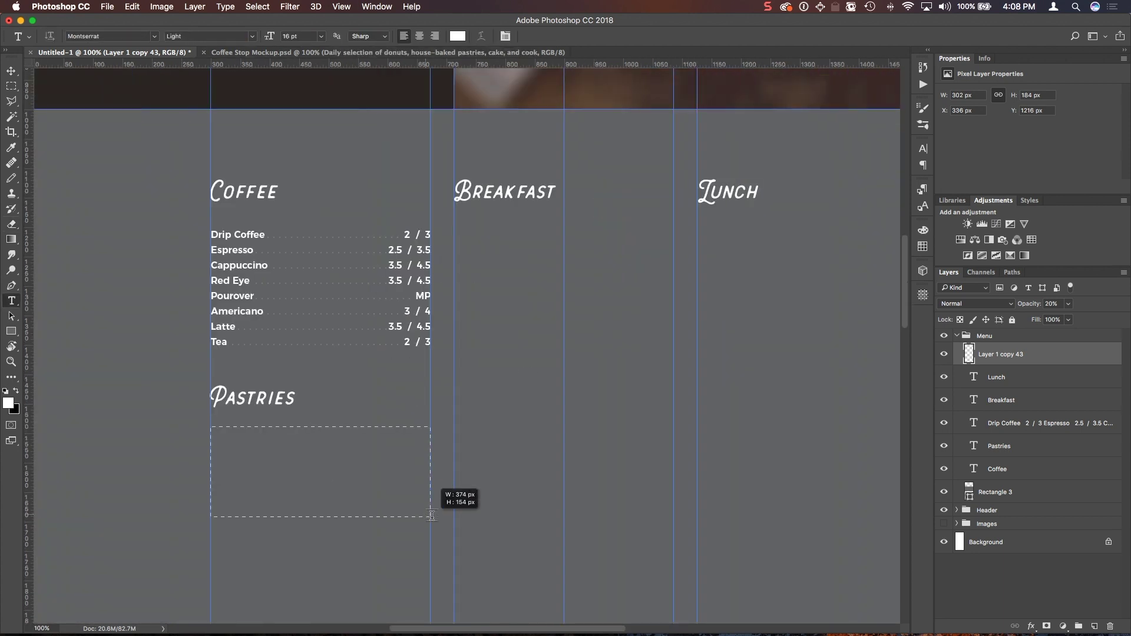
type("Daily selection of donuts, house-baked pastries, cake, and cookies.")
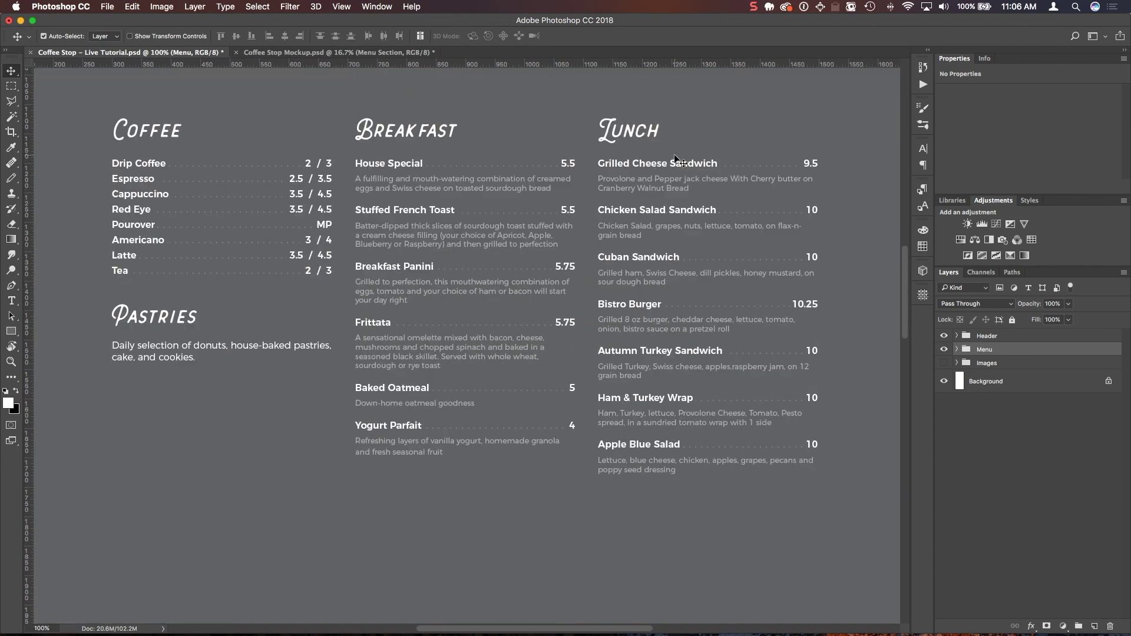
Step: Show the guides and draw a full-width 1800 × 1000 px rectangle directly below the Menu section
key("super+minus")
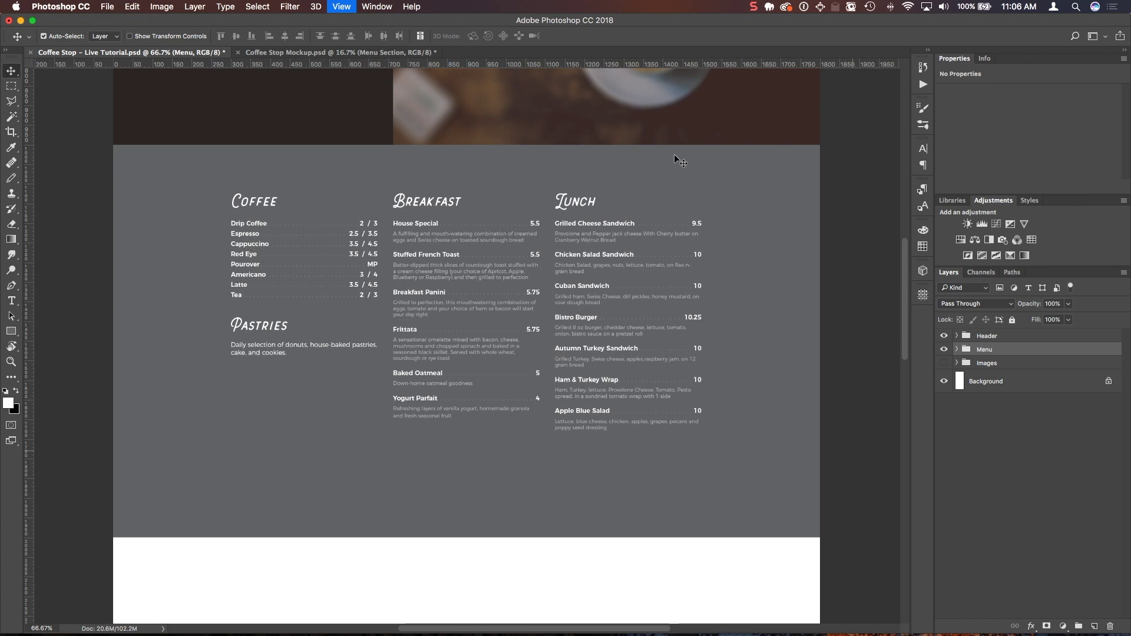
left_click_drag(641, 321, 648, 163)
left_click_drag(644, 227, 649, 121)
left_click_drag(643, 179, 648, 59)
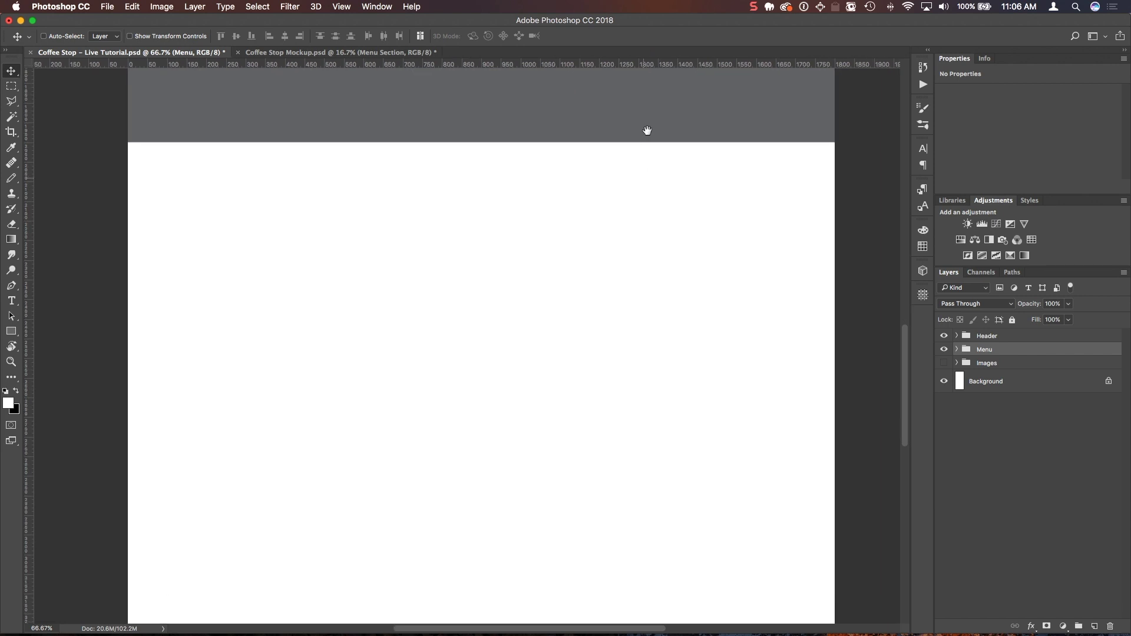
left_click_drag(647, 131, 644, 73)
key("super+minus")
key("super+semicolon")
key("u")
left_click_drag(212, 119, 742, 413)
Step: Fill the new rectangle with dark brown 3e2723 and put it in a Catering group
double_click(960, 359)
type("3e2723")
key("Return")
key("super+g")
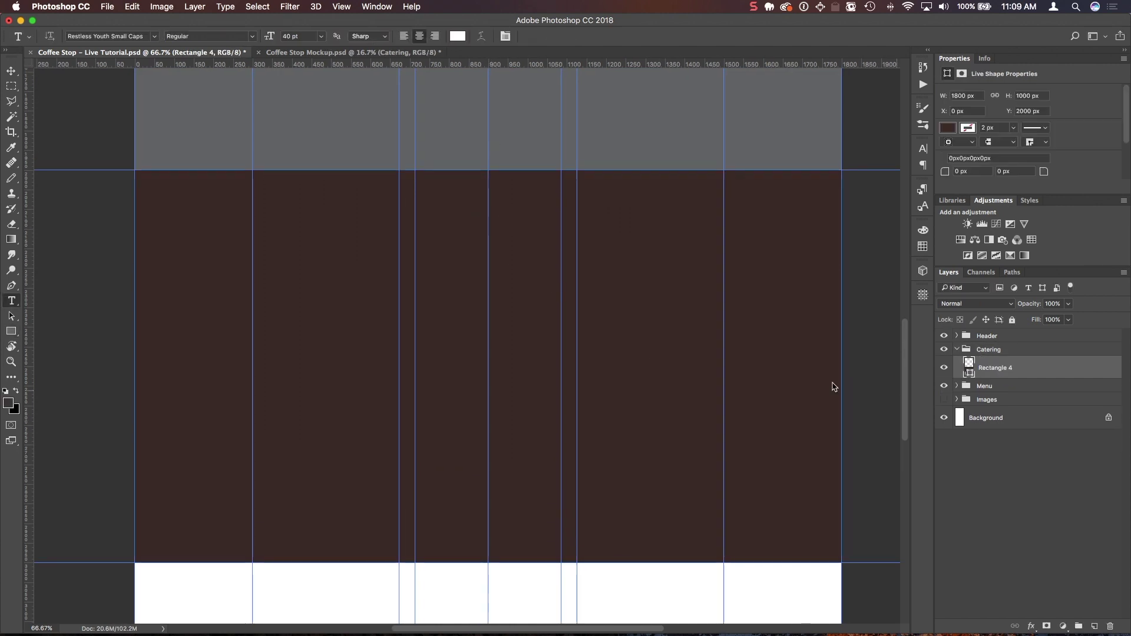
Step: Add a centred 40 pt "Catering" heading near the brown section's upper edge and set its opacity to 10%
left_click(487, 232)
type("Catering")
key("super+Return")
key("1")
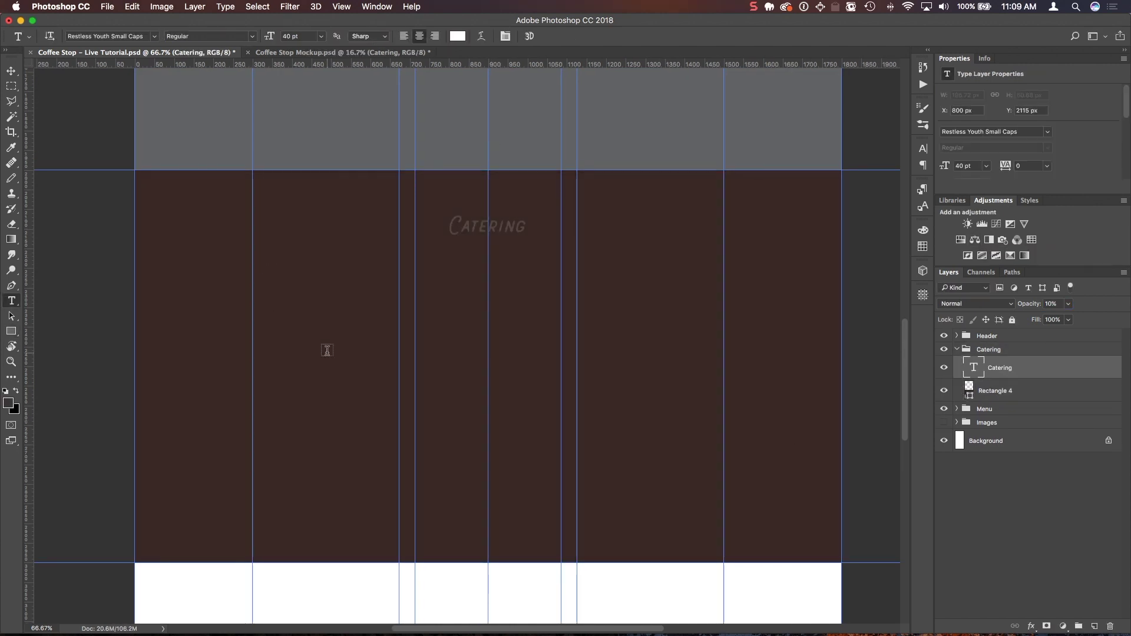
Step: Draw a white card about 373 × 435 px in the Catering section's first column and title it "Small party"
key("u")
left_click_drag(253, 276, 419, 444)
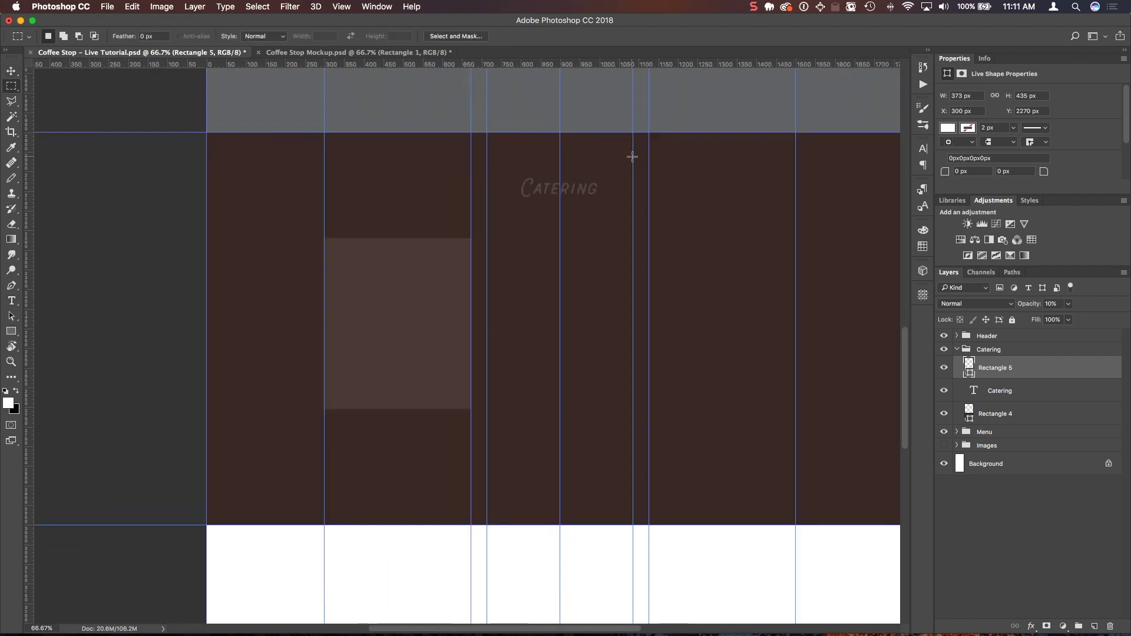
left_click_drag(323, 160, 469, 292)
type("Small party")
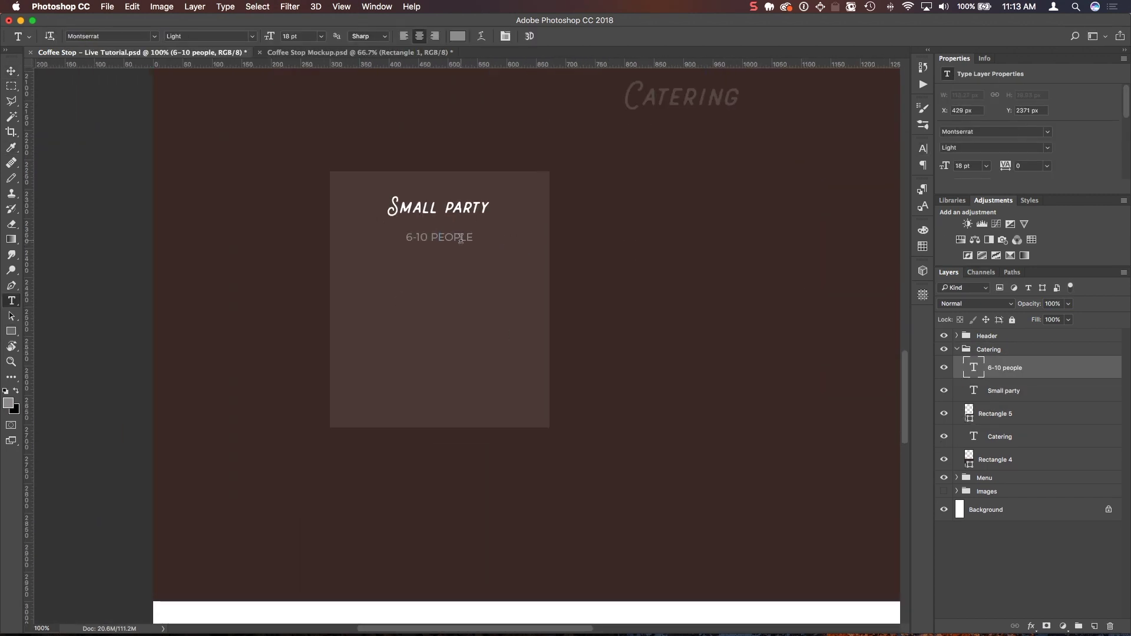
Step: Duplicate the "6-10 people" line, move the copy below it and change its text to "$60 Dollars + Tax + Delivery"
key("v")
key("super+j")
key("shift+Down")
key("shift+Down")
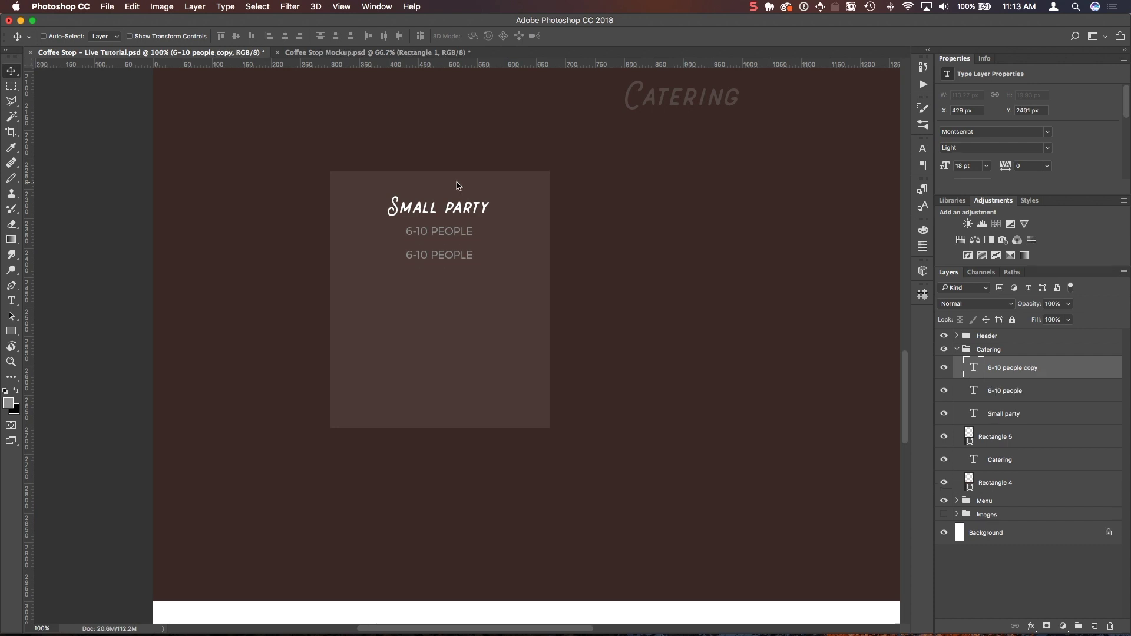
key("shift+Down")
key("shift+Down")
double_click(445, 265)
type("$60 DOLLARS + TAX")
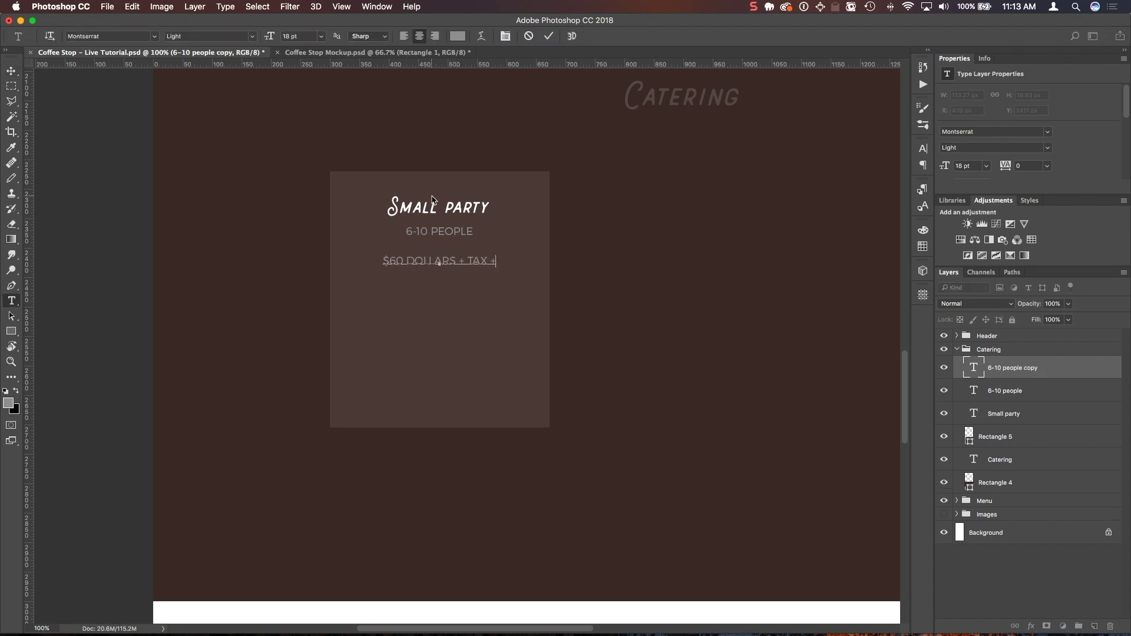
type(" + Delivery")
key("super+Return")
Step: Turn off all caps for the $60 price line and colour it white, ffffff
left_click(922, 148)
left_click(821, 231)
left_click(8, 403)
type("ffffff")
key("Return")
key("t")
key("alt+BackSpace")
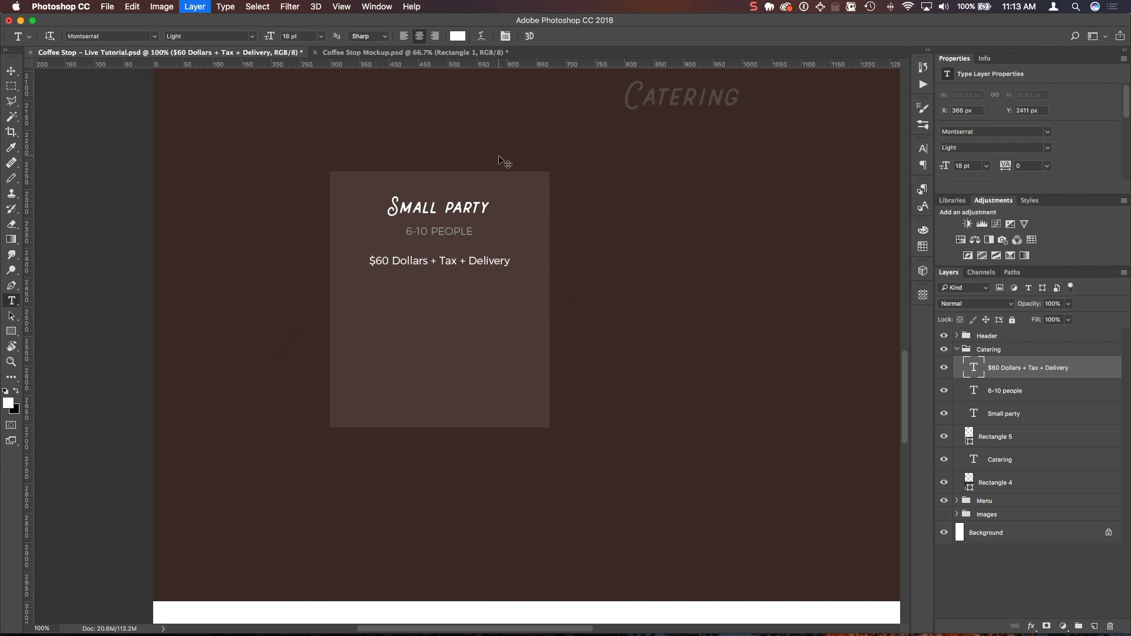
Step: Duplicate the price line lower on the card and replace its text with the package contents, from 144 oz (12 cups) of Great Lakes Coffee to 3 Pinwheel Bakery
key("v")
left_click_drag(443, 261, 443, 306)
key("t")
triple_click(454, 302)
type("144 oz (12 cups) of Great Lakes Coffee 6 Fresh Donuts 2 Oarnge Juices 2 Grapefruit Juices 3 Croissants 3 Pinwheel Bakery Muffins")
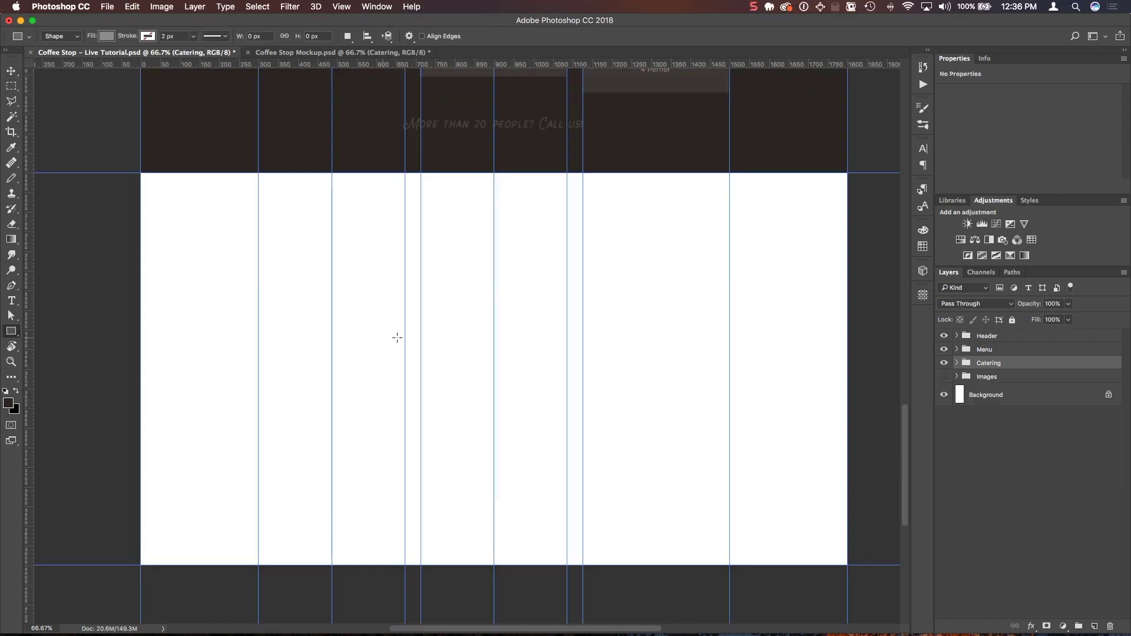
Step: Draw a full-width 1800 × 1000 px rectangle directly below the Catering section and fill it with brown 564237
left_click_drag(141, 173, 847, 565)
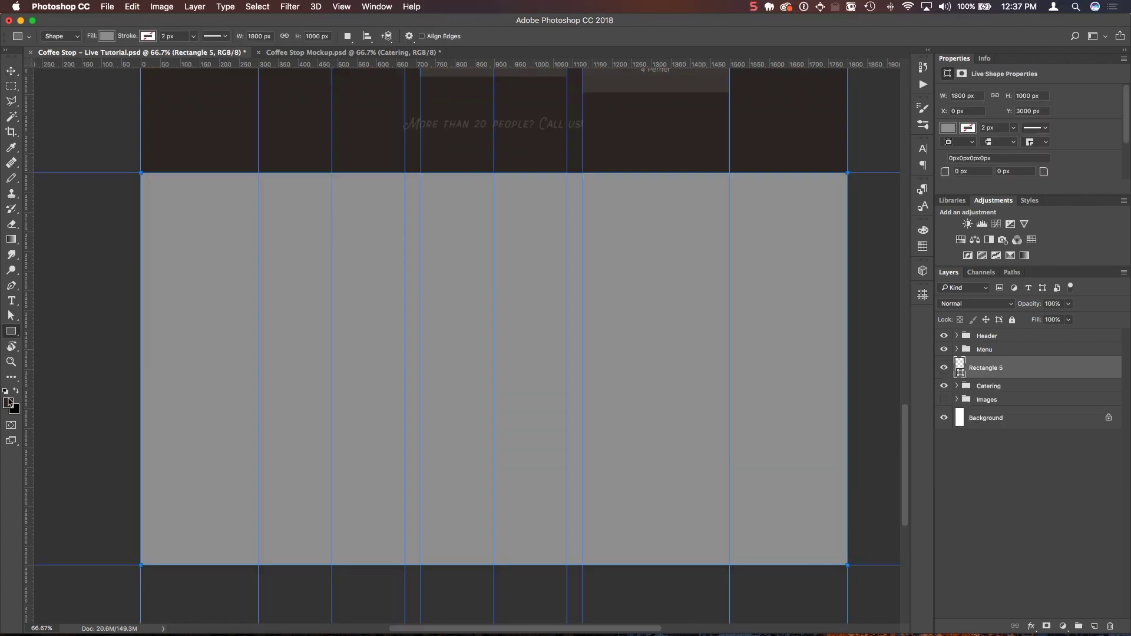
double_click(960, 368)
type("564237")
left_click(581, 358)
Step: Put the lowest section's brown rectangle in a new group named About
key("t")
key("super+g")
double_click(987, 363)
type("About")
key("Return")
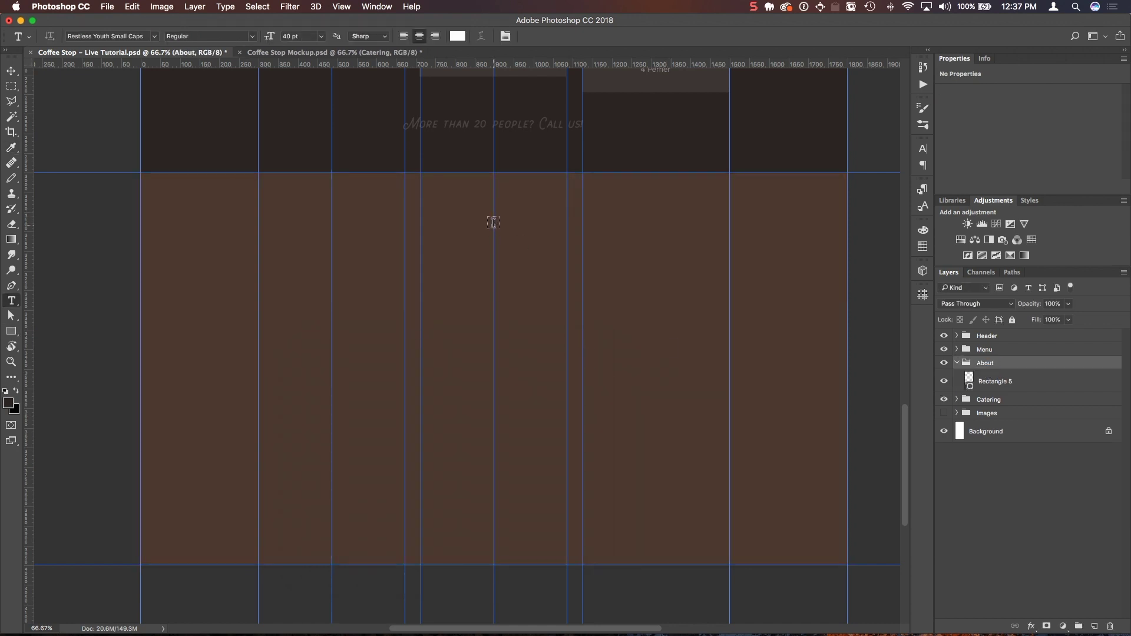
Step: Add the two centred 30 pt lines "Coffee Stop is a neighborhood cafe in West Side Met serving delicious coffee, pastries, and sandwiches." near the section's top
left_click(494, 230)
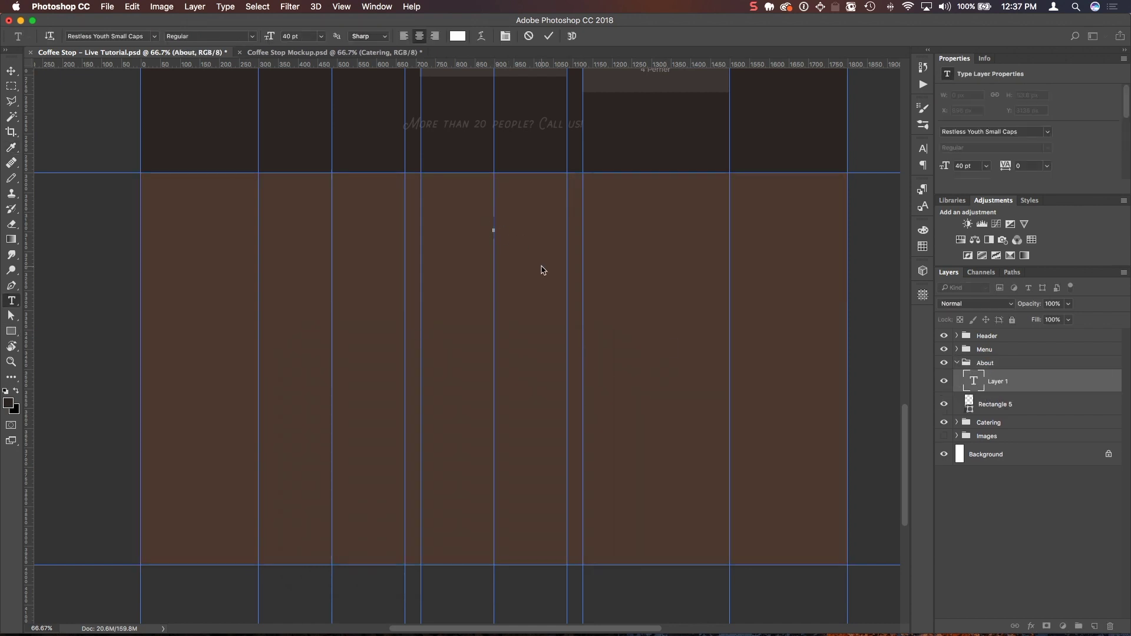
type("Coffee Stop is a neighborhood cafe in West Side Met")
key("Return")
type("serving delicious")
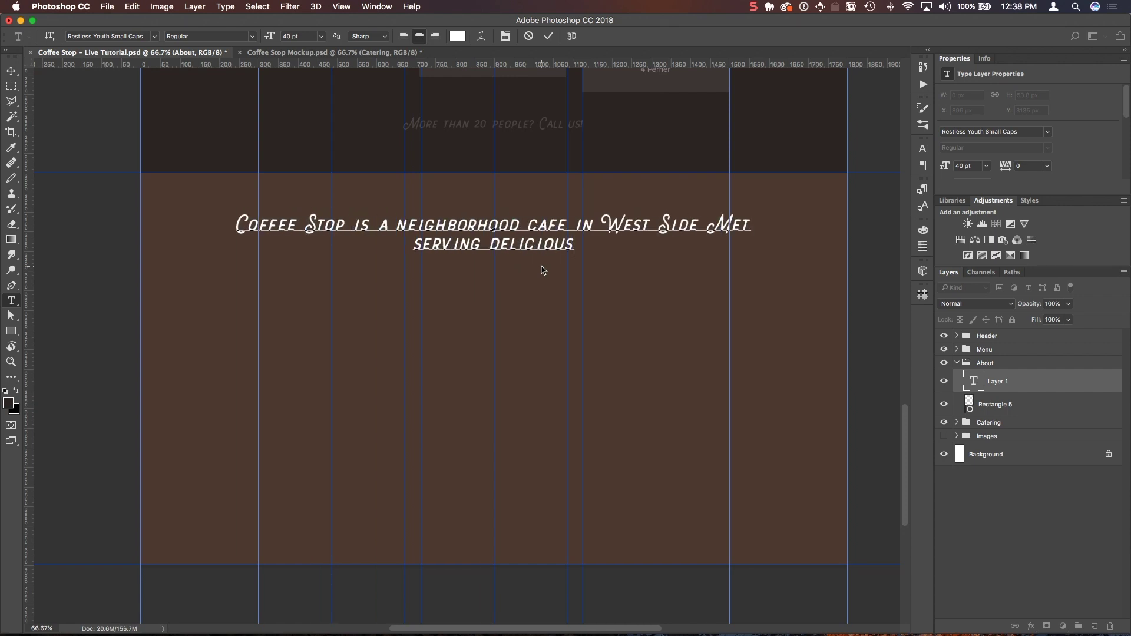
type(" coffee, pastries, and sandwiches.")
key("super+a")
key("super+alt+shift+comma")
key("super+Return")
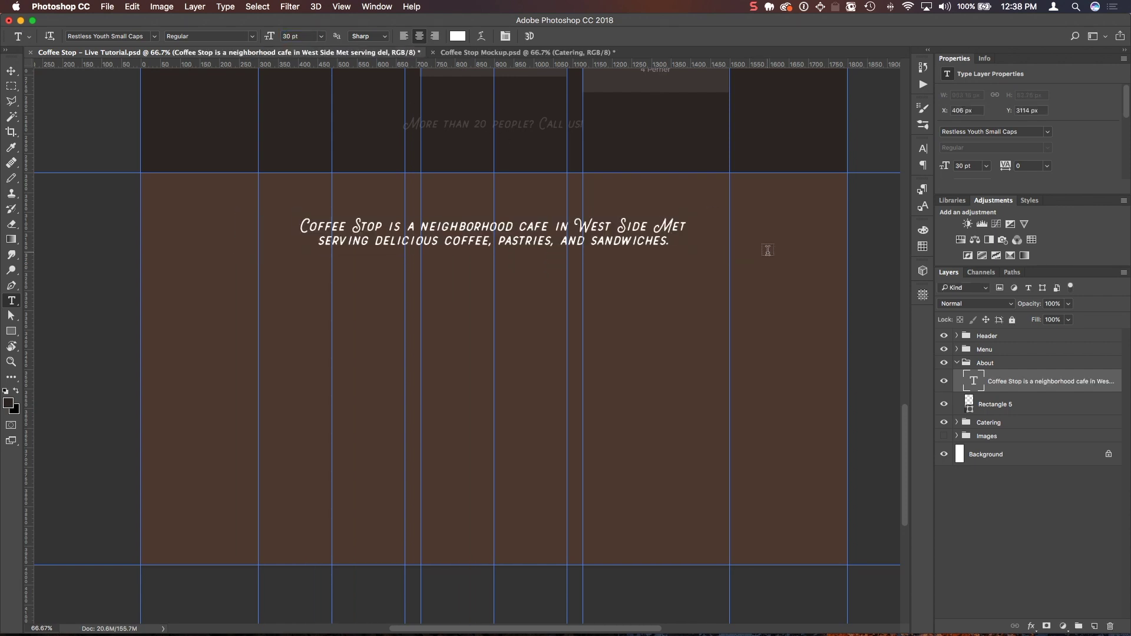
Step: Recolour the two-line About intro text warm grey and move it up slightly to Y 3110 px
left_click(8, 402)
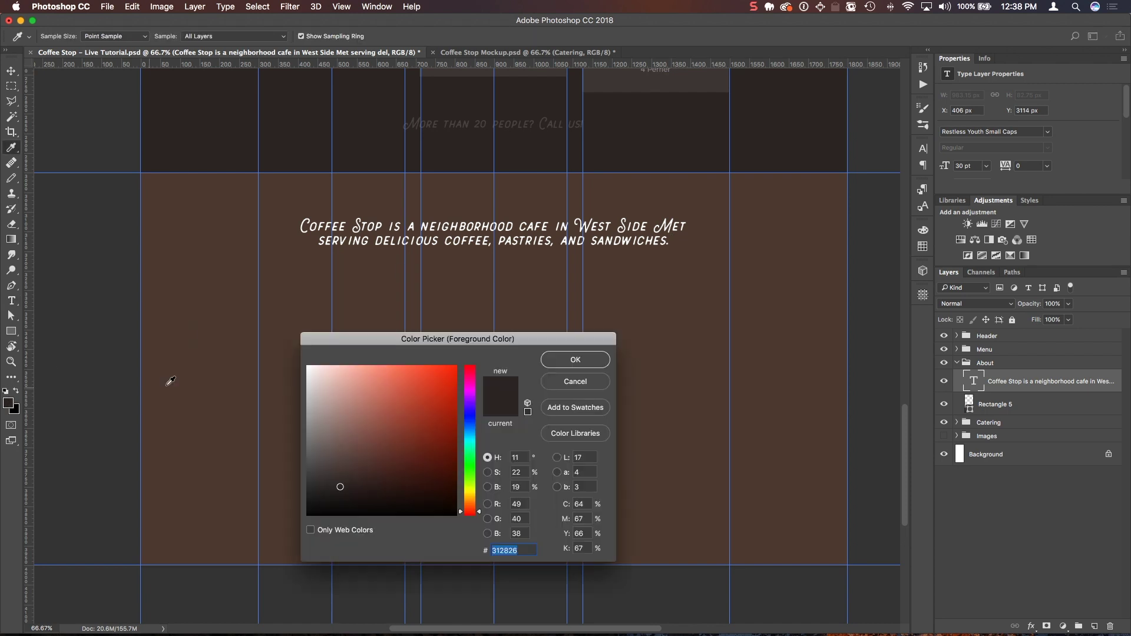
type("a79f")
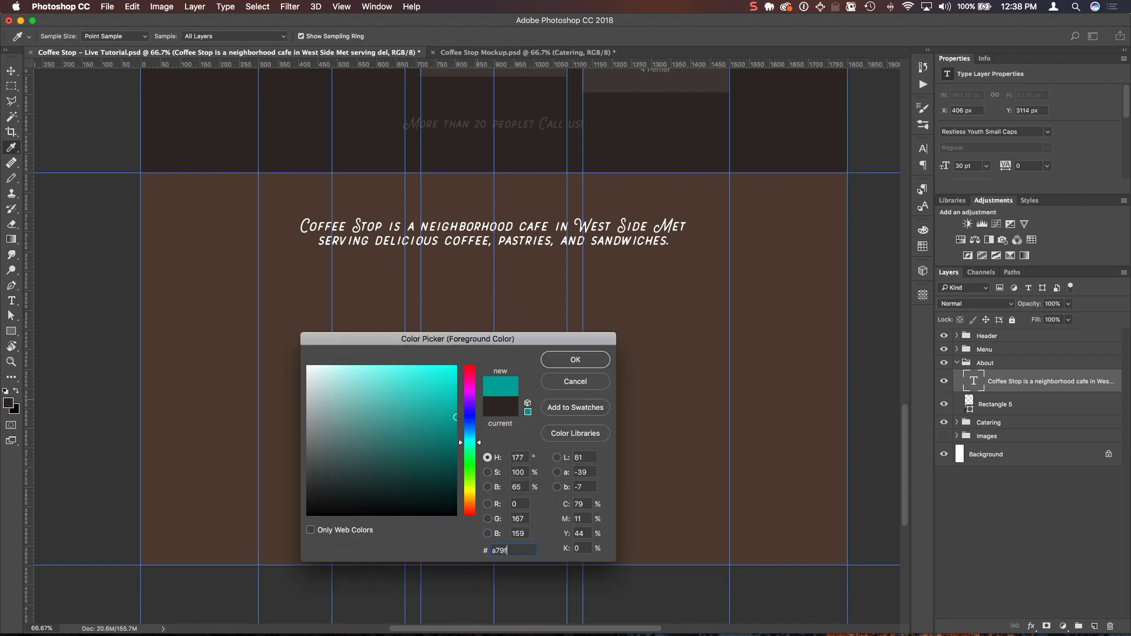
type("9f")
key("Return")
key("alt+BackSpace")
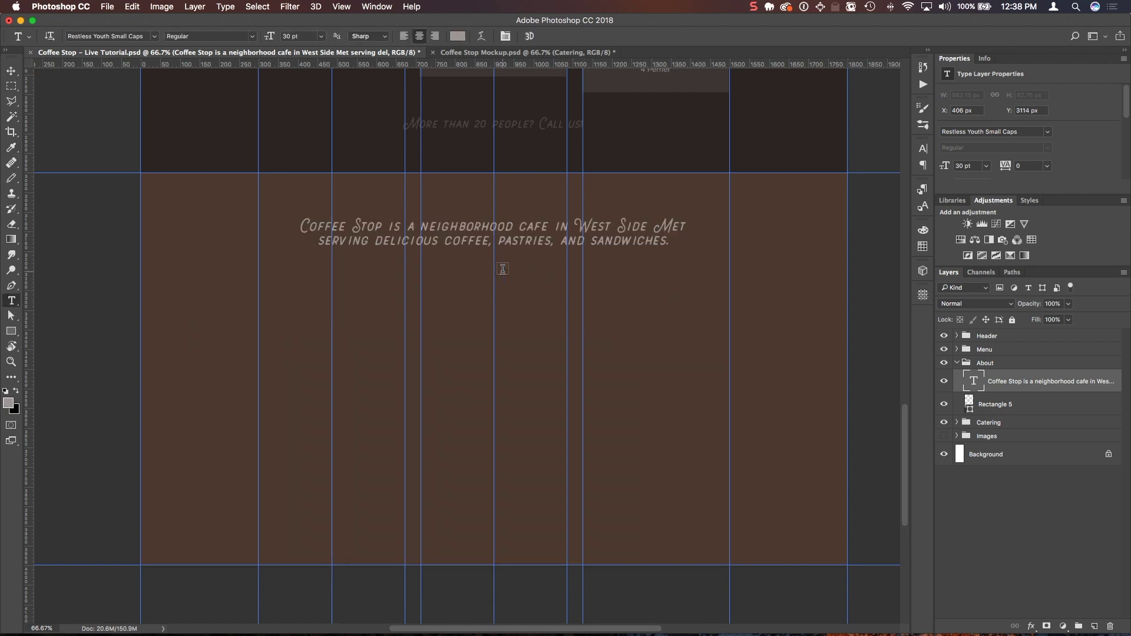
key("v")
left_click_drag(504, 243, 504, 241)
left_click_drag(506, 282, 532, 251)
key("t")
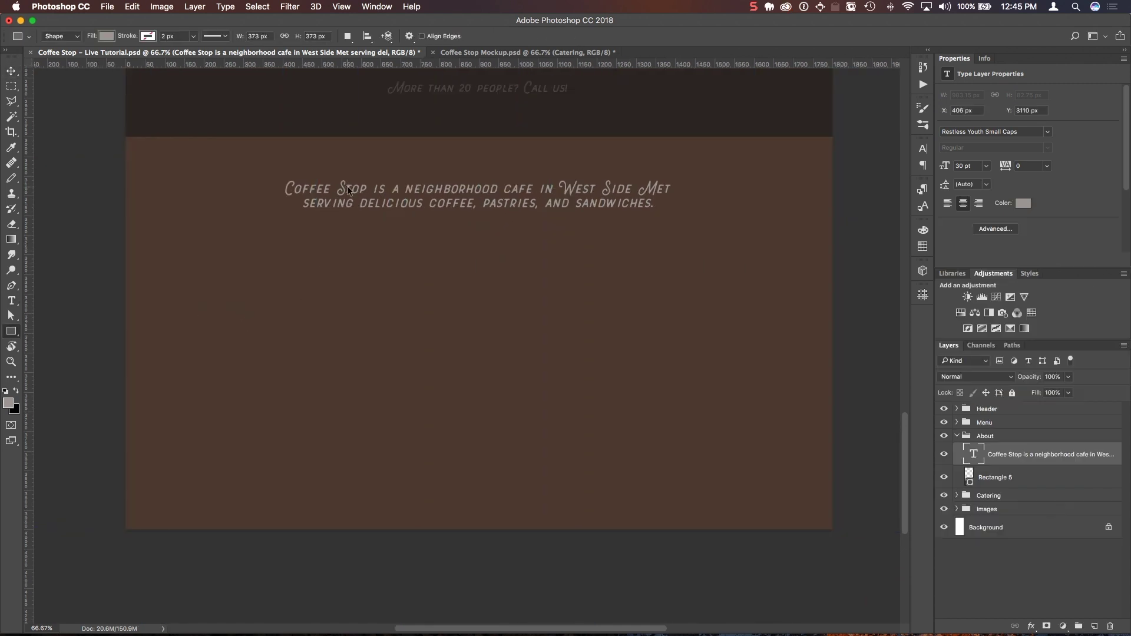
Step: Draw a 373 × 373 px warm-grey square below the intro text at X 300, Y 3270 px and round all its corners to 186.5 px
key("super+semicolon")
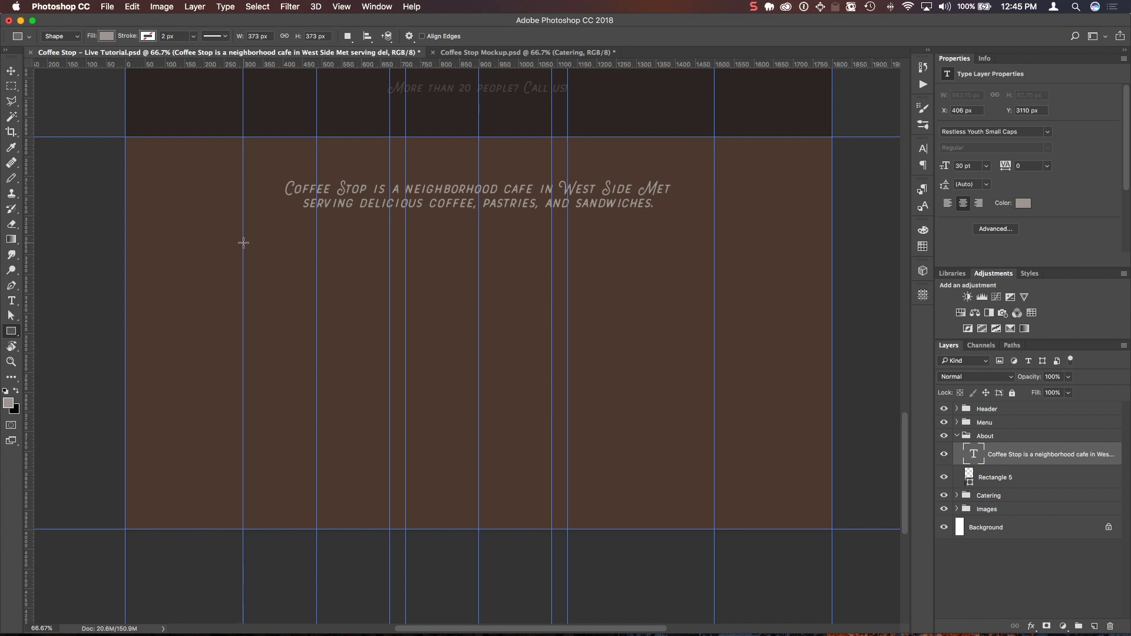
left_click_drag(243, 243, 386, 399)
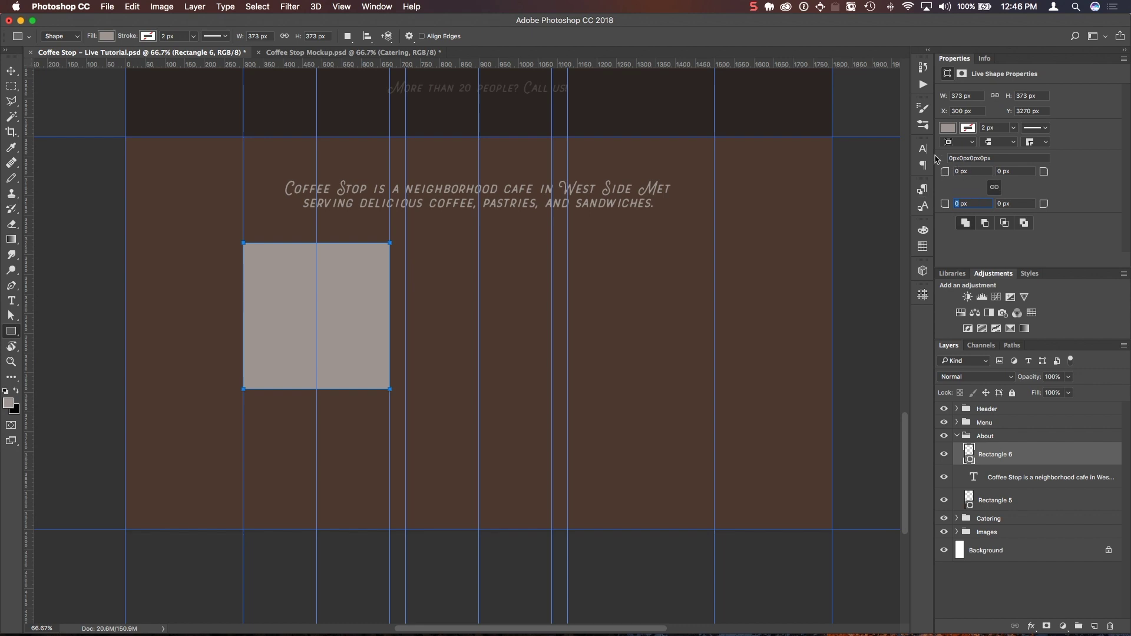
left_click(958, 172)
key("Return")
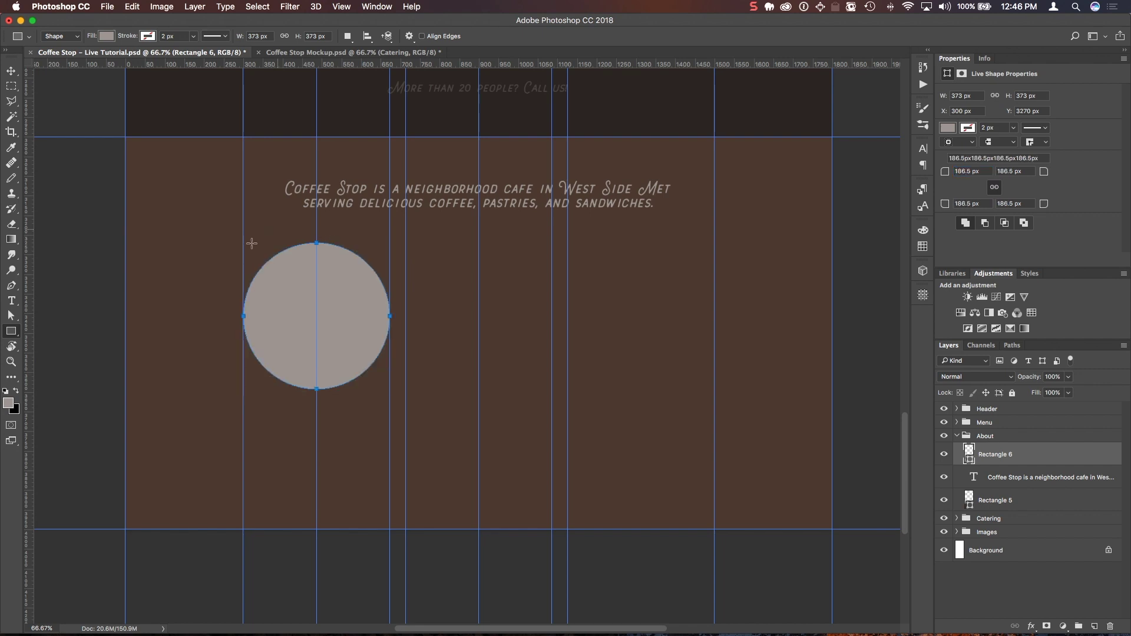
Step: Unlink the grey shape's corner radii and set its two upper corners to 10 px
left_click(994, 188)
double_click(969, 171)
type("10")
key("Tab")
type("1")
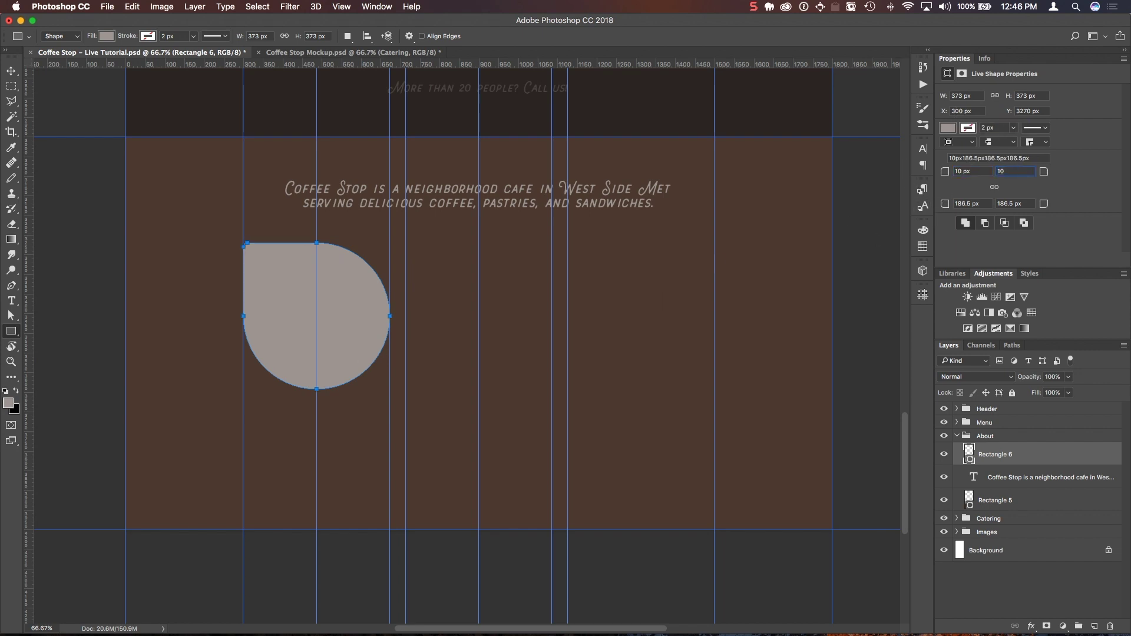
key("Tab")
key("Return")
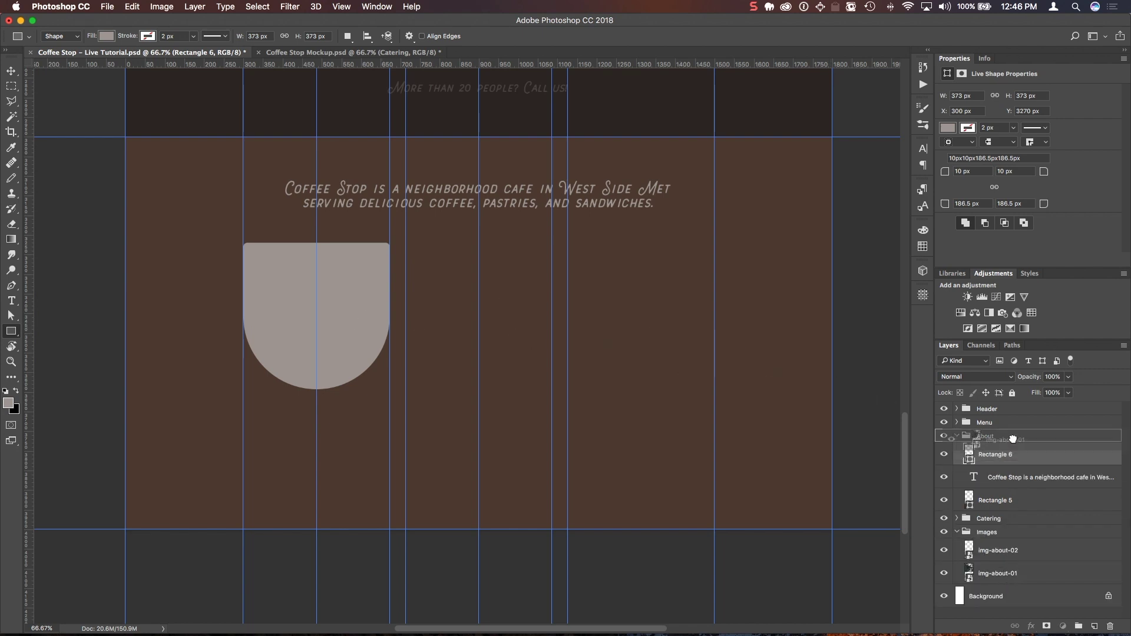
Step: Place the img-about-01 photo above the grey shape in the About group, align their bottom edges and clip the photo to the shape
left_click_drag(1029, 442, 1028, 443)
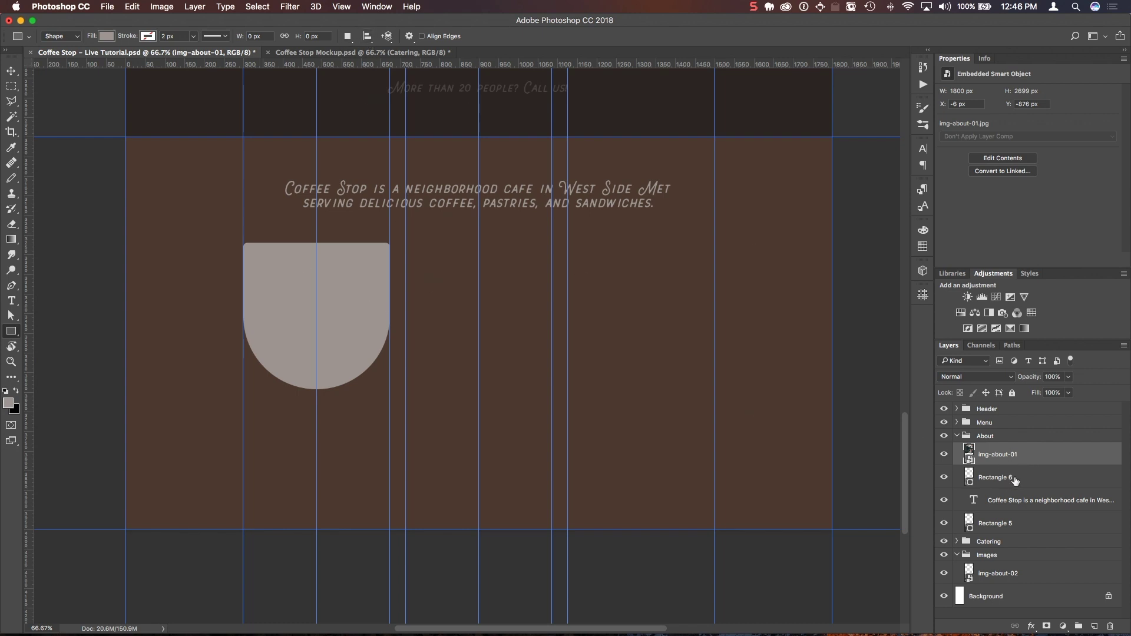
left_click(1014, 480, "shift")
left_click(368, 37)
left_click(382, 54)
key("v")
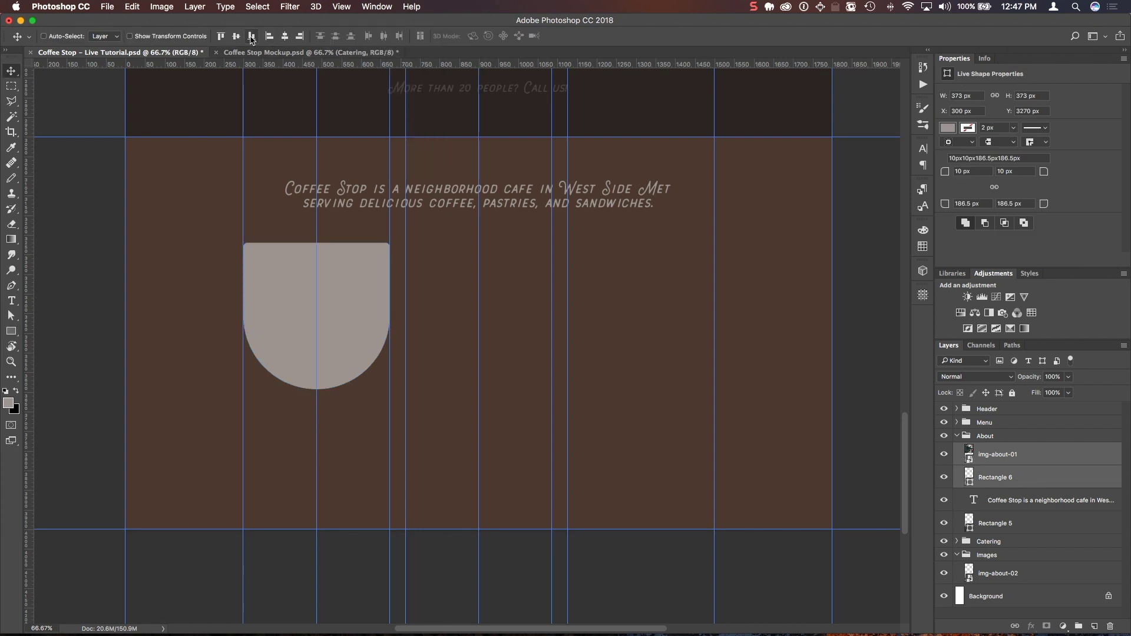
left_click(252, 37)
left_click(1010, 463)
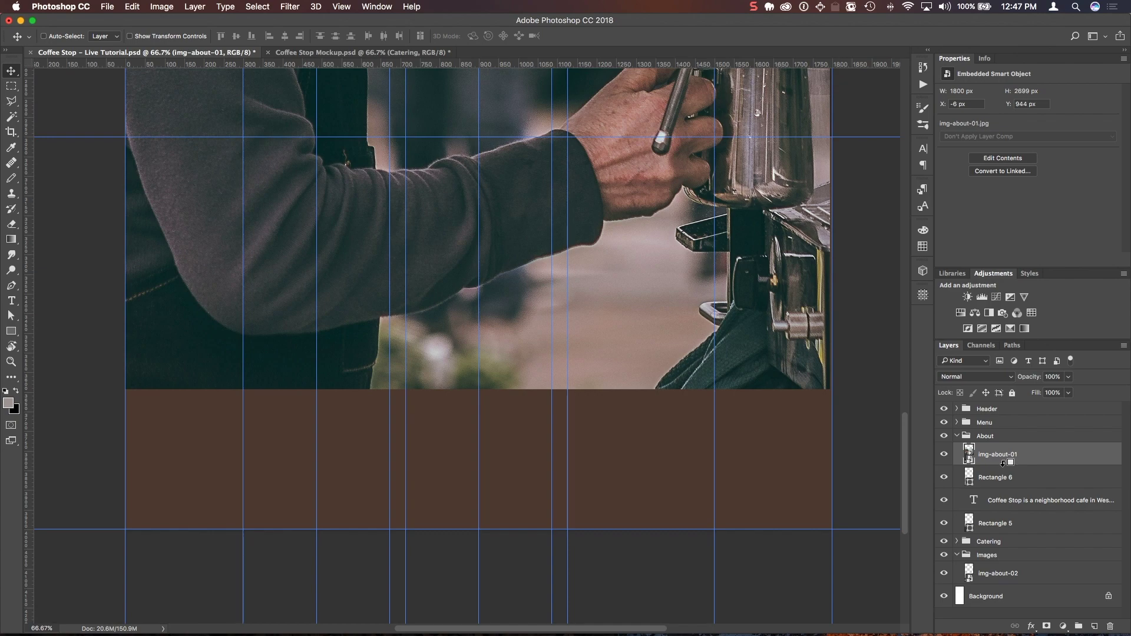
left_click(1003, 465, "alt")
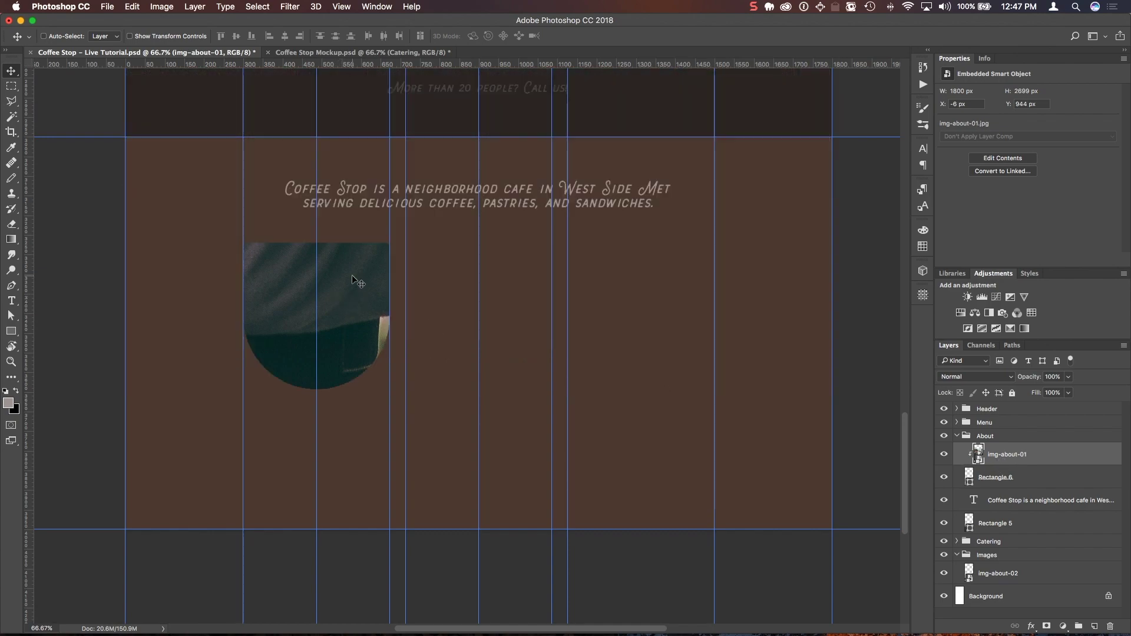
Step: Scale the clipped photo down to 12.62% and move it over the rounded shape
key("super+t")
key("super+minus")
key("super+minus")
key("super+minus")
left_click_drag(485, 291, 441, 357)
left_click_drag(419, 412, 417, 424)
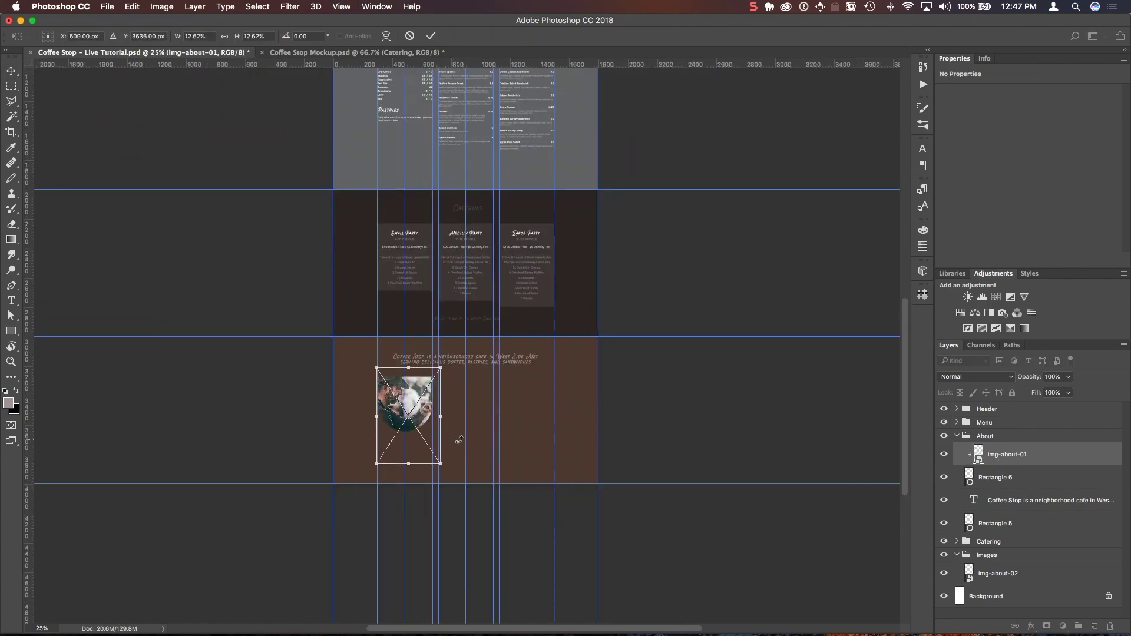
key("Return")
Step: Refine the clipped photo to 384 × 576 px and position it so the barista and his hands fill the shape
key("super+plus")
key("super+plus")
key("super+plus")
key("super+plus")
key("super+semicolon")
key("super+t")
left_click_drag(475, 163, 448, 203)
left_click_drag(425, 345, 426, 302)
key("Return")
left_click_drag(684, 258, 616, 302)
key("super+semicolon")
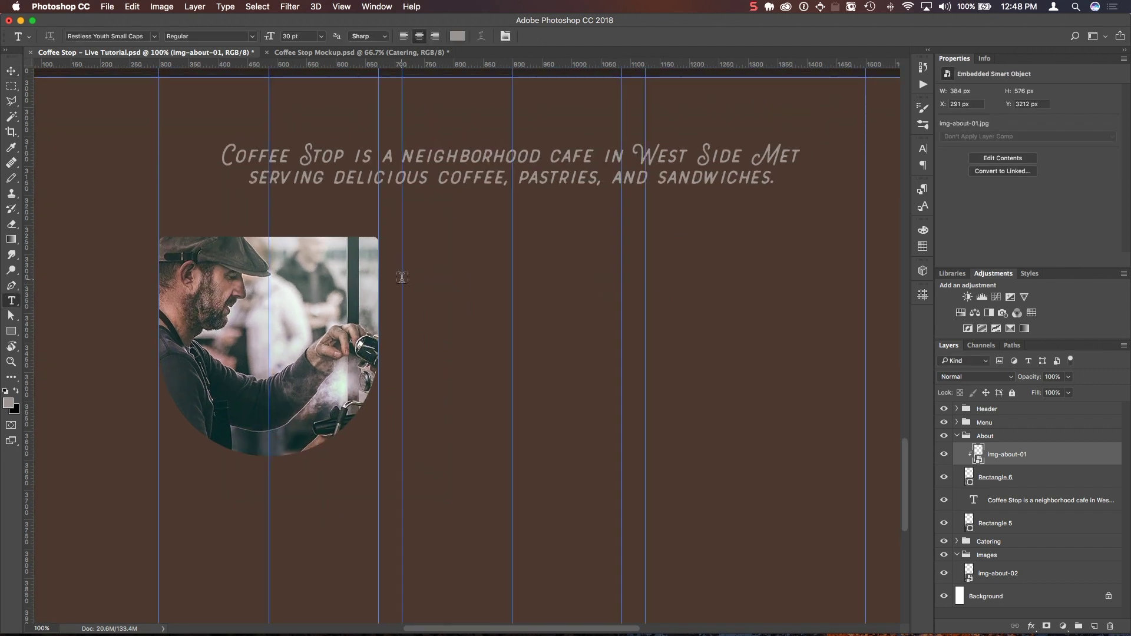
Step: Add the partner's name as a 30 pt Restless Youth Small Caps line beside the photo, starting at the text column guide
left_click(402, 277)
type("John Doe")
key("super+Return")
key("v")
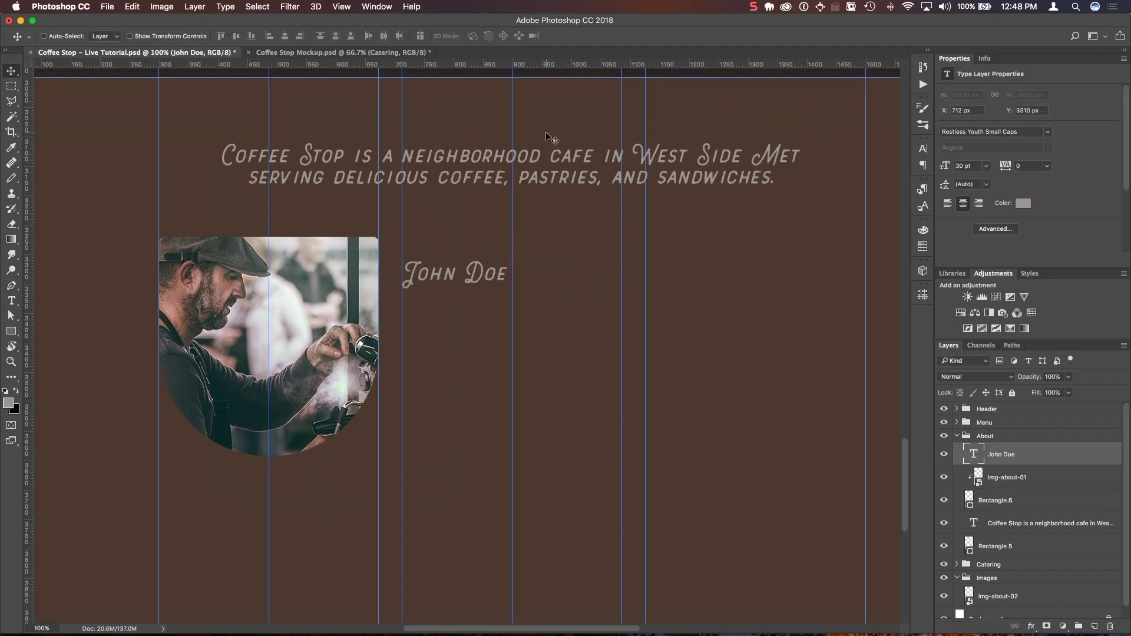
Step: Add the 18 pt job title "chef / managing partner" below the name and recolour the name white
key("t")
left_click(425, 299)
type("Chef / managing partner")
key("super+Return")
key("super+Return")
key("v")
left_click_drag(442, 305, 511, 305)
key("t")
left_click_drag(427, 297, 399, 302)
type("c")
key("super+Return")
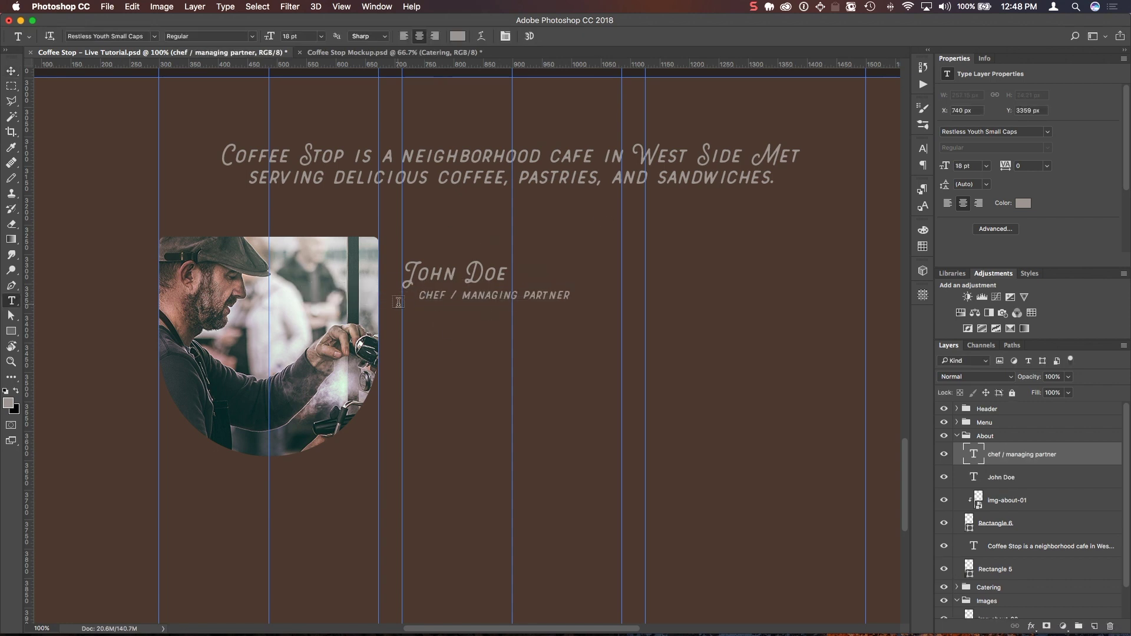
left_click(491, 283, "super")
key("t")
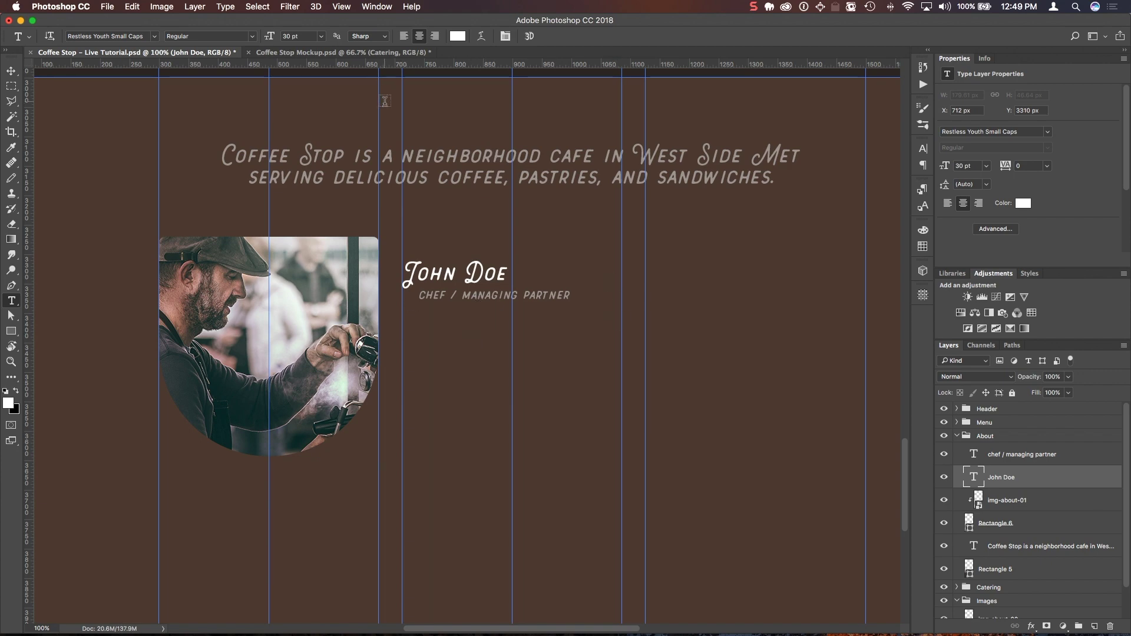
Step: Add the partner's bio from the mockup document as an 18 pt Montserrat Light paragraph about 787 px wide below the job title
left_click(346, 55)
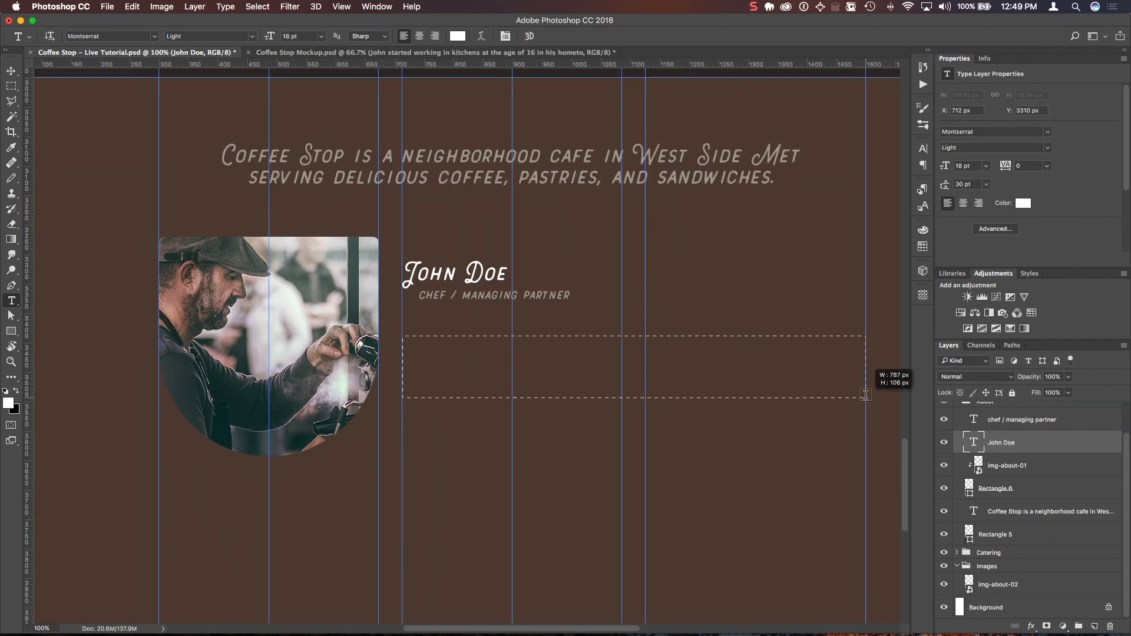
left_click_drag(865, 412, 865, 412)
type("John started working in kitchens at the age of 16 in his hometown of Philadelphia. John’s previous experiences include Mile High Deli, Court St. Diner, & Marlow and Sons. He lives with his wife and son in West Side, just around the corner from Coffee Stop.")
key("super+a")
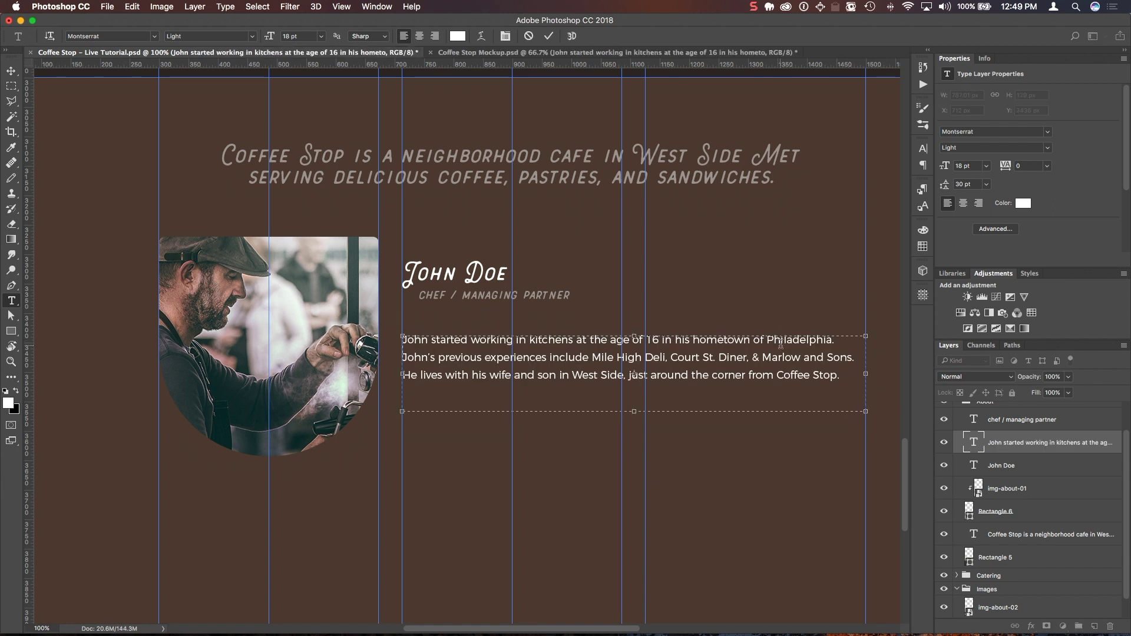
key("super+Return")
Step: Set the bio paragraph's opacity to 40% and move it up 20 px to Y 3416 px
key("4")
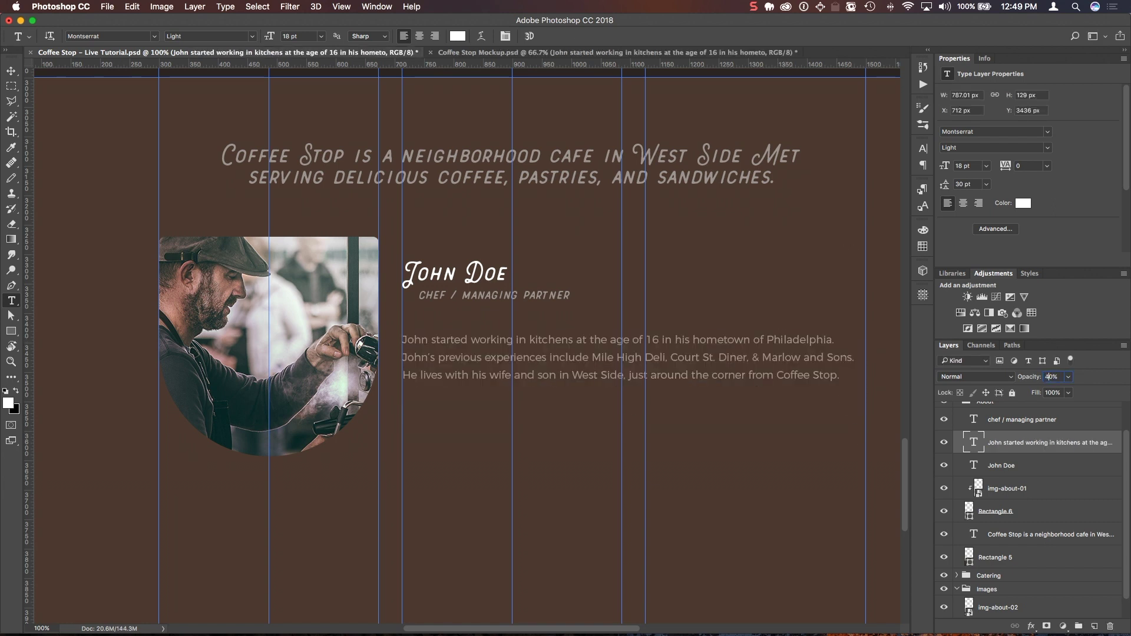
key("v")
key("shift+Up")
key("shift+Up")
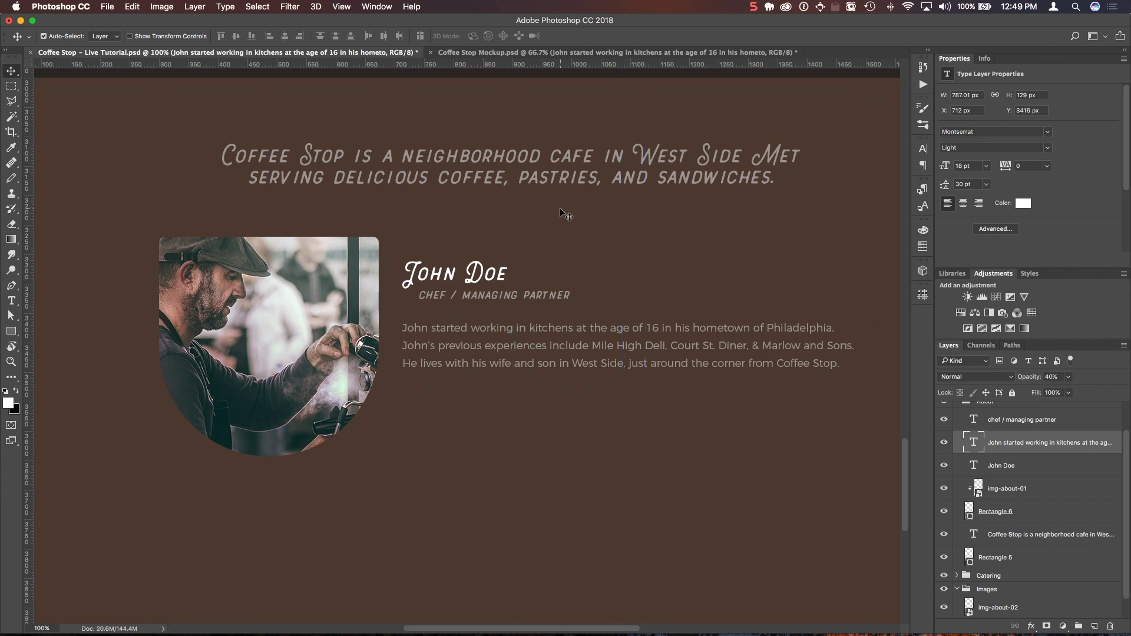
Step: Group the name, job title, bio, photo and rounded shape layers inside About as Person 1
key("super+minus")
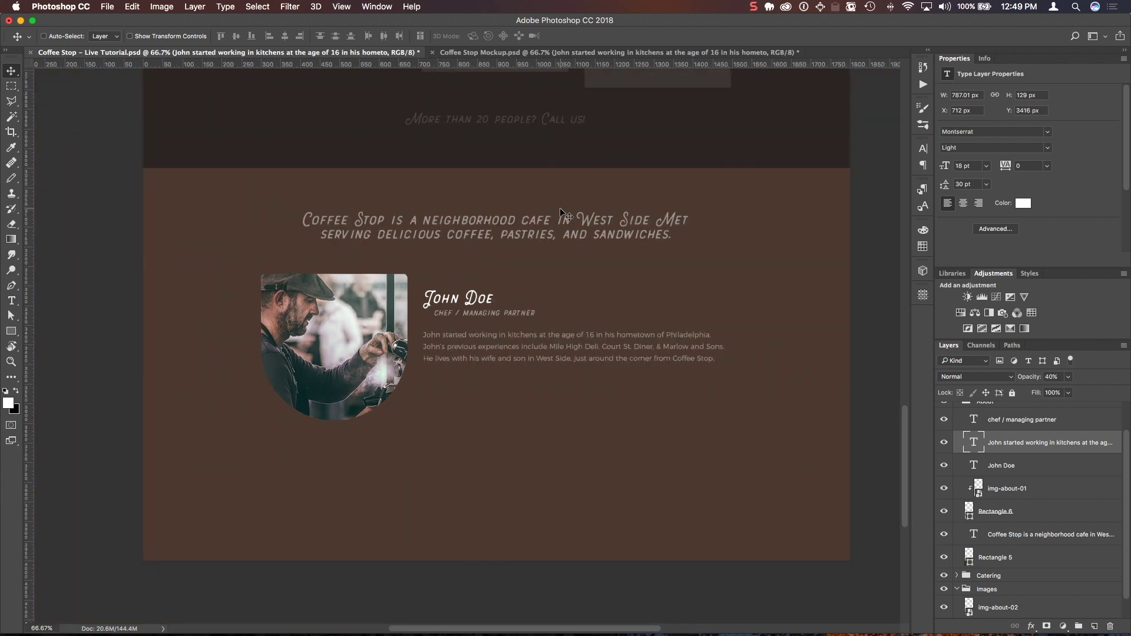
key("super+plus")
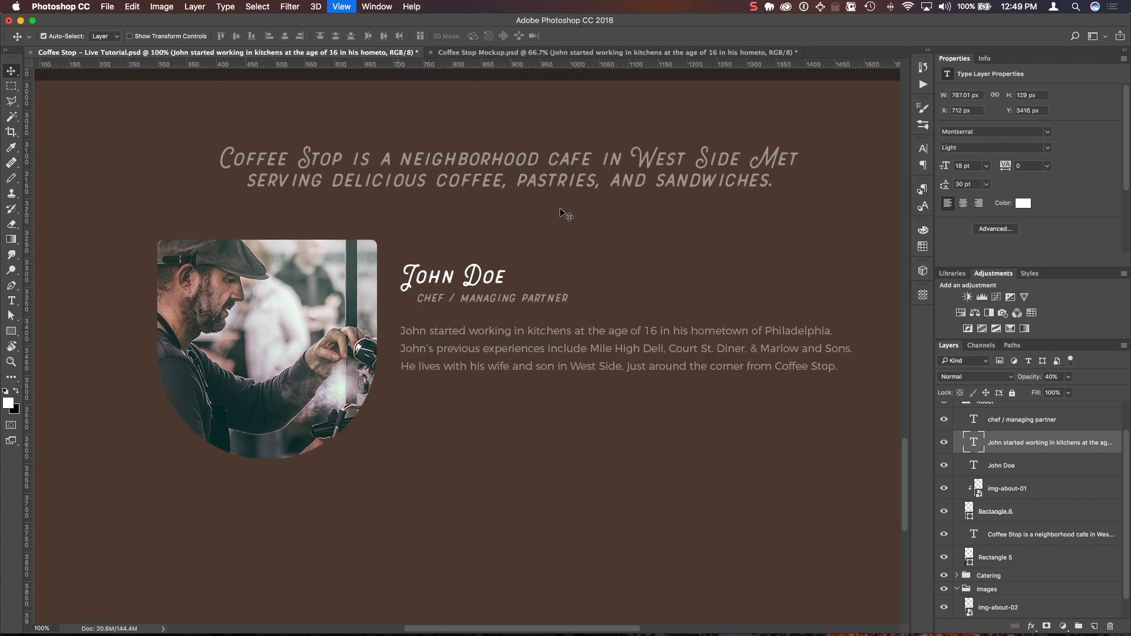
scroll(742, 358, "down", 1)
left_click(1020, 424, "super")
left_click(1019, 466, "super")
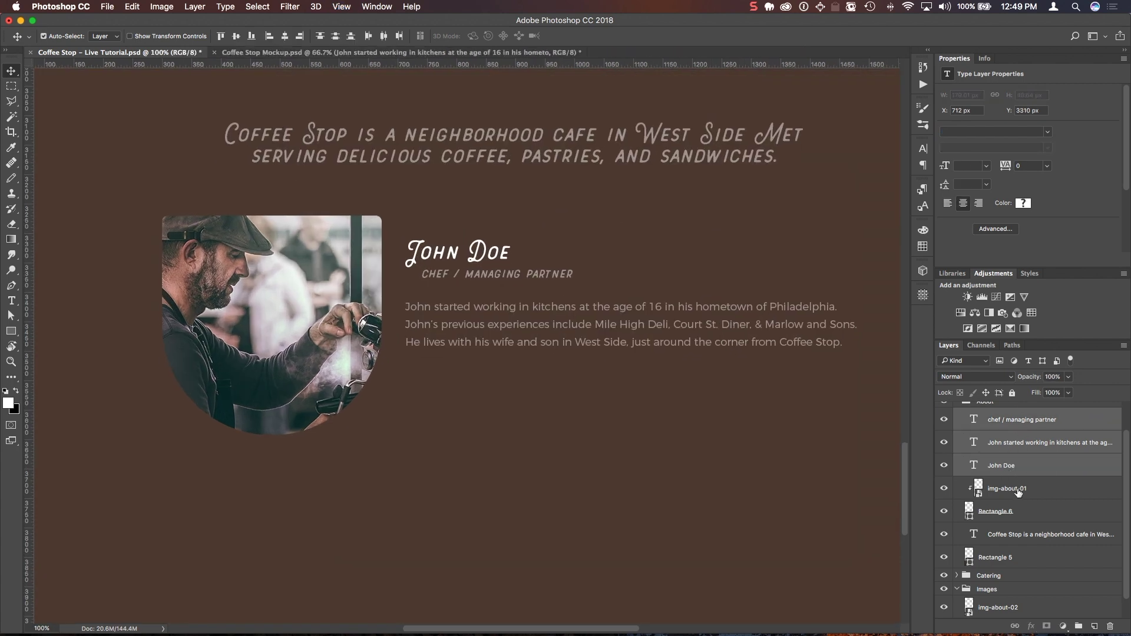
left_click(1019, 490, "super")
left_click(1026, 512, "super")
key("super+g")
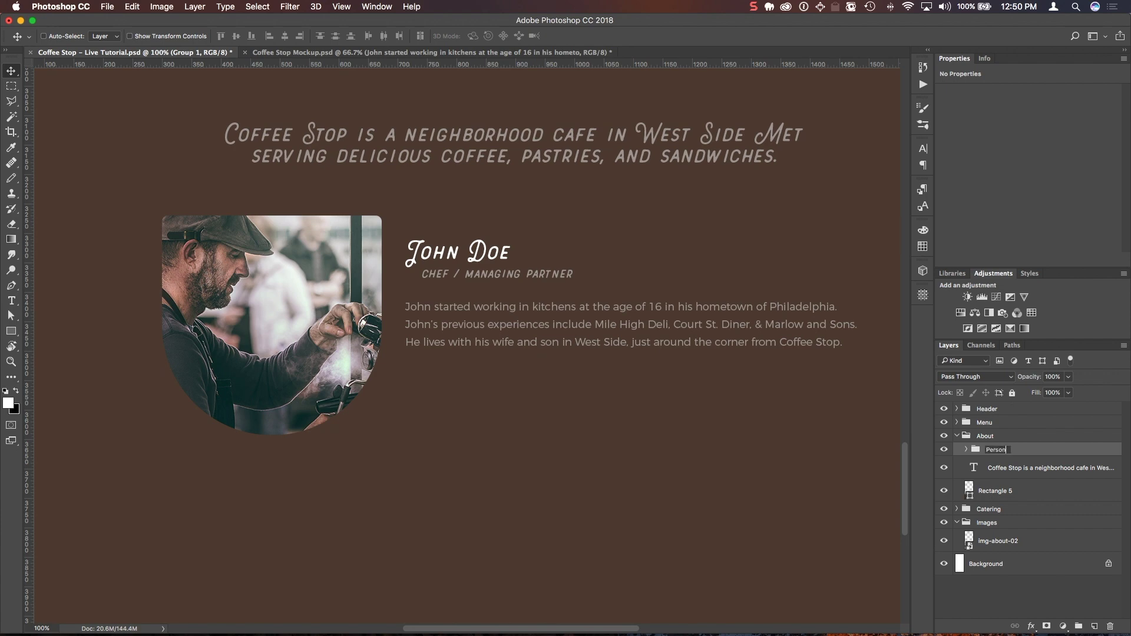
Step: Extend the canvas downward below the About section with the Crop tool
key("super+minus")
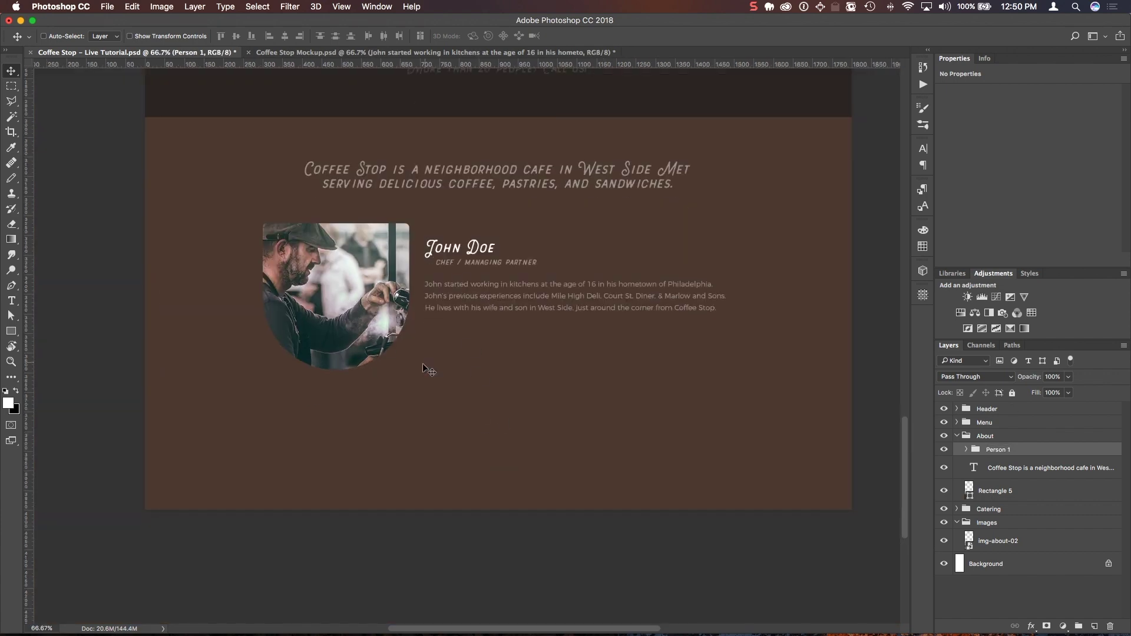
key("c")
left_click_drag(507, 456, 505, 412)
left_click_drag(497, 371, 494, 583)
key("Return")
Step: Stretch the About section's brown rectangle downward to 1800 × 1396 px
key("v")
left_click(585, 360, "super")
key("super+t")
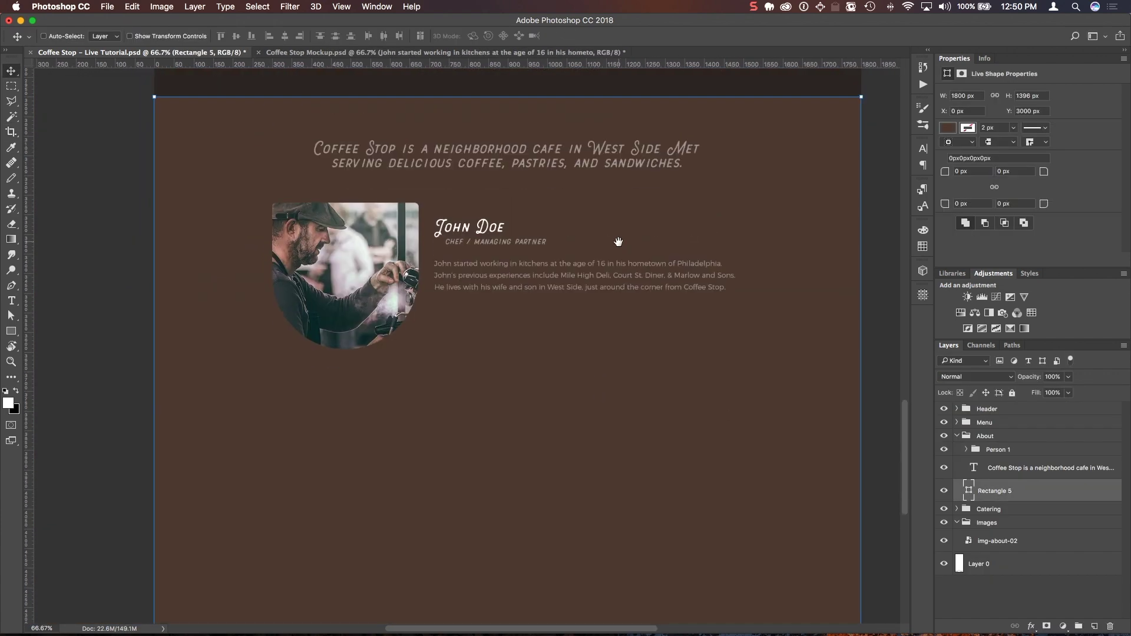
Step: Duplicate the Person 1 group directly below the original and replace the copy's name, aligned to the text column guide
left_click(1019, 449)
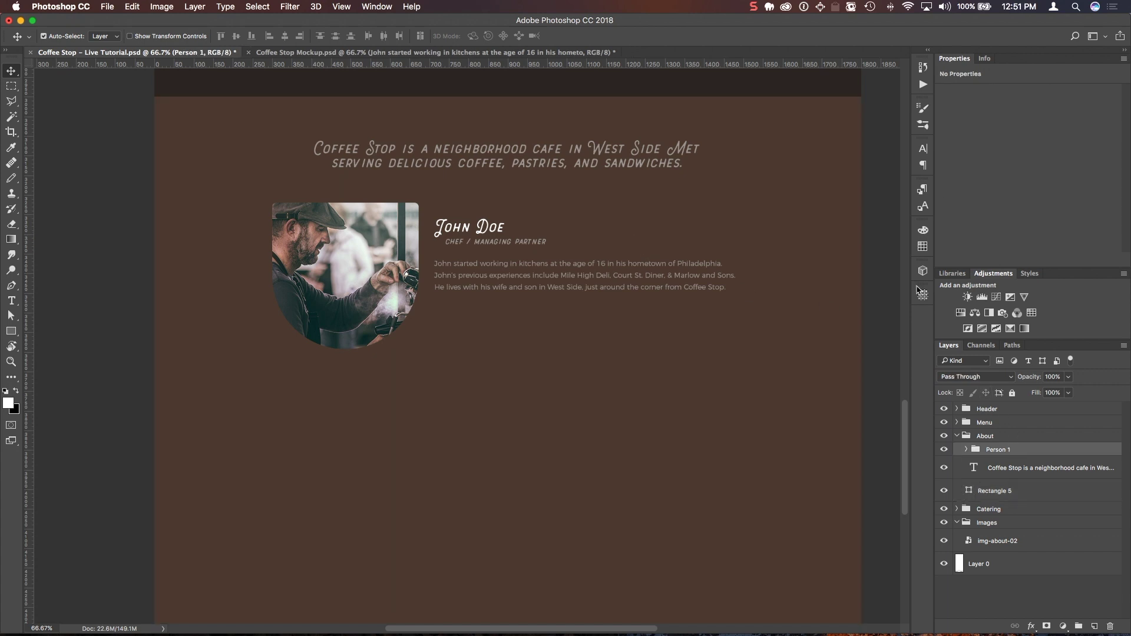
left_click_drag(473, 252, 505, 431)
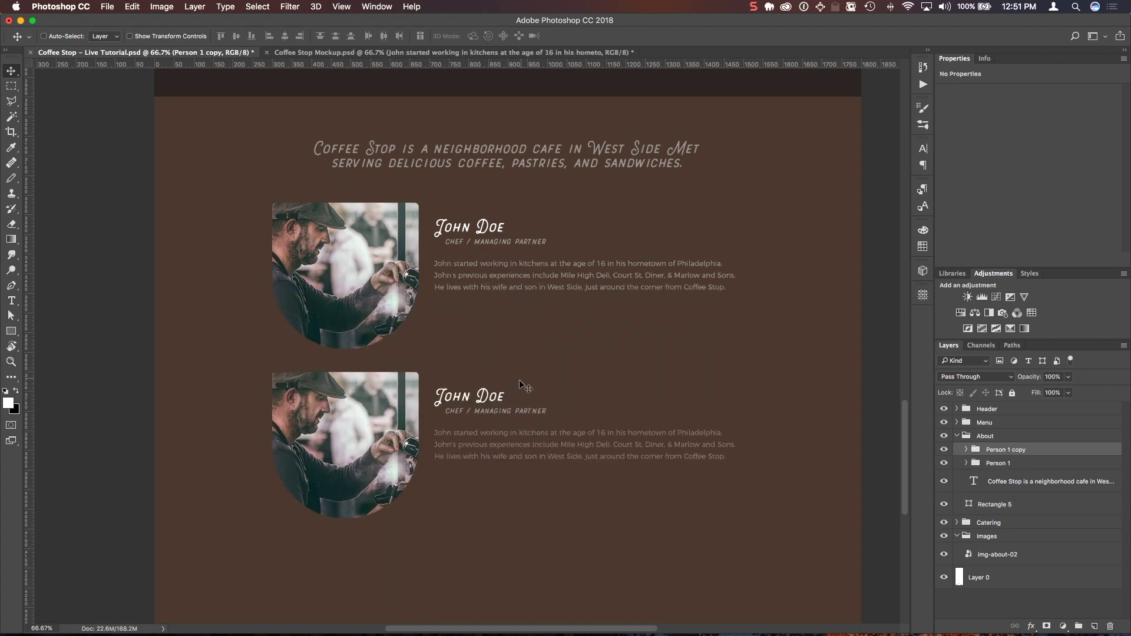
double_click(489, 397)
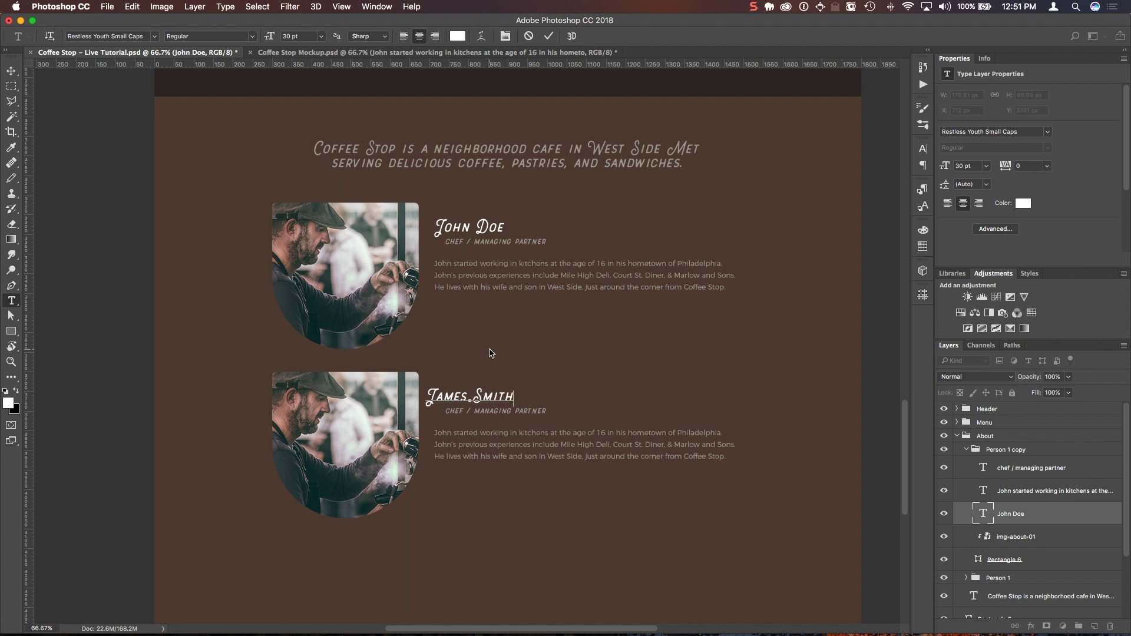
key("super+Return")
key("v")
key("super+semicolon")
left_click_drag(492, 397, 500, 397)
Step: Change the second profile's job title to "head barista / partner" and replace its bio with the second partner's text from the mockup document
key("t")
triple_click(499, 410)
type("Head tner")
key("super+Return")
key("v")
left_click(480, 52)
type("James has had a passion for producing fine coffees since his early high school years in Brooklyn.  James's previous experiences include Brew Ha Ha Cafe, Great Beans, & Black Gold Coffee House.  He is also a native of Metropolis.")
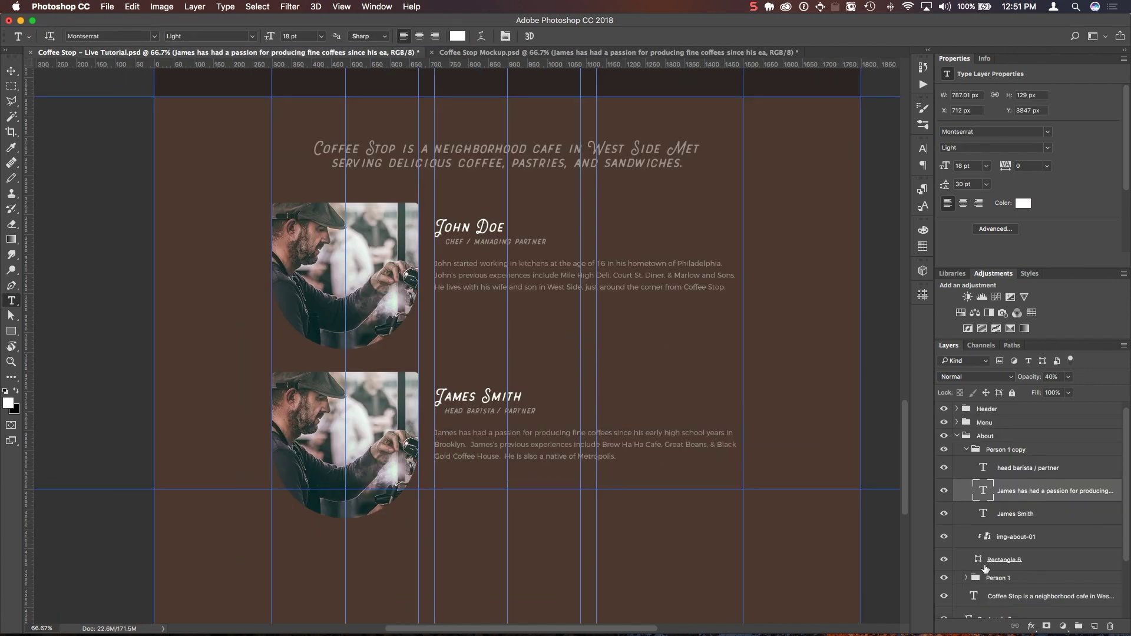
Step: Replace the second profile's photo with img-about-02, clipped to the rounded shape and scaled to 842 × 561 px with the man's face centred
left_click(1048, 561)
key("Delete")
key("super+t")
left_click_drag(542, 499, 524, 487)
left_click_drag(523, 484, 527, 501)
key("Return")
key("super+semicolon")
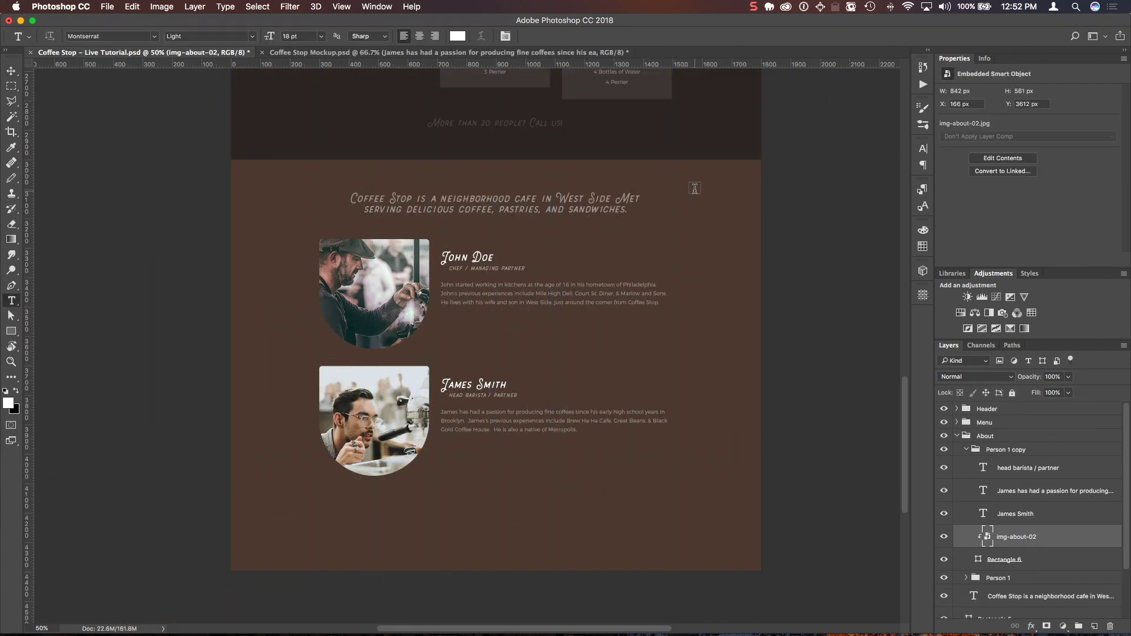
key("super+equal")
left_click_drag(560, 241, 575, 321)
scroll(575, 320, "up", 20)
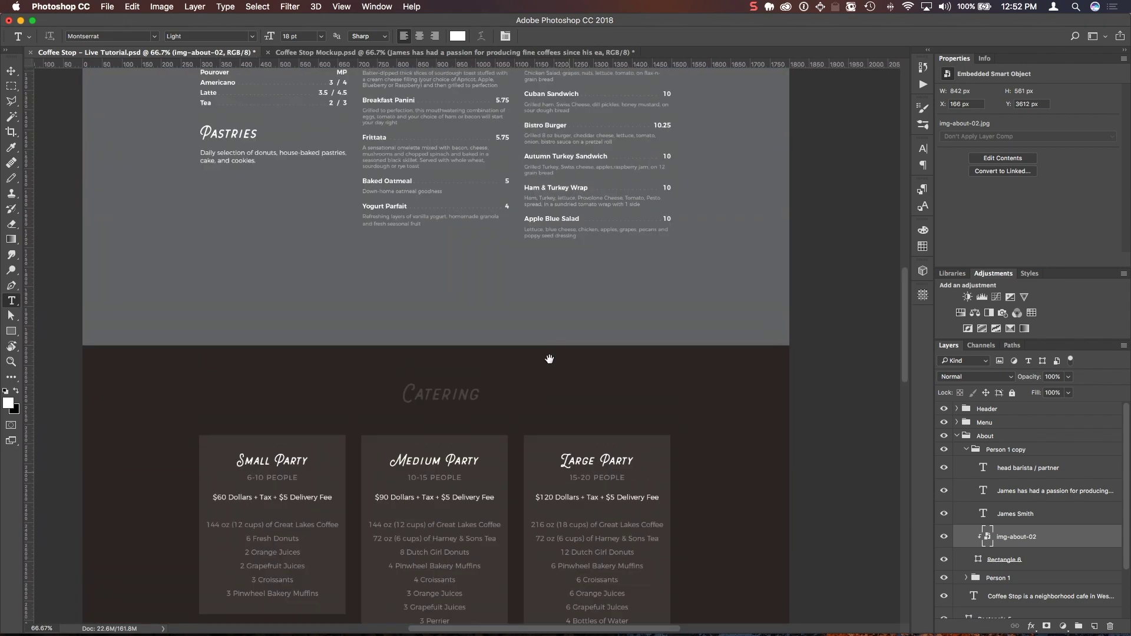
scroll(594, 371, "down", 10)
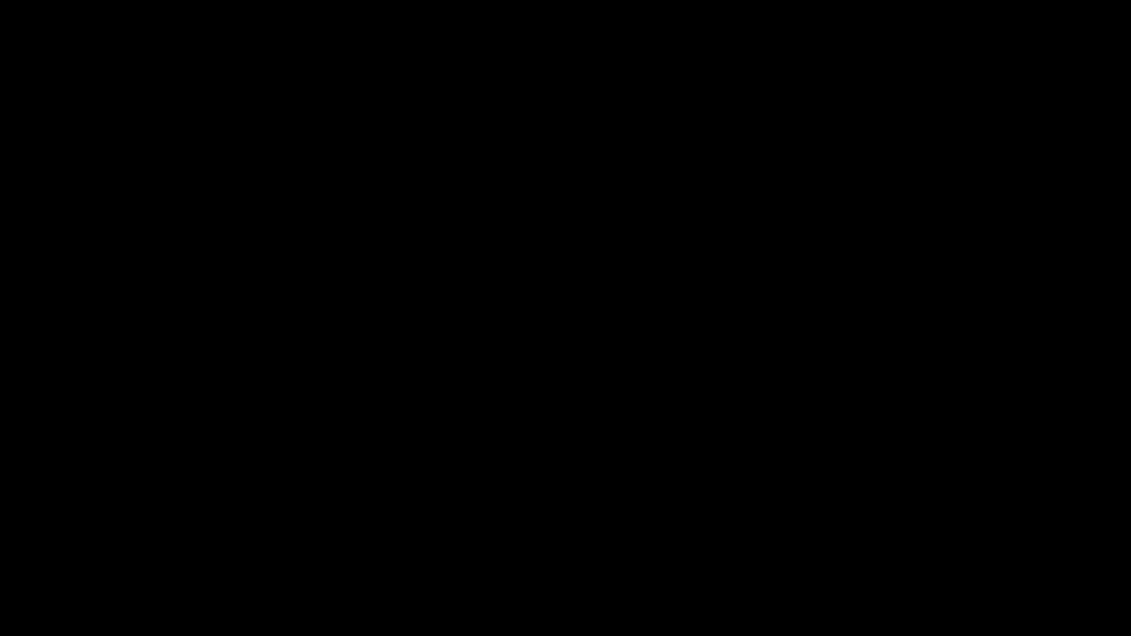